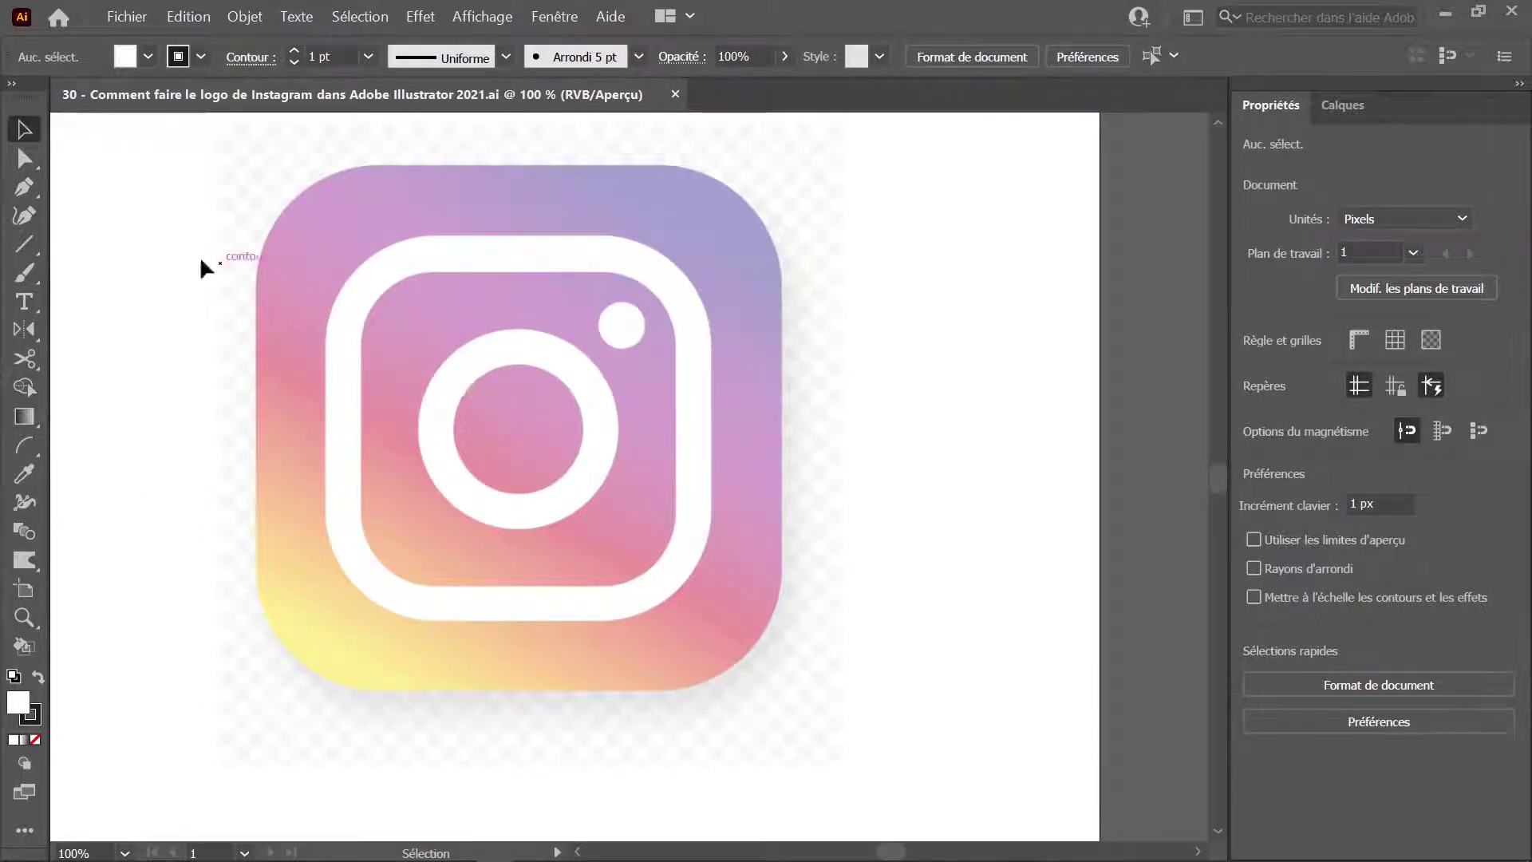
Draw a square about 502 px wide over the logo's outer shape and set its fill to none
click(24, 243)
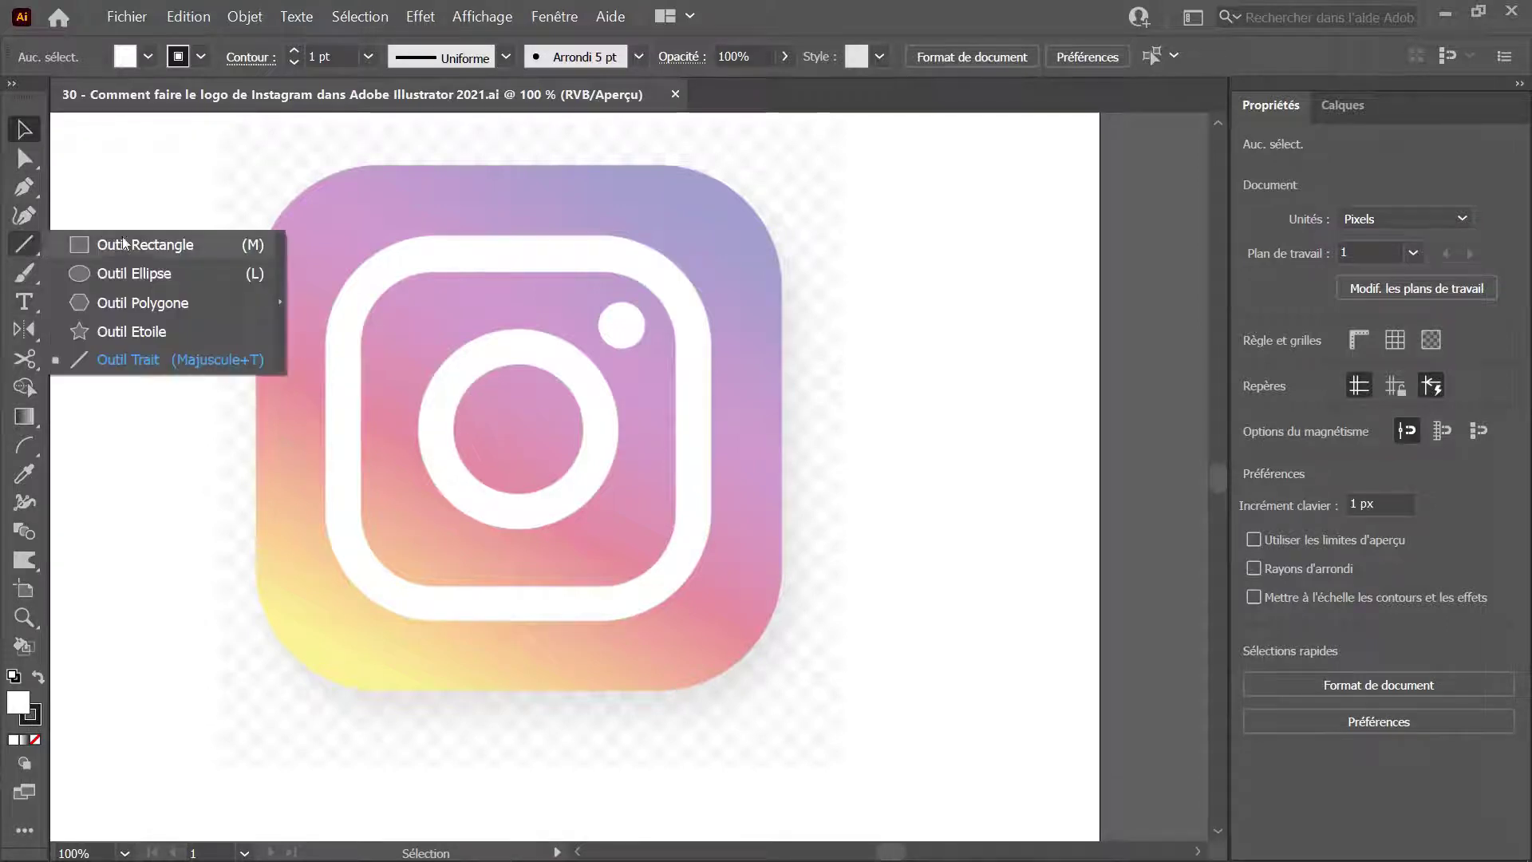
click(122, 245)
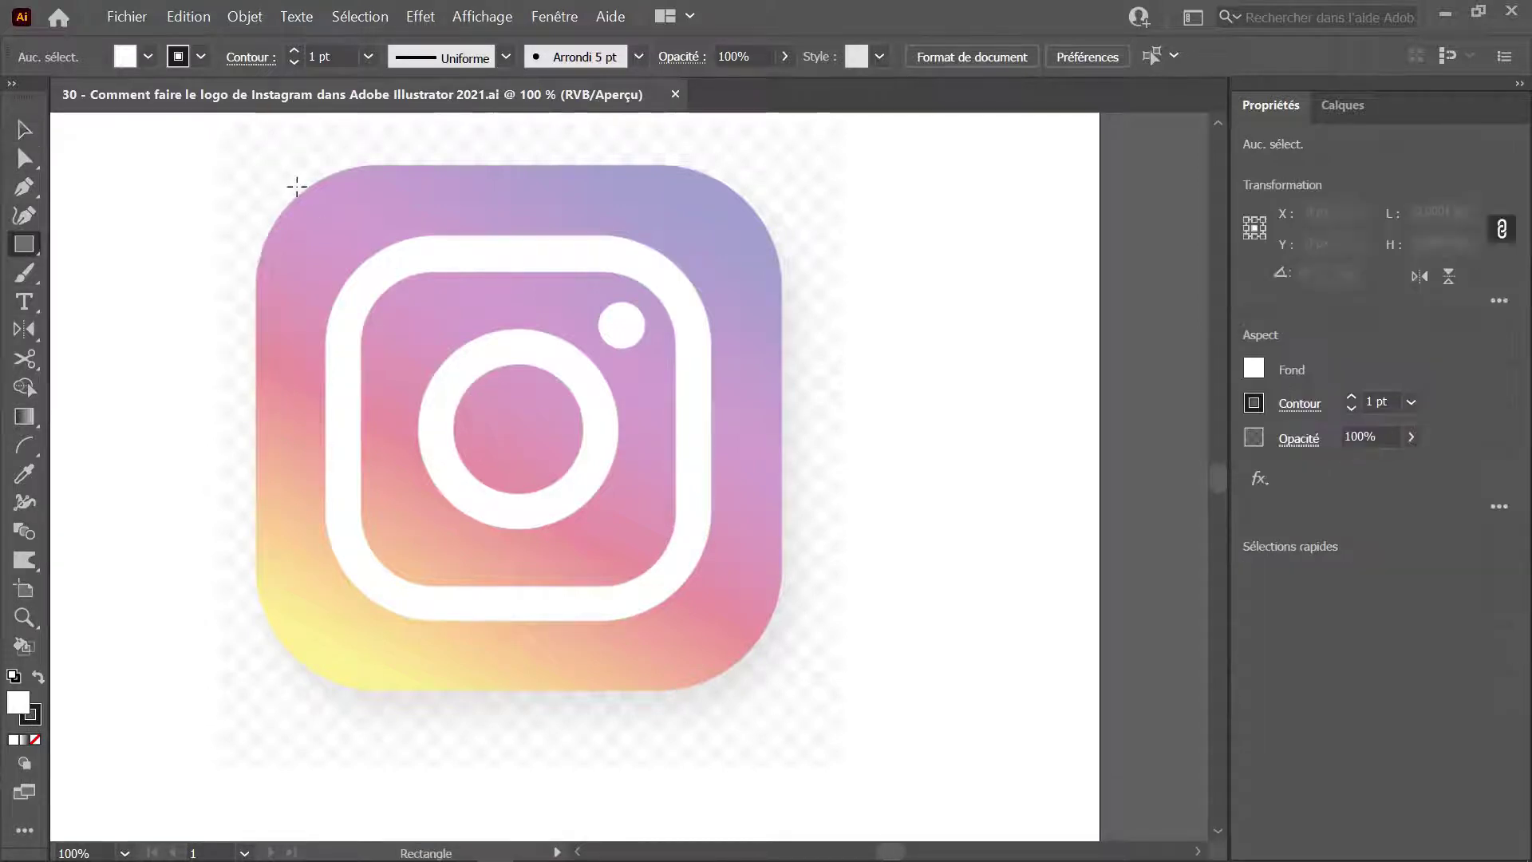
drag(256, 163, 786, 650)
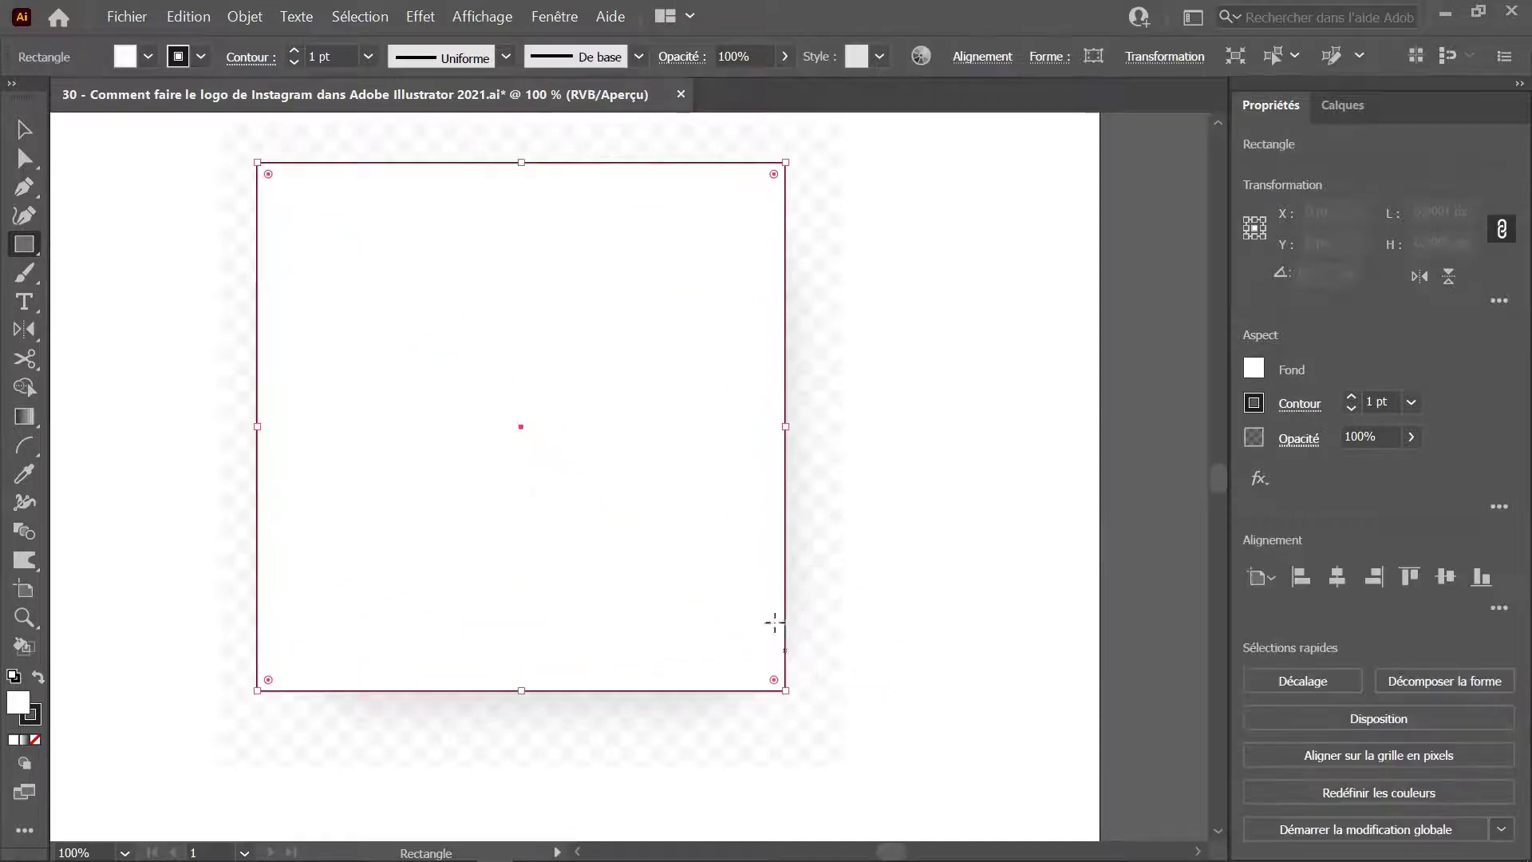
click(149, 56)
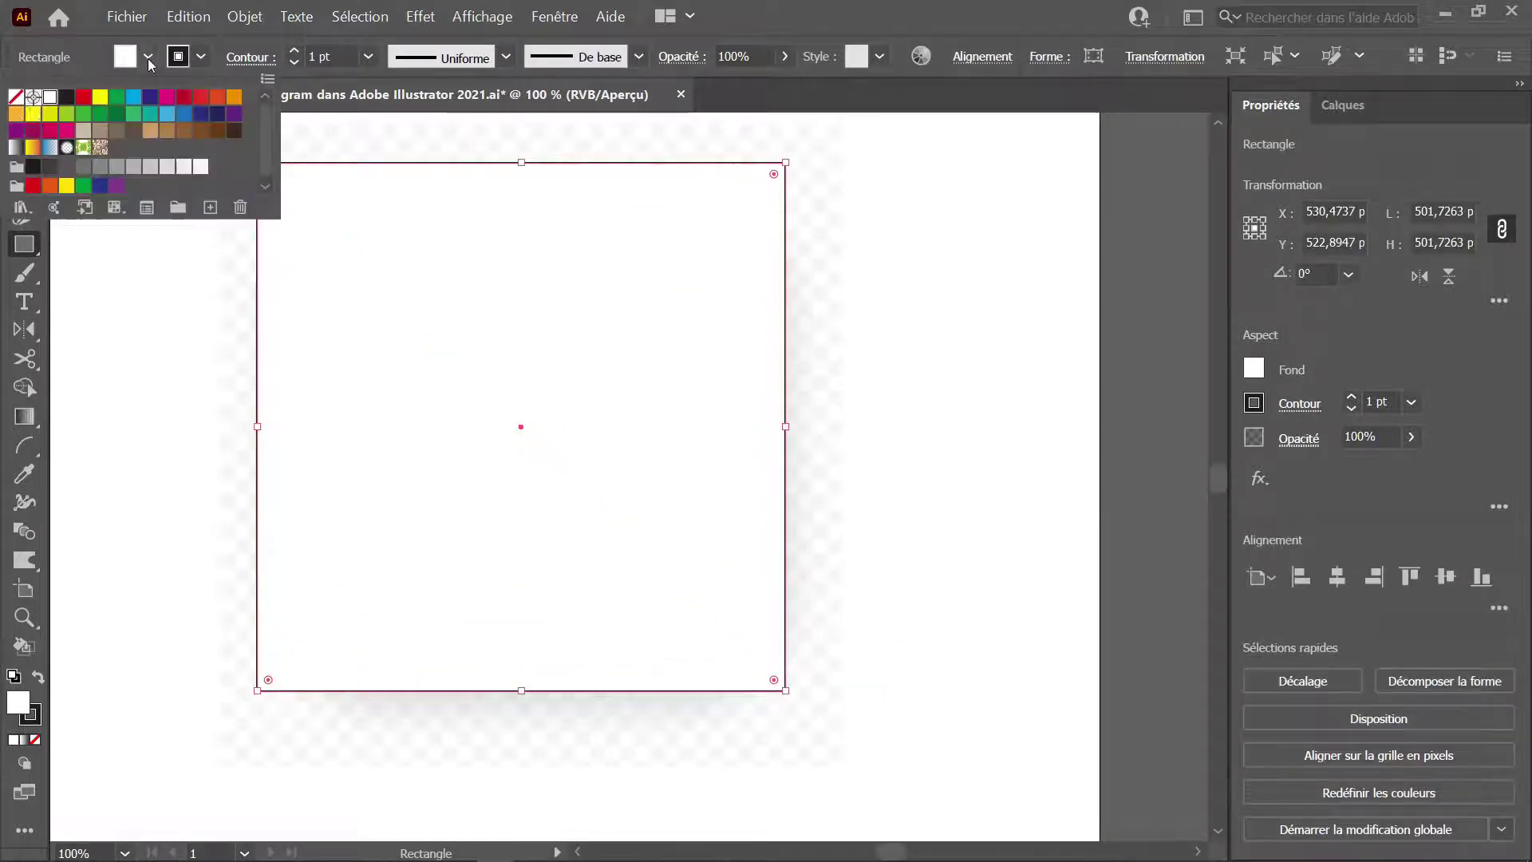
click(16, 98)
click(806, 13)
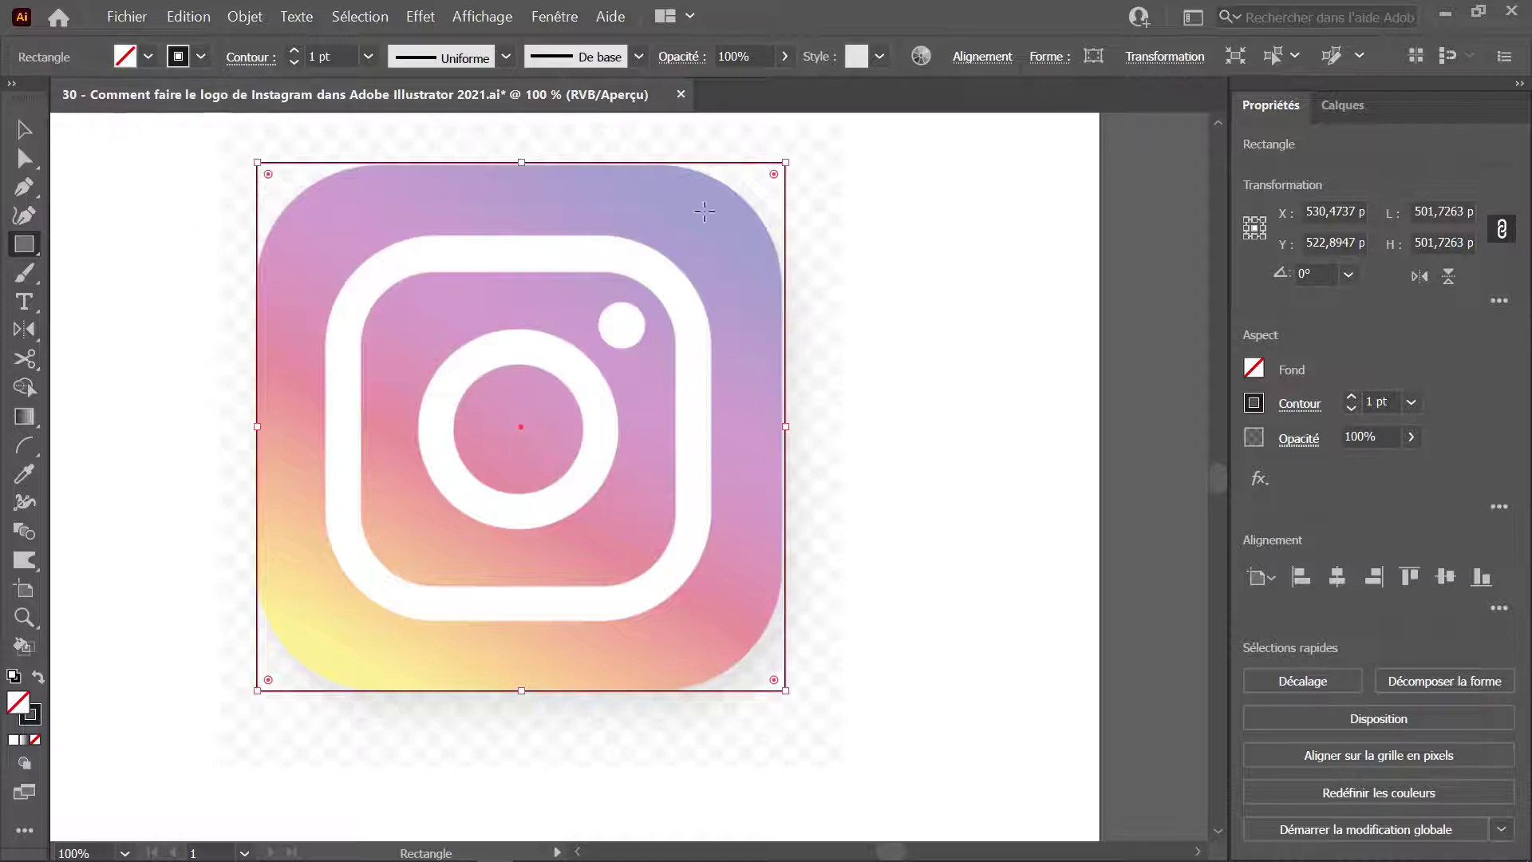
Fit the square to the logo's outer edge at about 498 px and round its corners to match the logo
key(v)
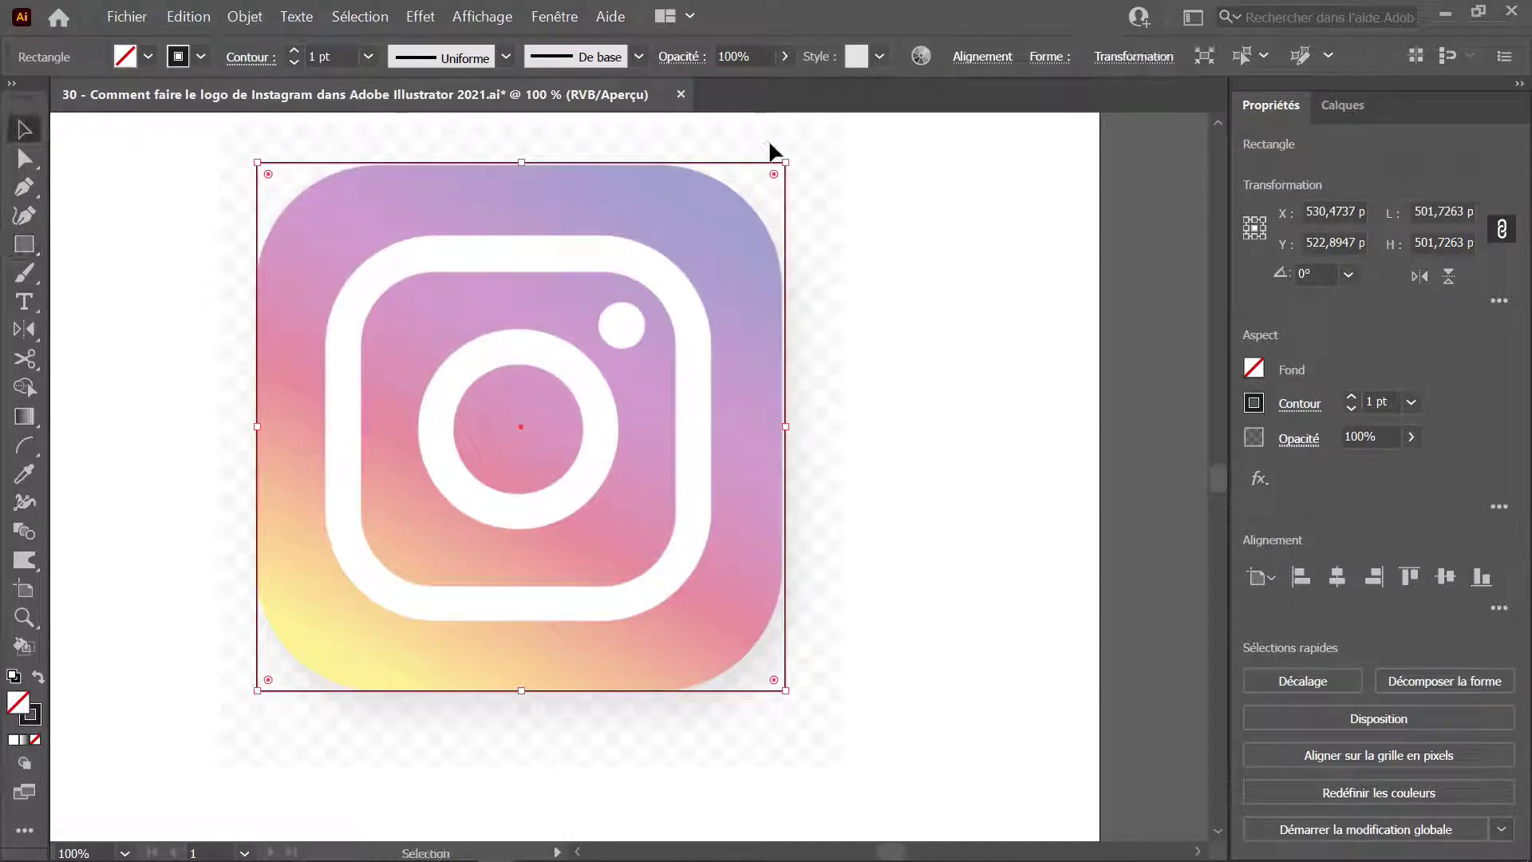
drag(786, 164, 781, 168)
scroll(799, 157, up, 4)
scroll(887, 391, down, 5)
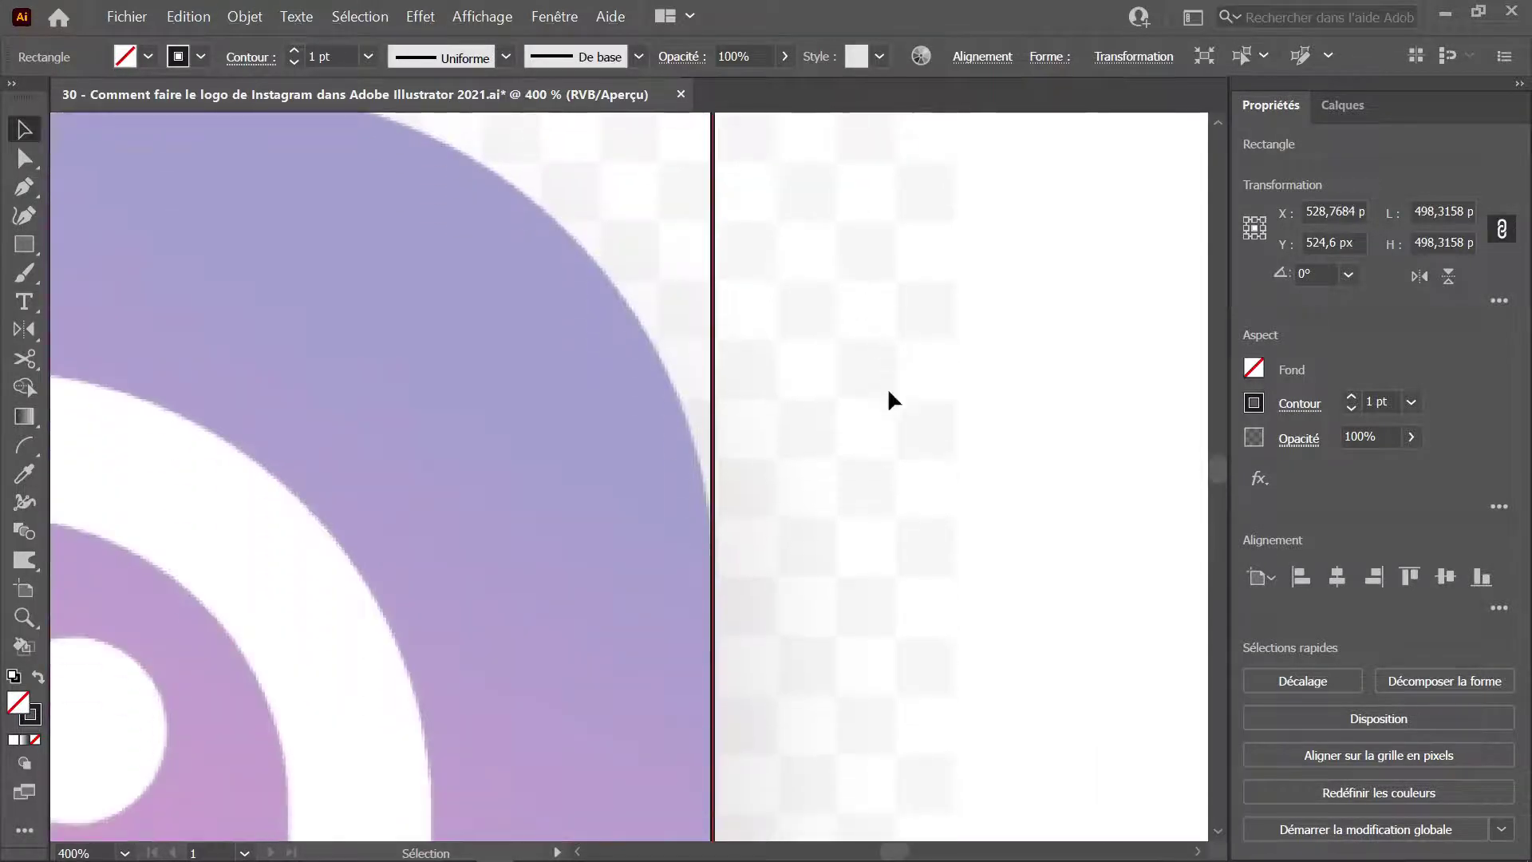
scroll(886, 622, up, 2)
scroll(869, 498, down, 1)
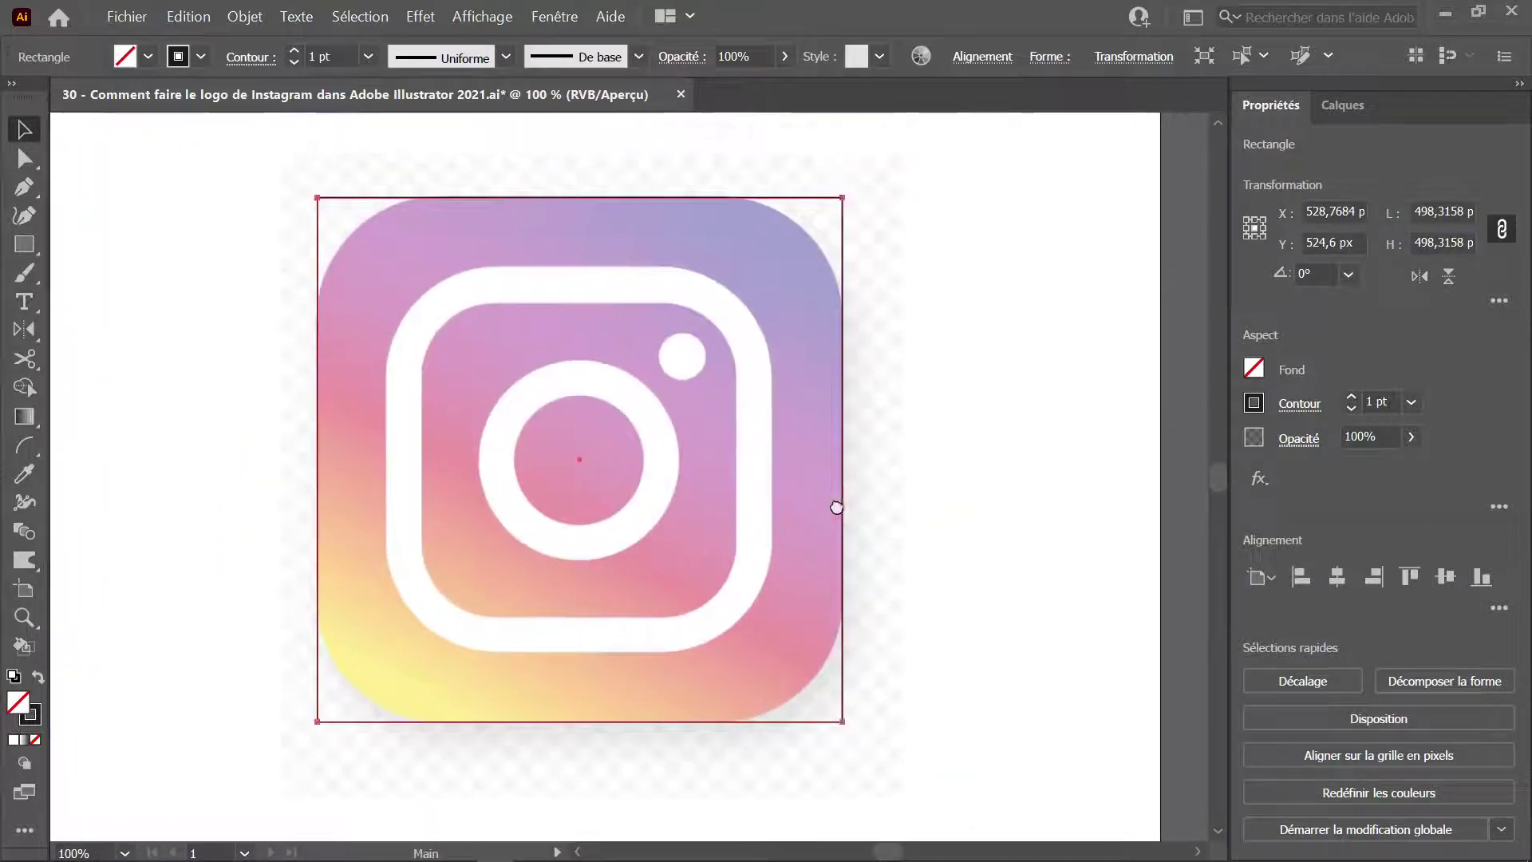
drag(829, 208, 743, 337)
click(866, 408)
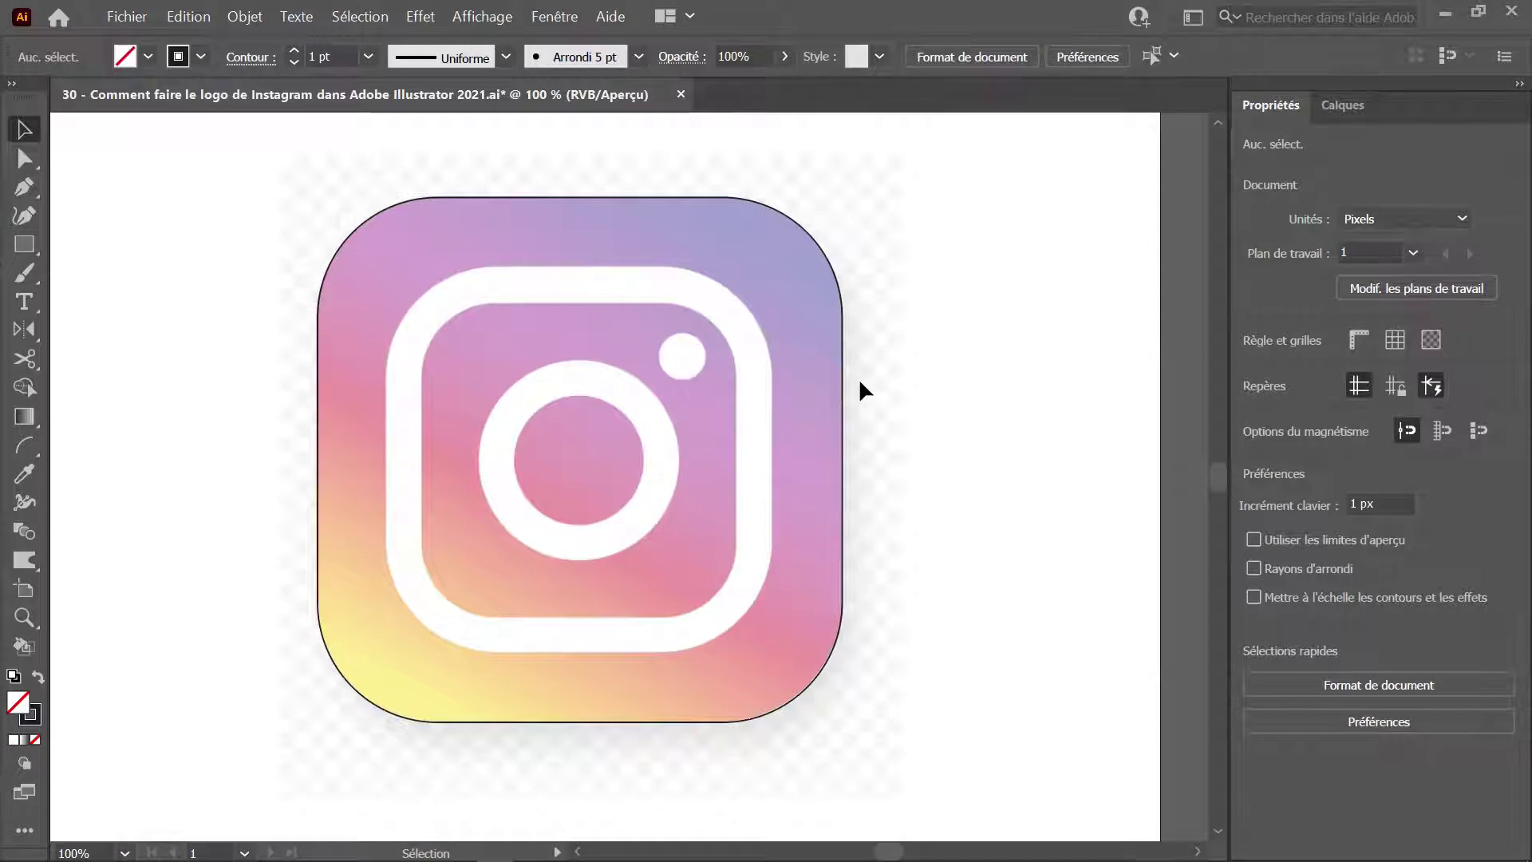
click(842, 322)
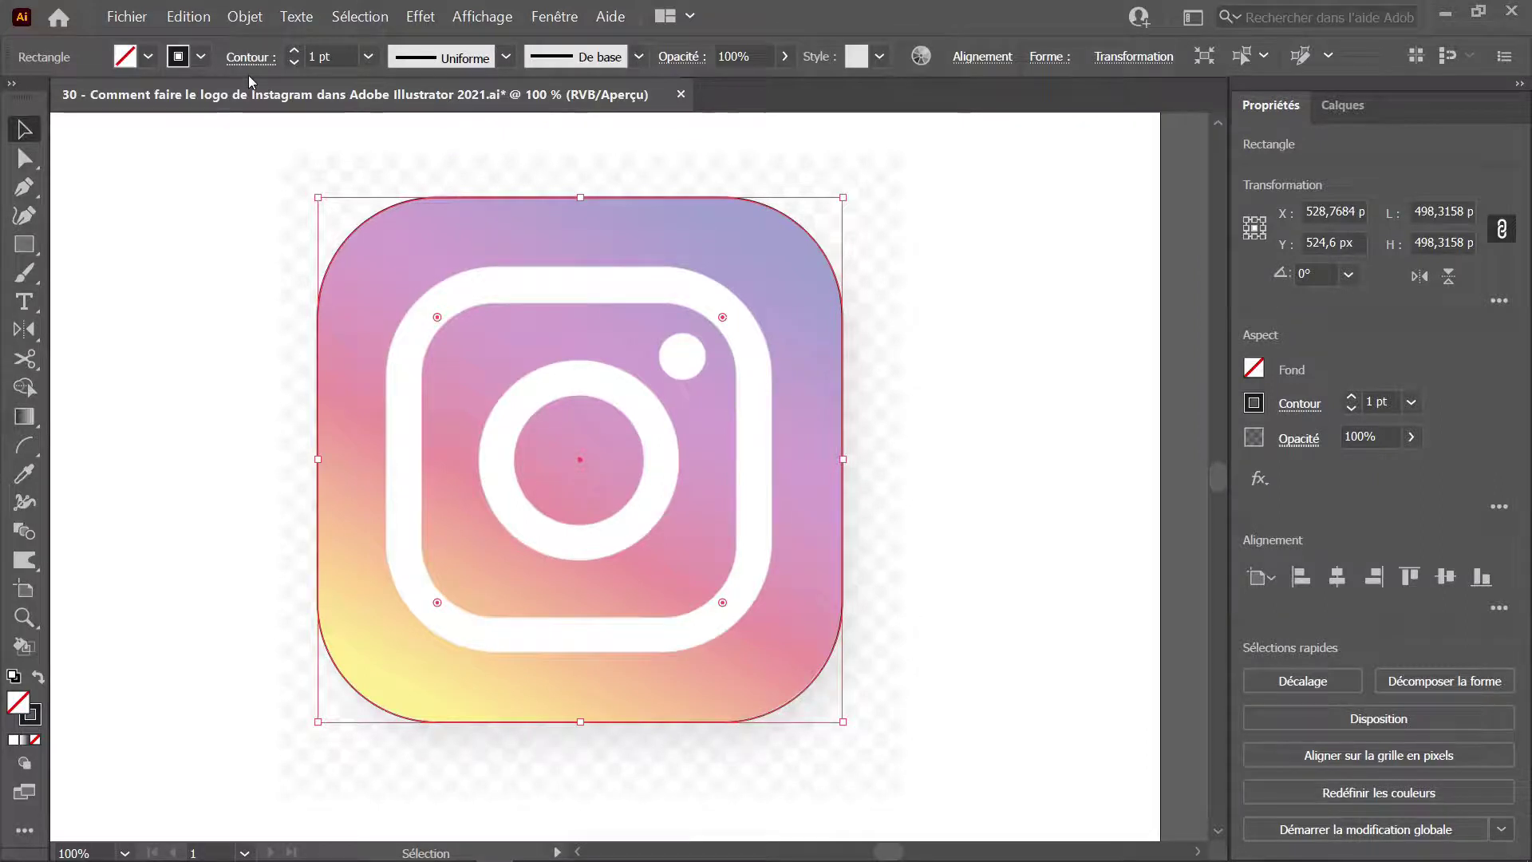
click(244, 19)
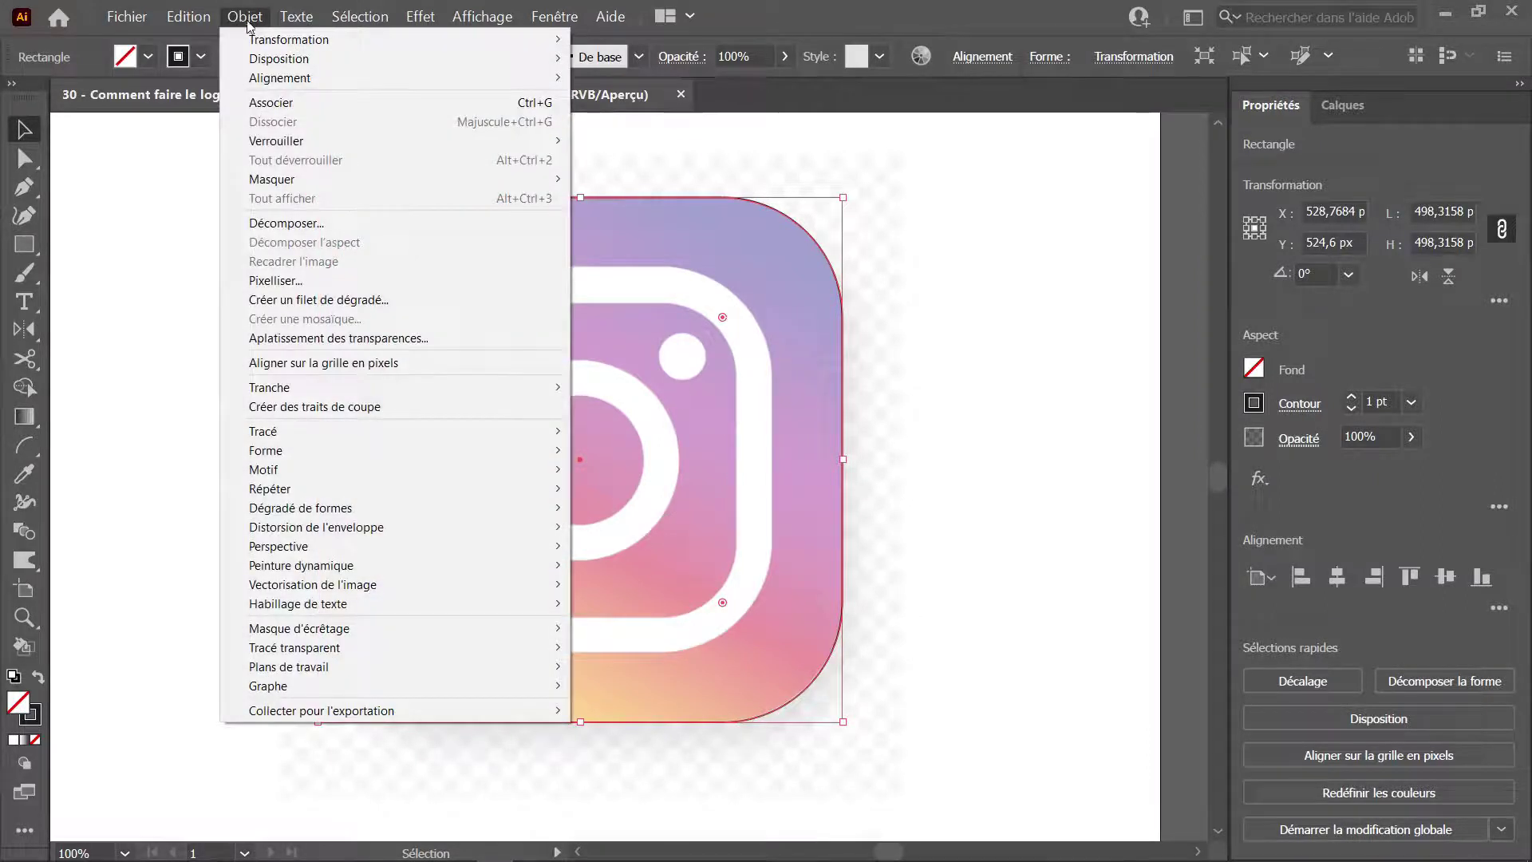
click(982, 314)
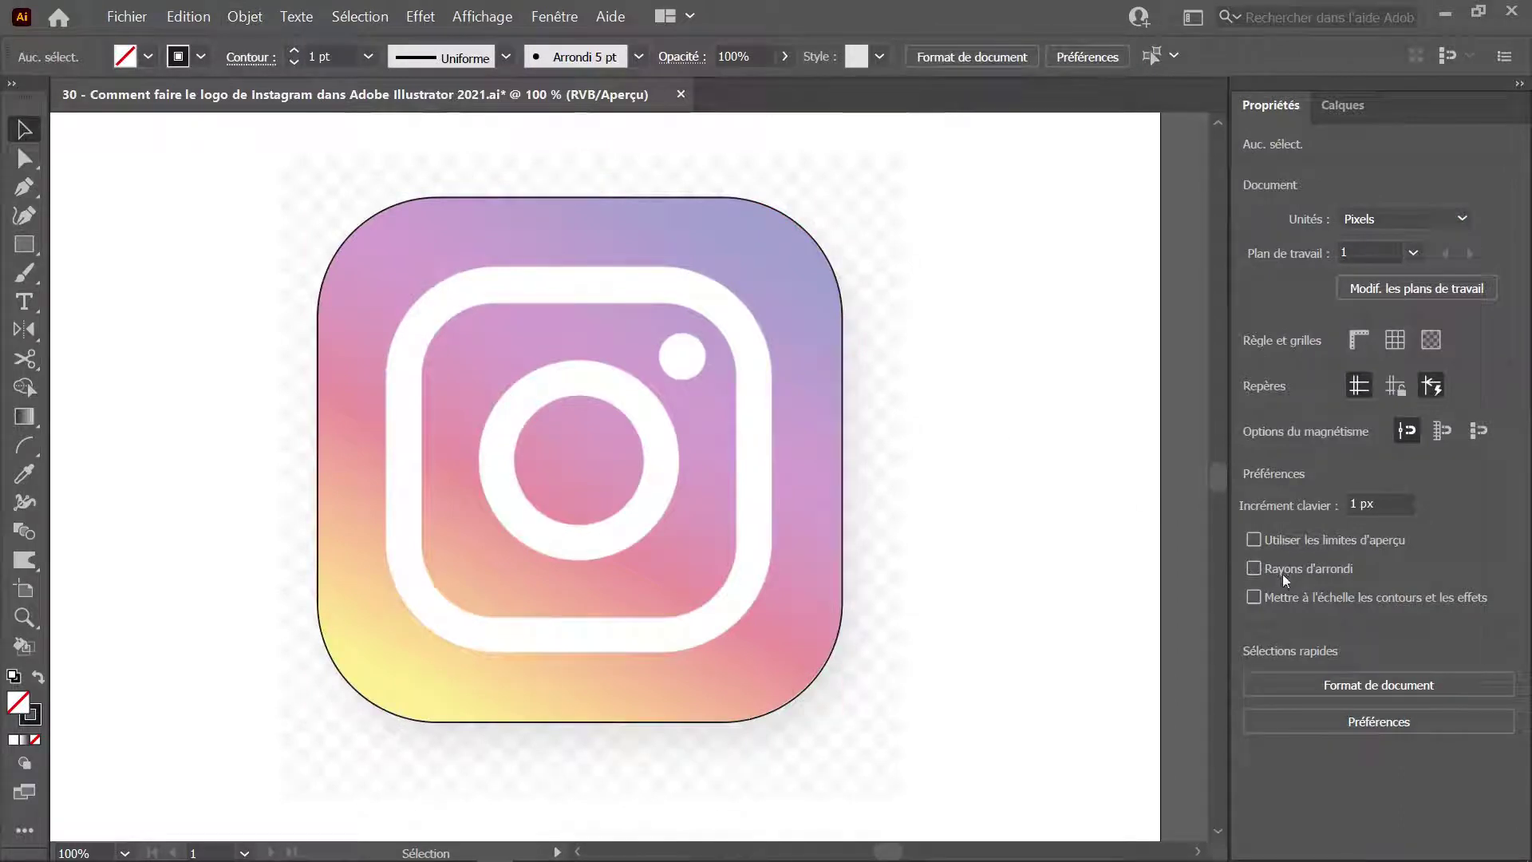
Paste a copy of the rounded square, try scaling it down to about 227 px, and undo the scaling
click(842, 394)
key(a)
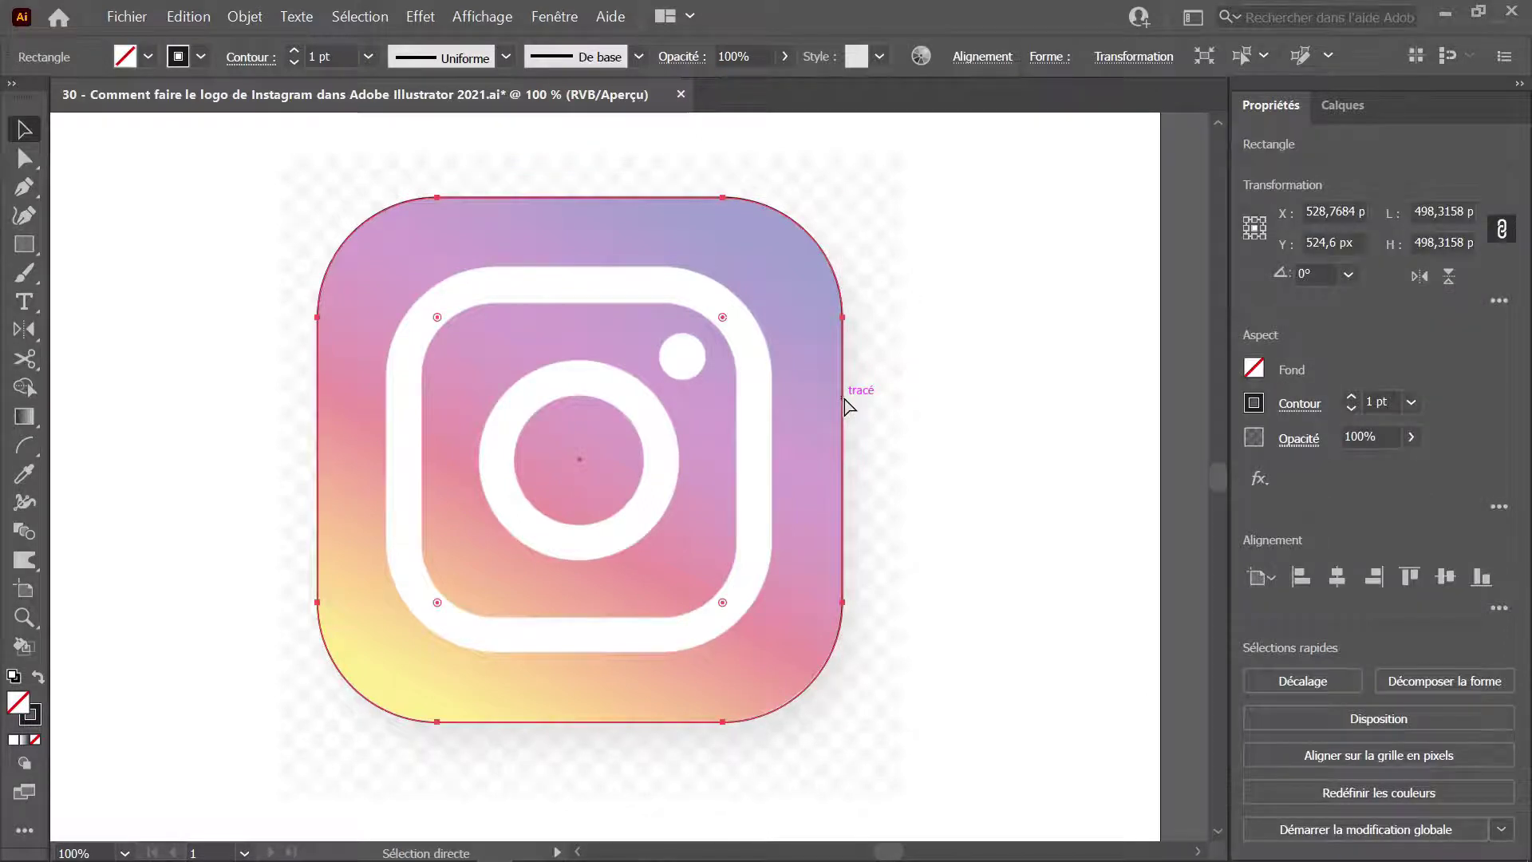
key(ctrl+c)
key(ctrl+v)
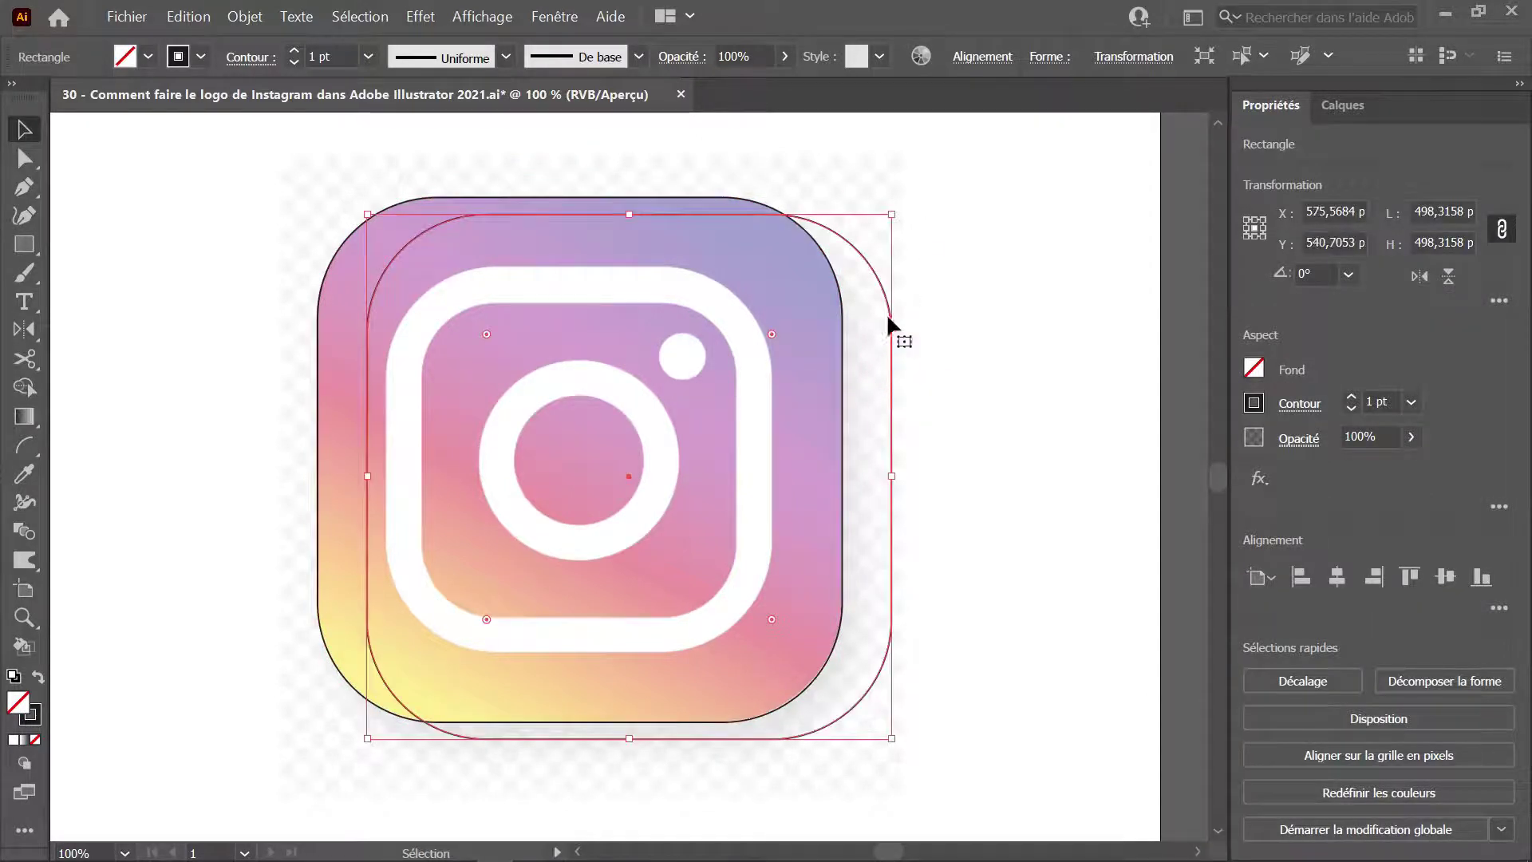
drag(892, 213, 636, 446)
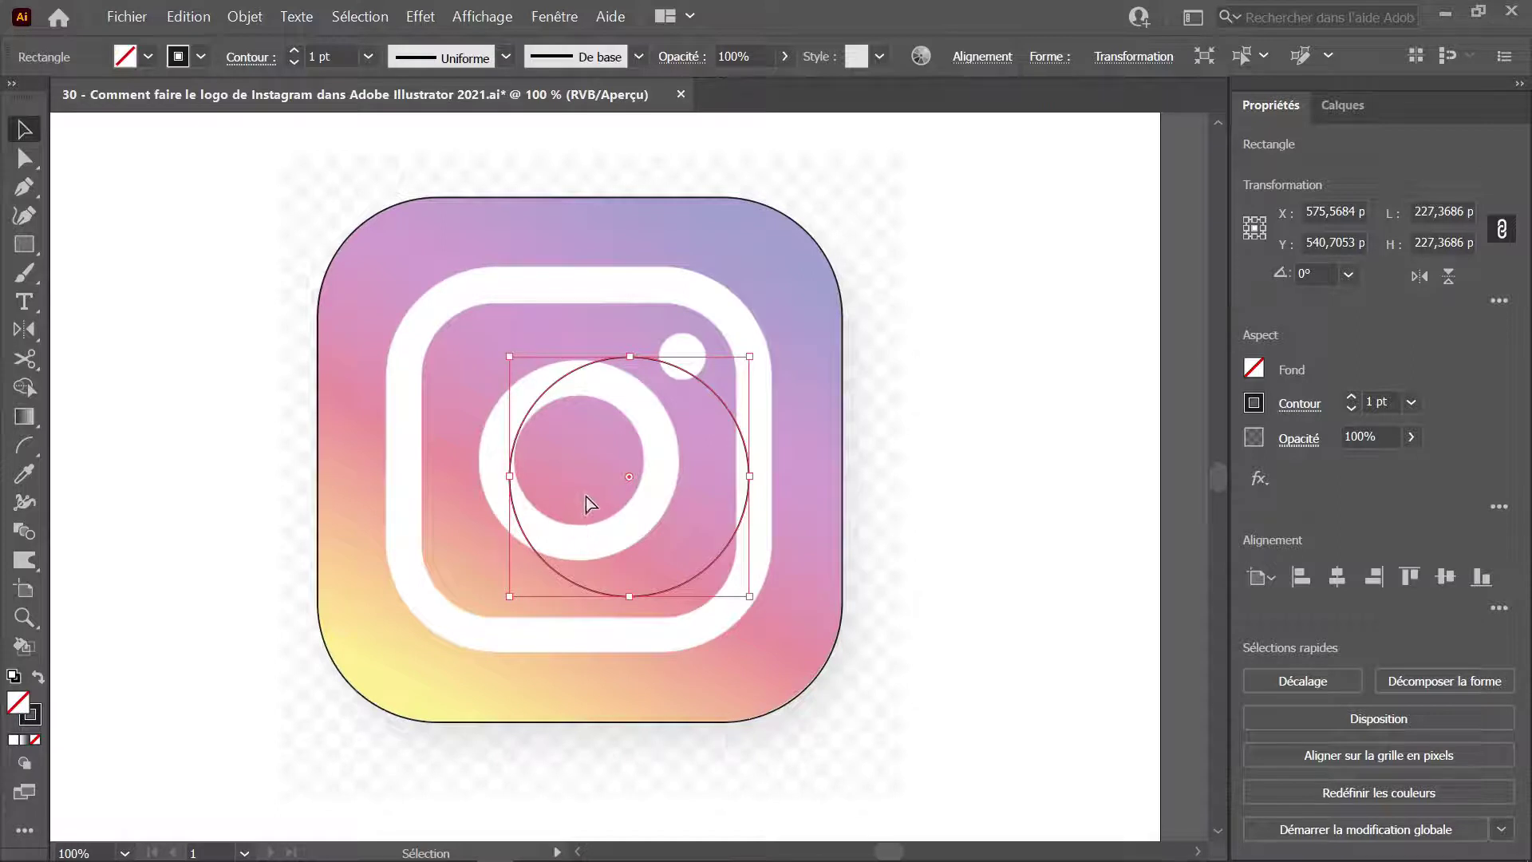
key(ctrl+z)
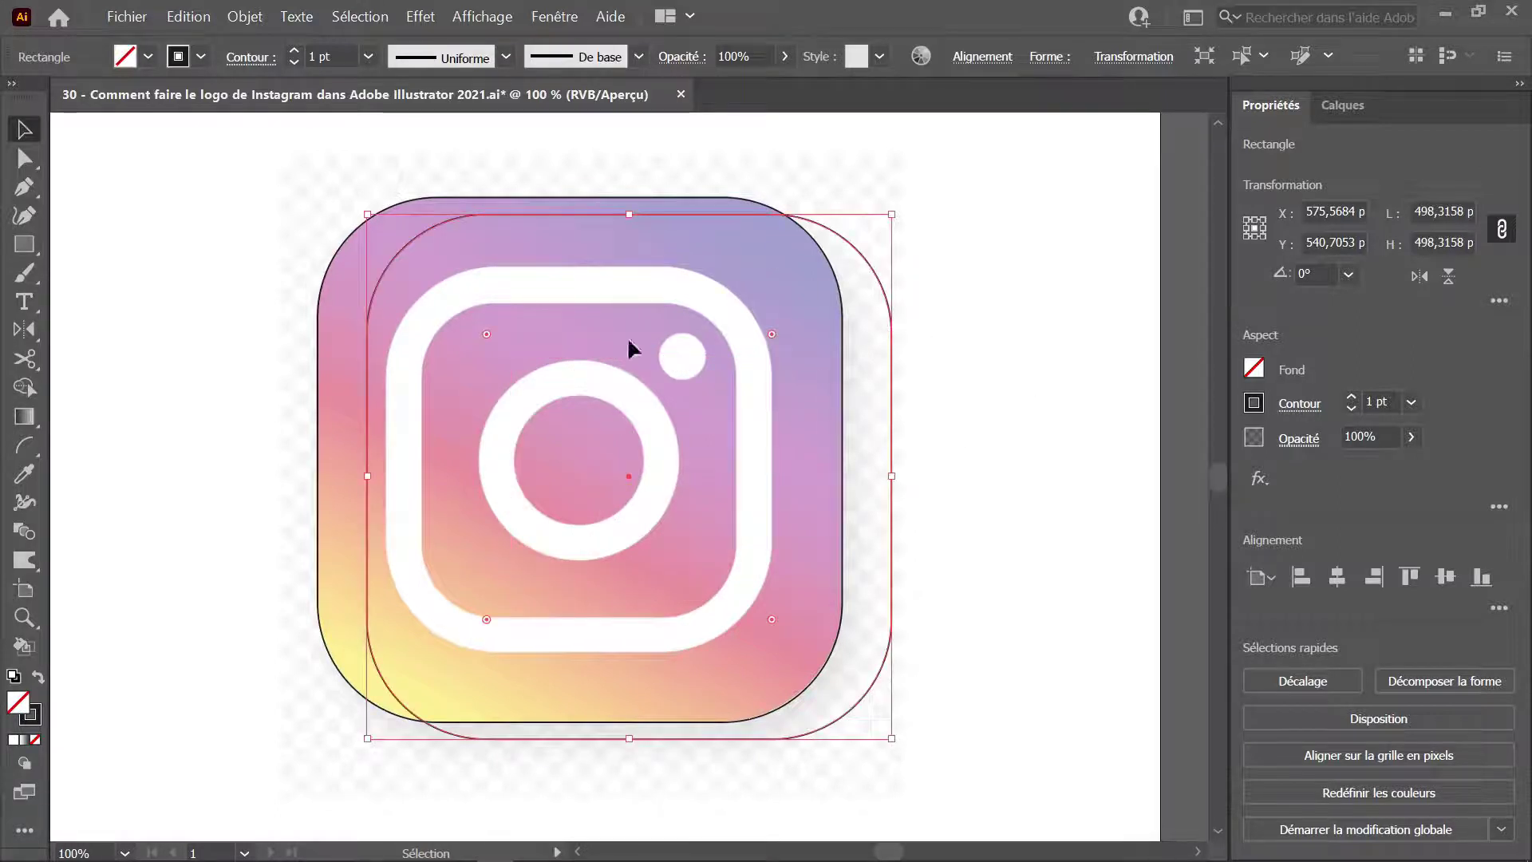
Turn on corner radius scaling, try scaling the copy down to about 245 px, and delete the copy
click(975, 301)
click(1304, 571)
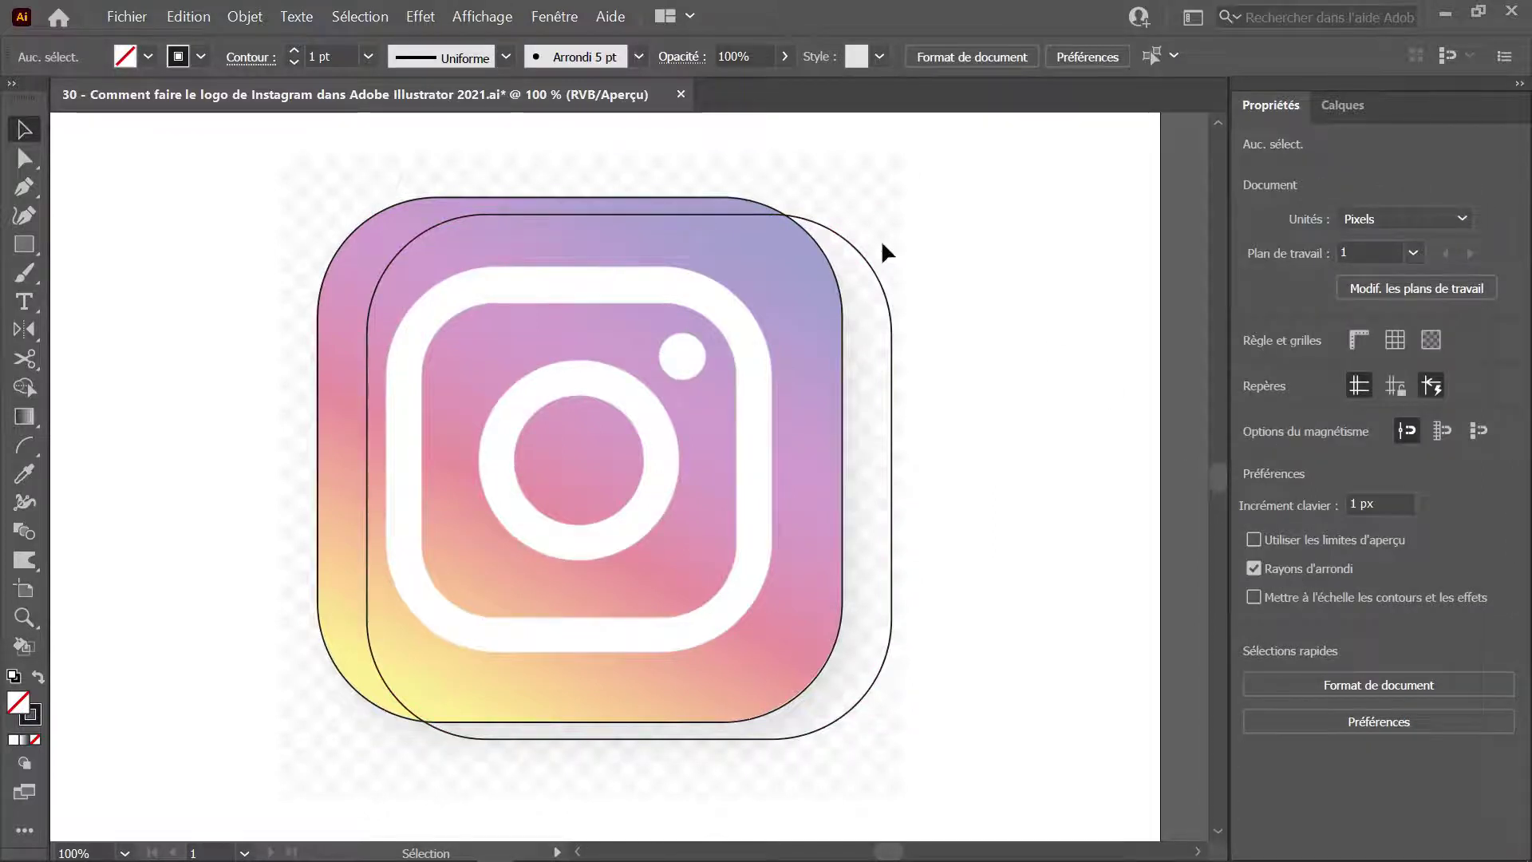
click(858, 247)
drag(890, 215, 758, 348)
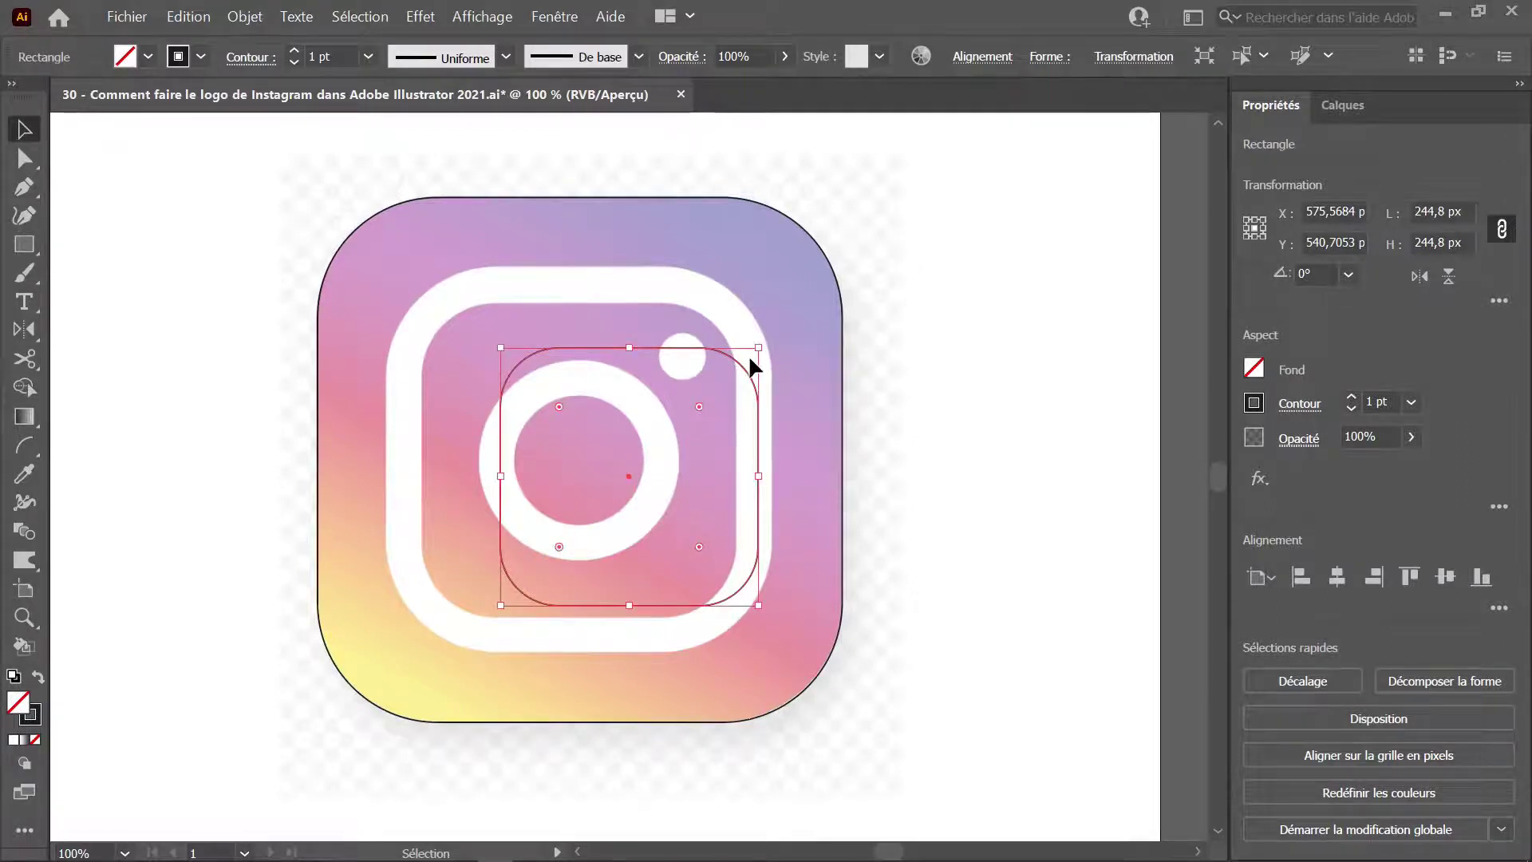
key(Delete)
Offset the path of the rounded square by -84 px to create the inner frame outline
click(840, 289)
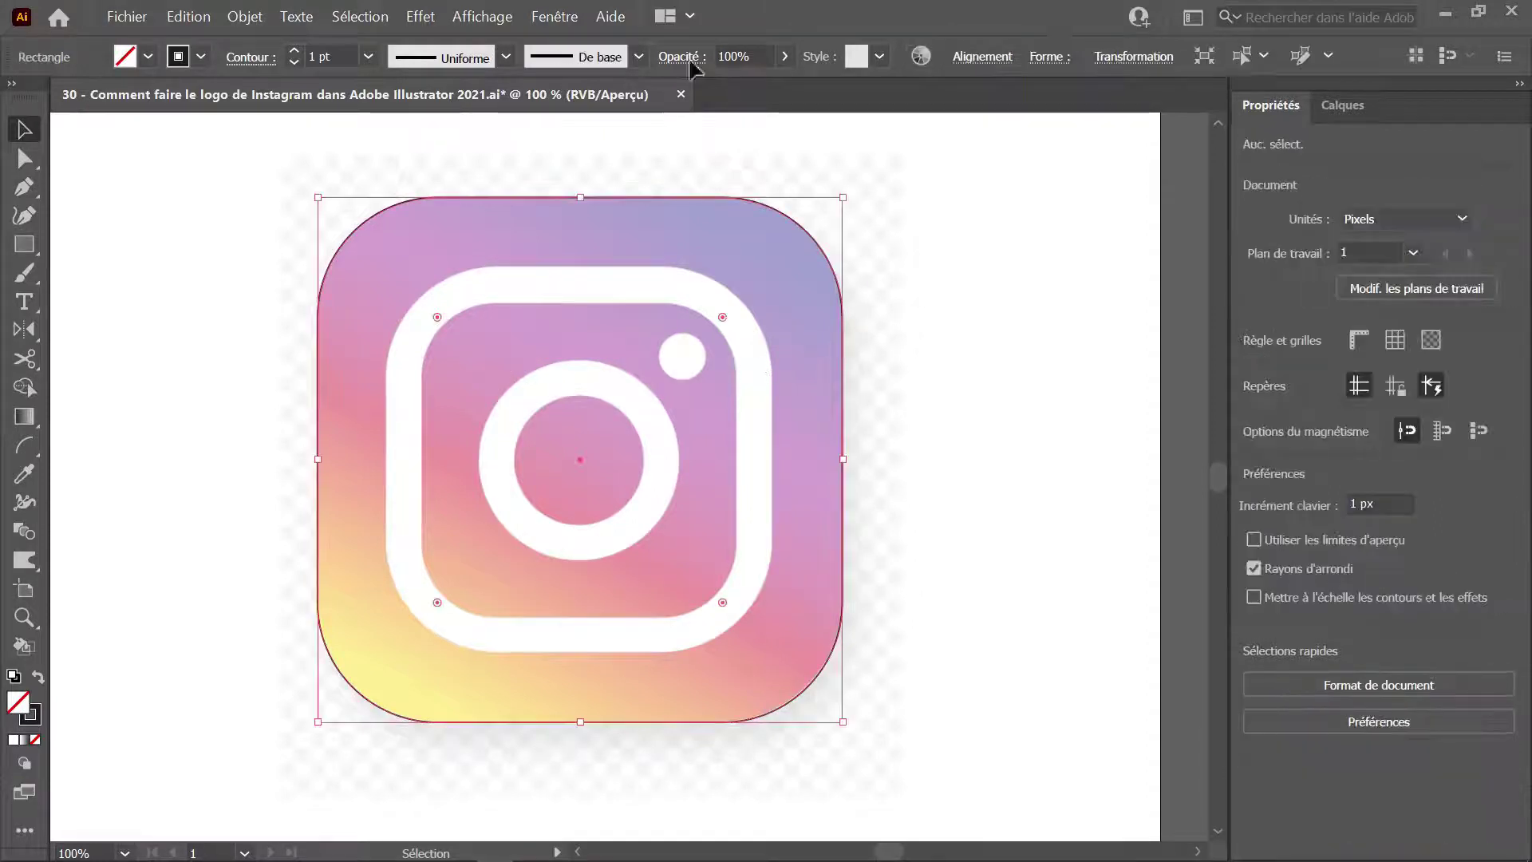
click(244, 16)
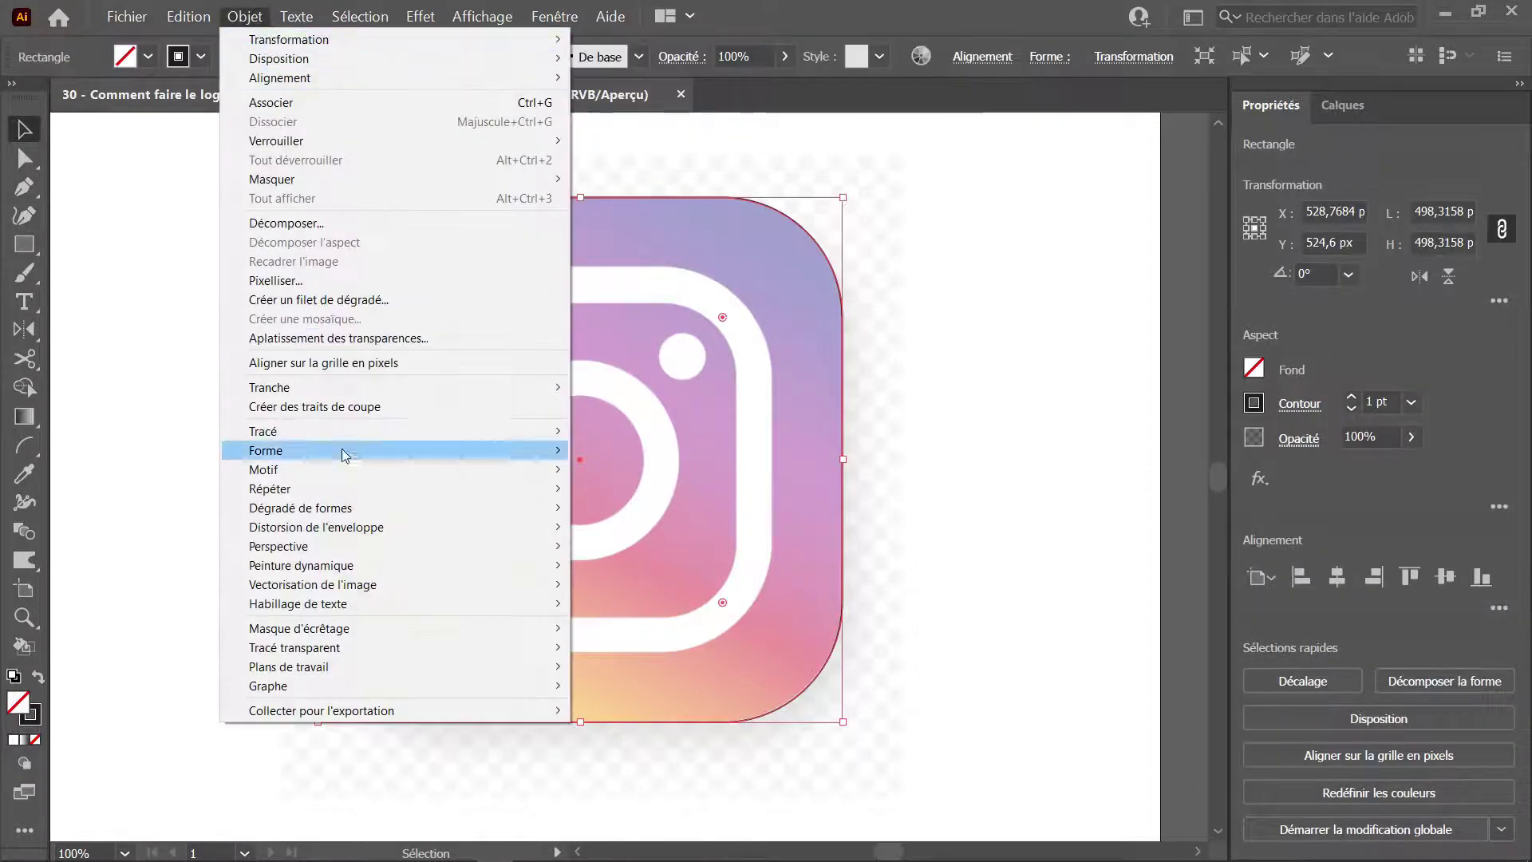
mouse_move(526, 432)
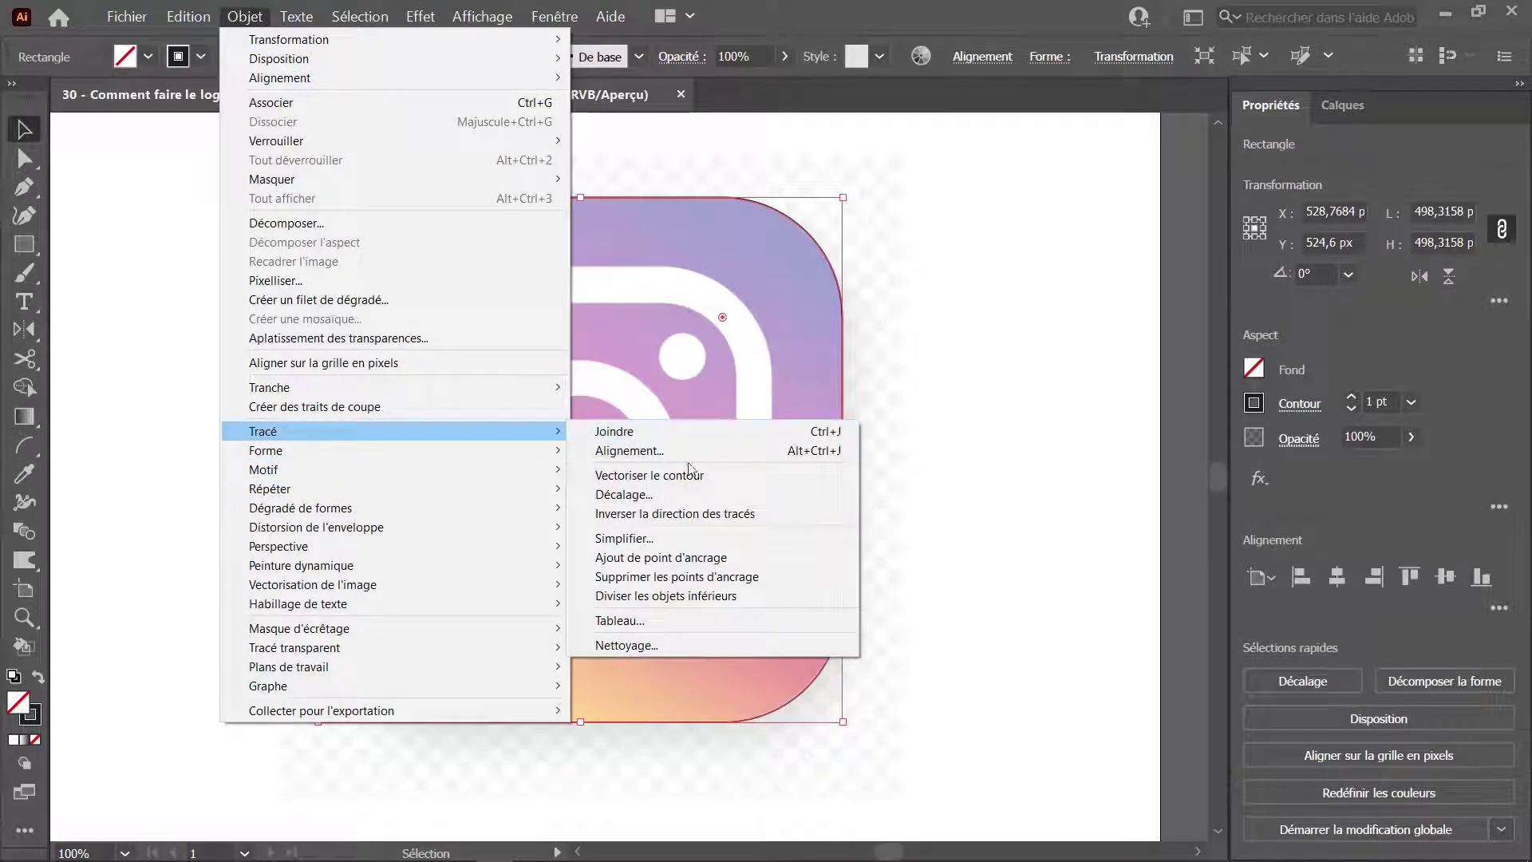
click(630, 494)
key(shift+Down)
key(shift+Down)
key(shift+Down)
key(shift+Down)
key(shift+Down)
key(shift+Down)
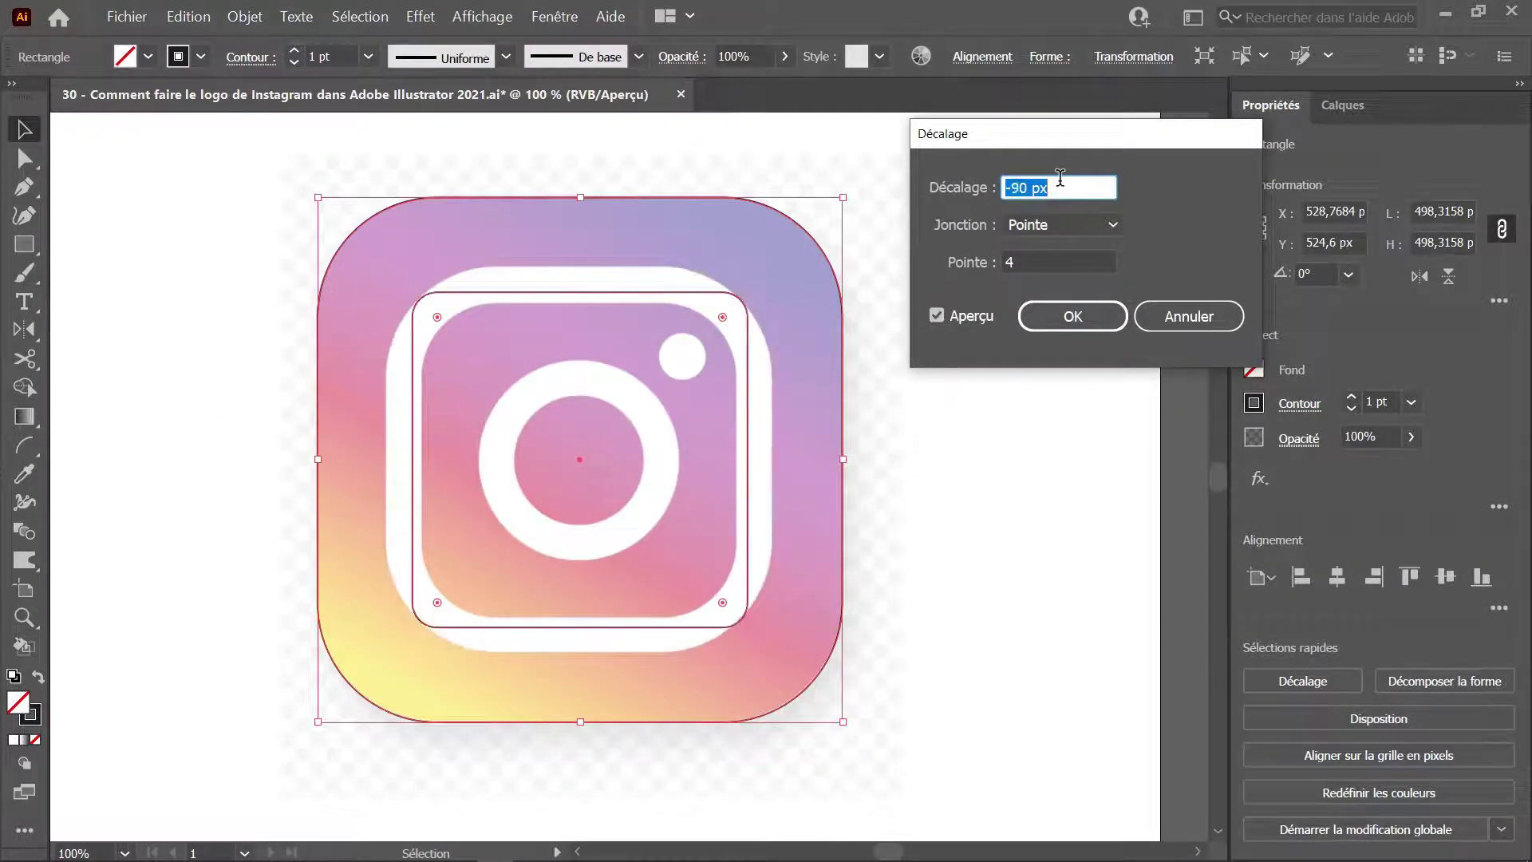
key(shift+Up)
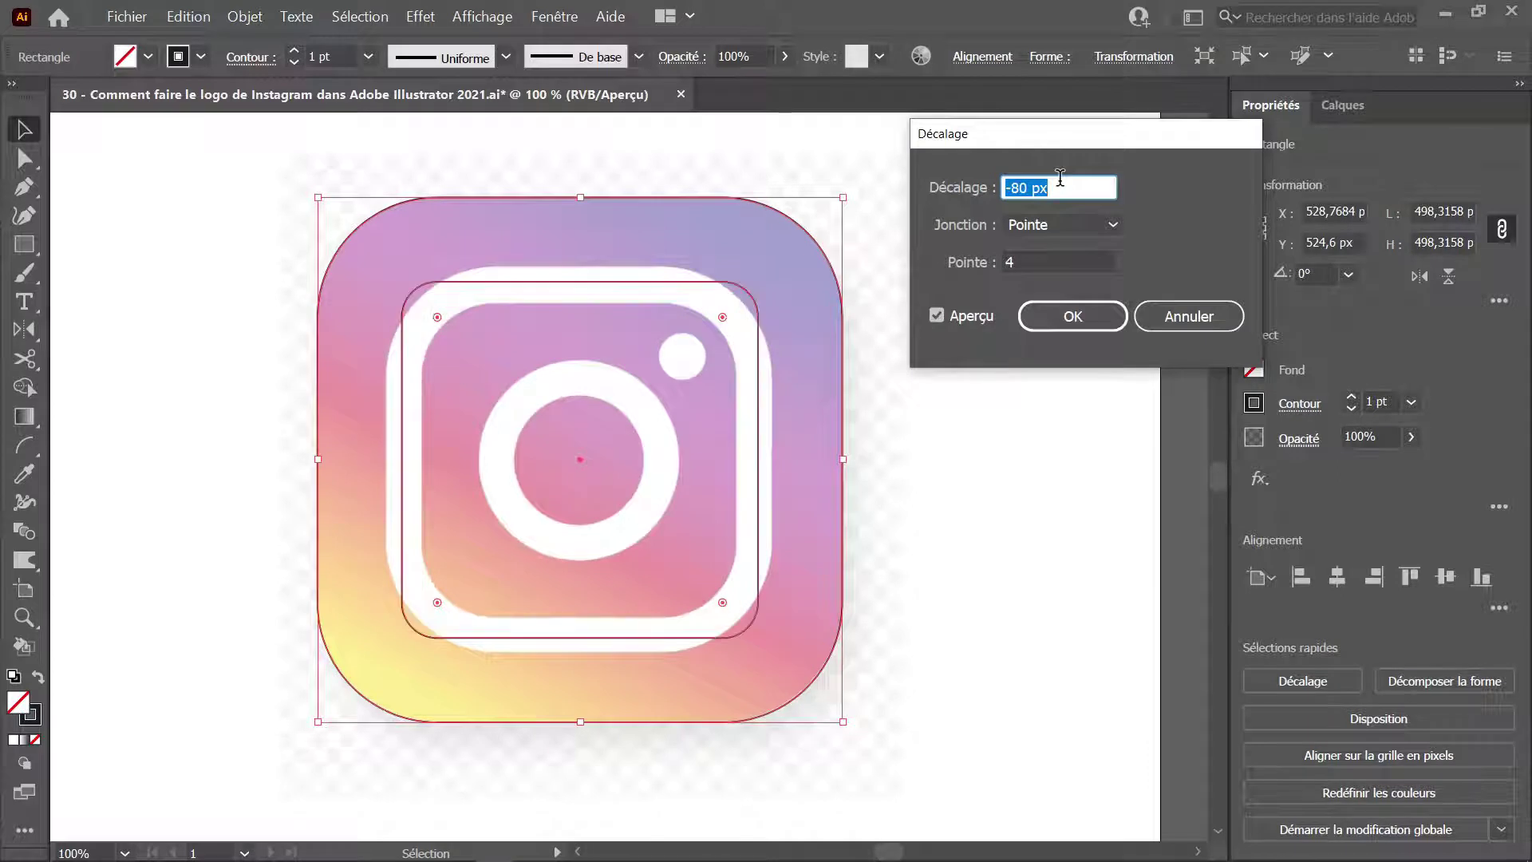
key(Down)
key(Down)
key(Down)
key(Down)
key(Down)
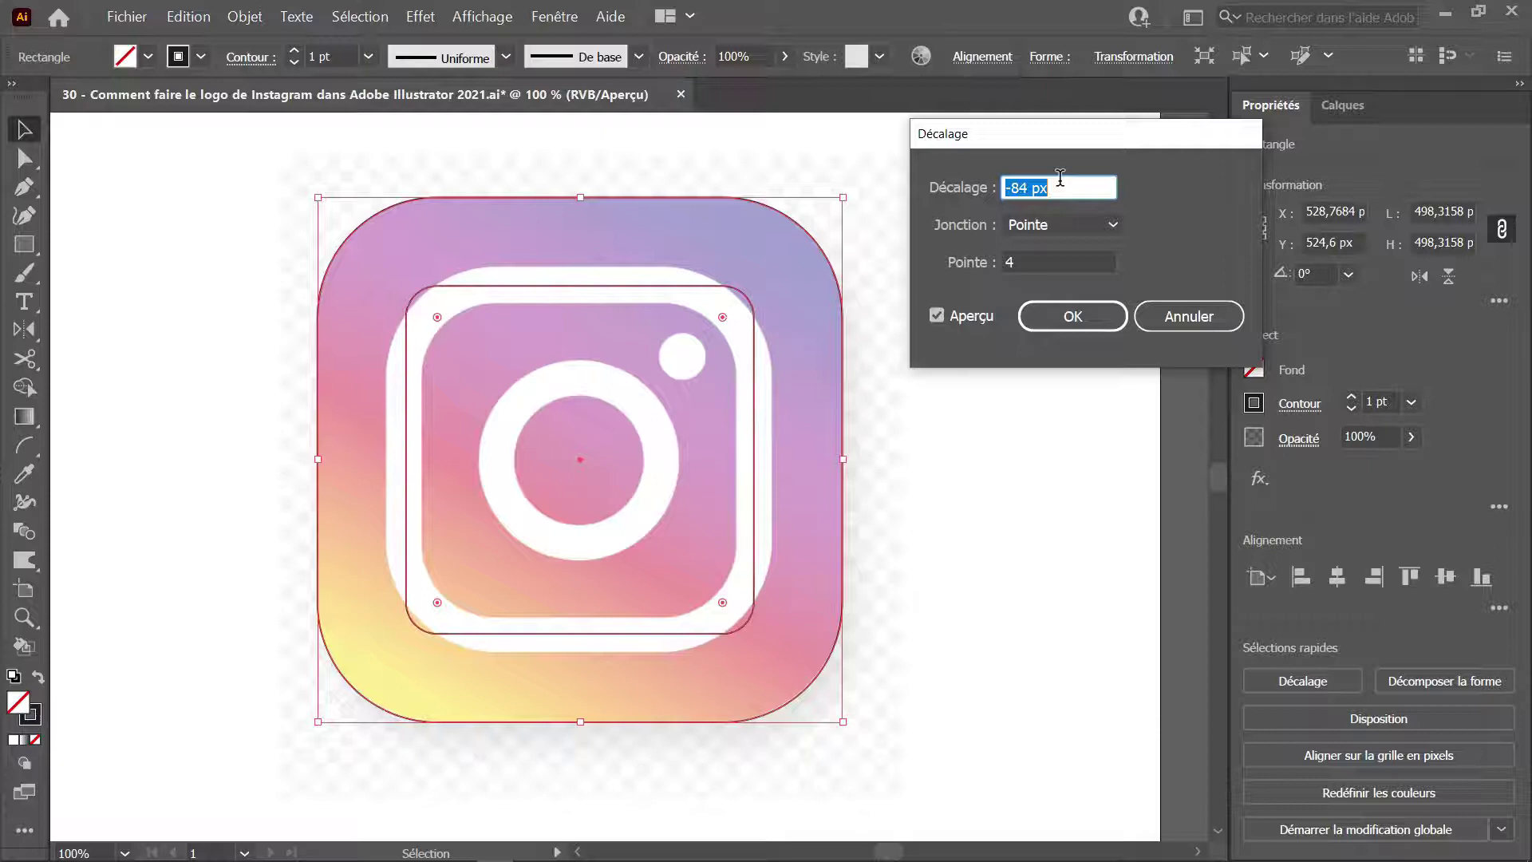
click(1070, 315)
Round the inner outline's corners to follow the logo's white frame
drag(723, 316, 651, 360)
click(772, 376)
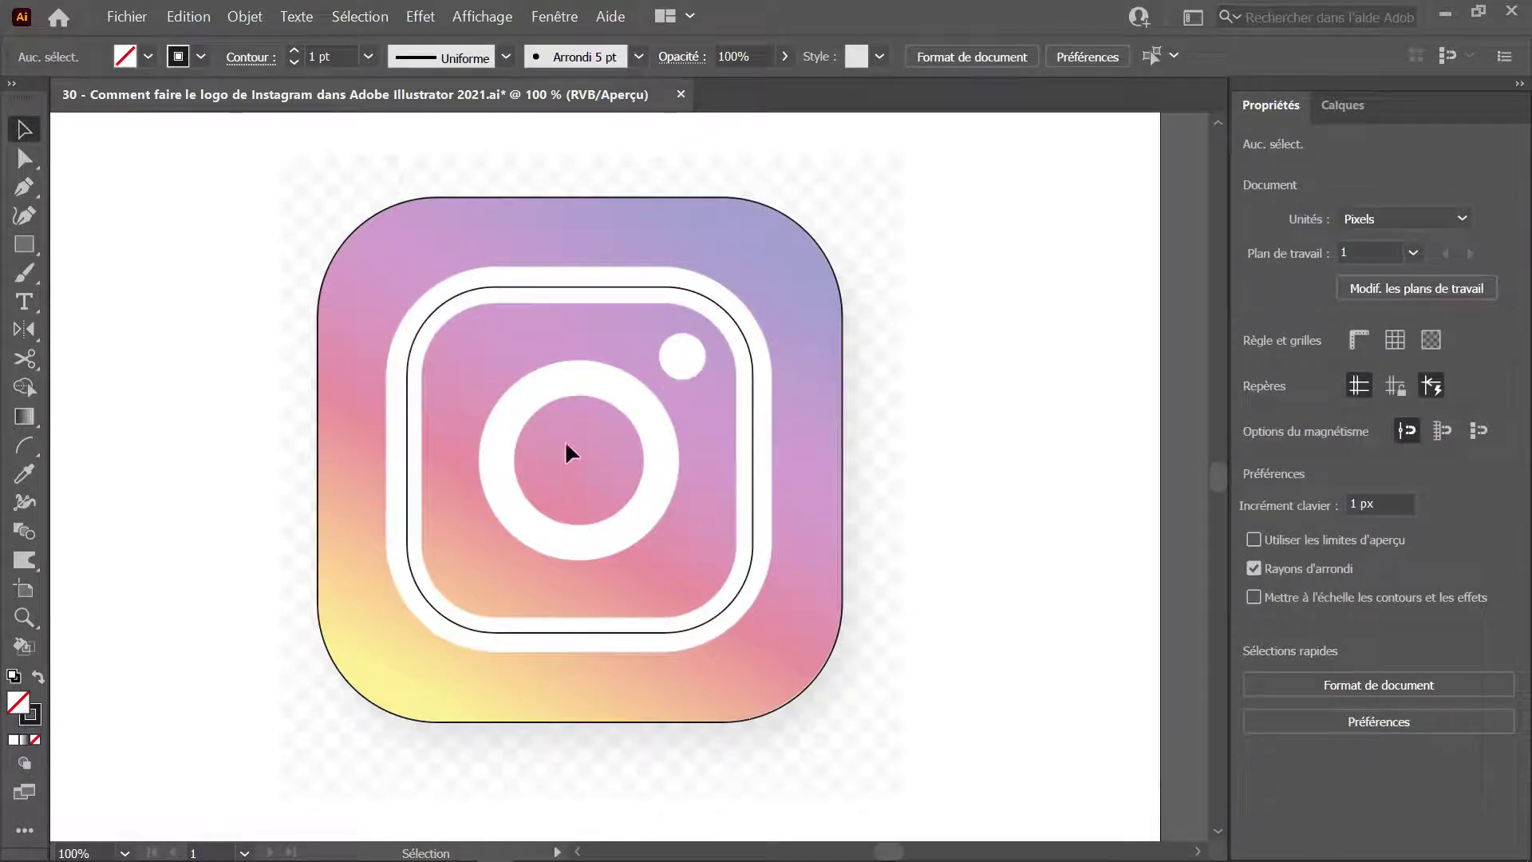
click(525, 286)
key(a)
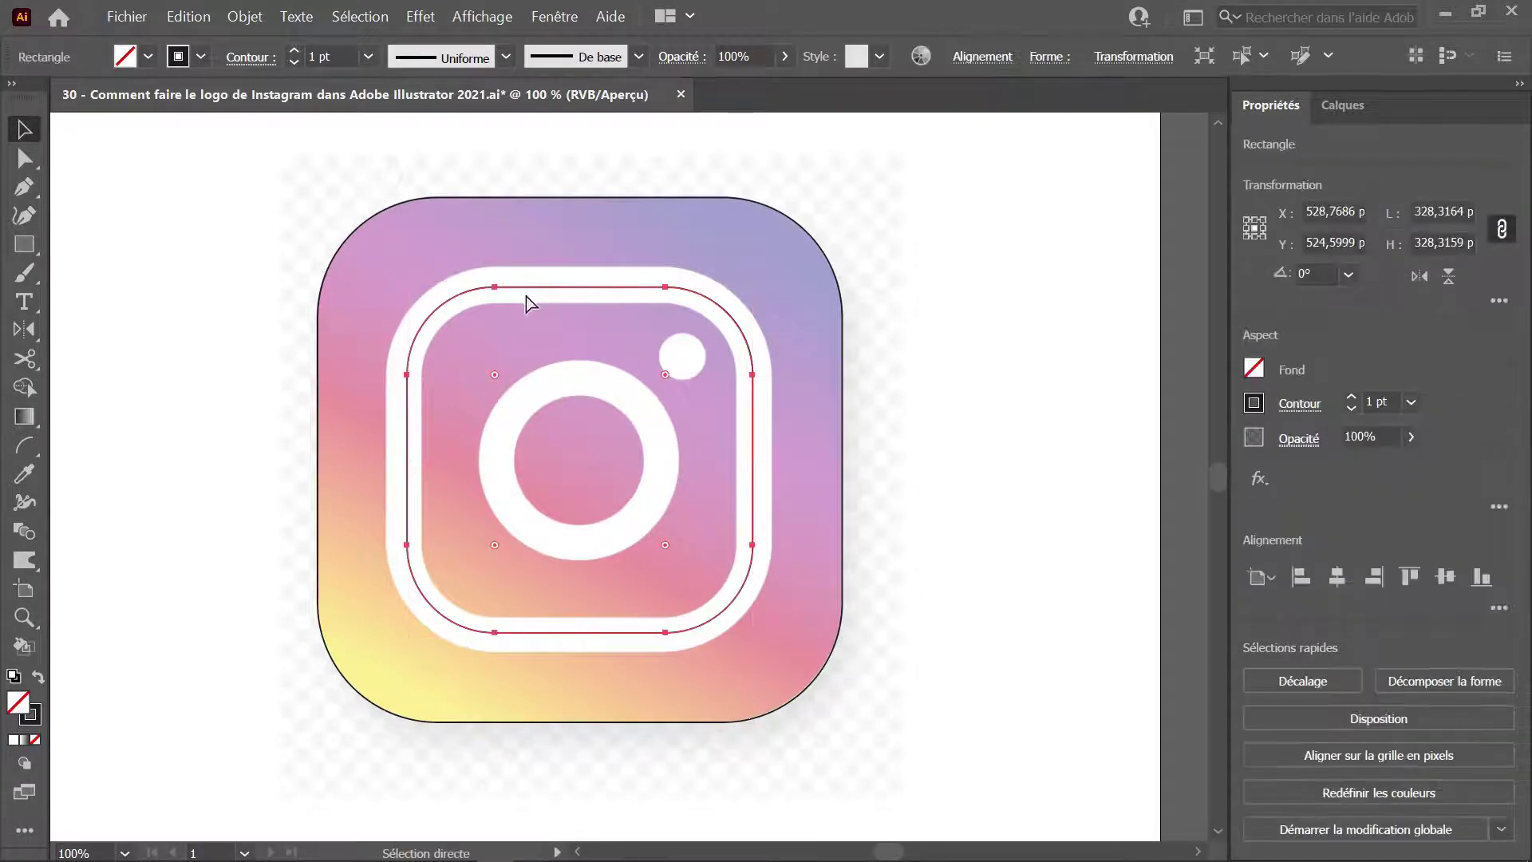
key(v)
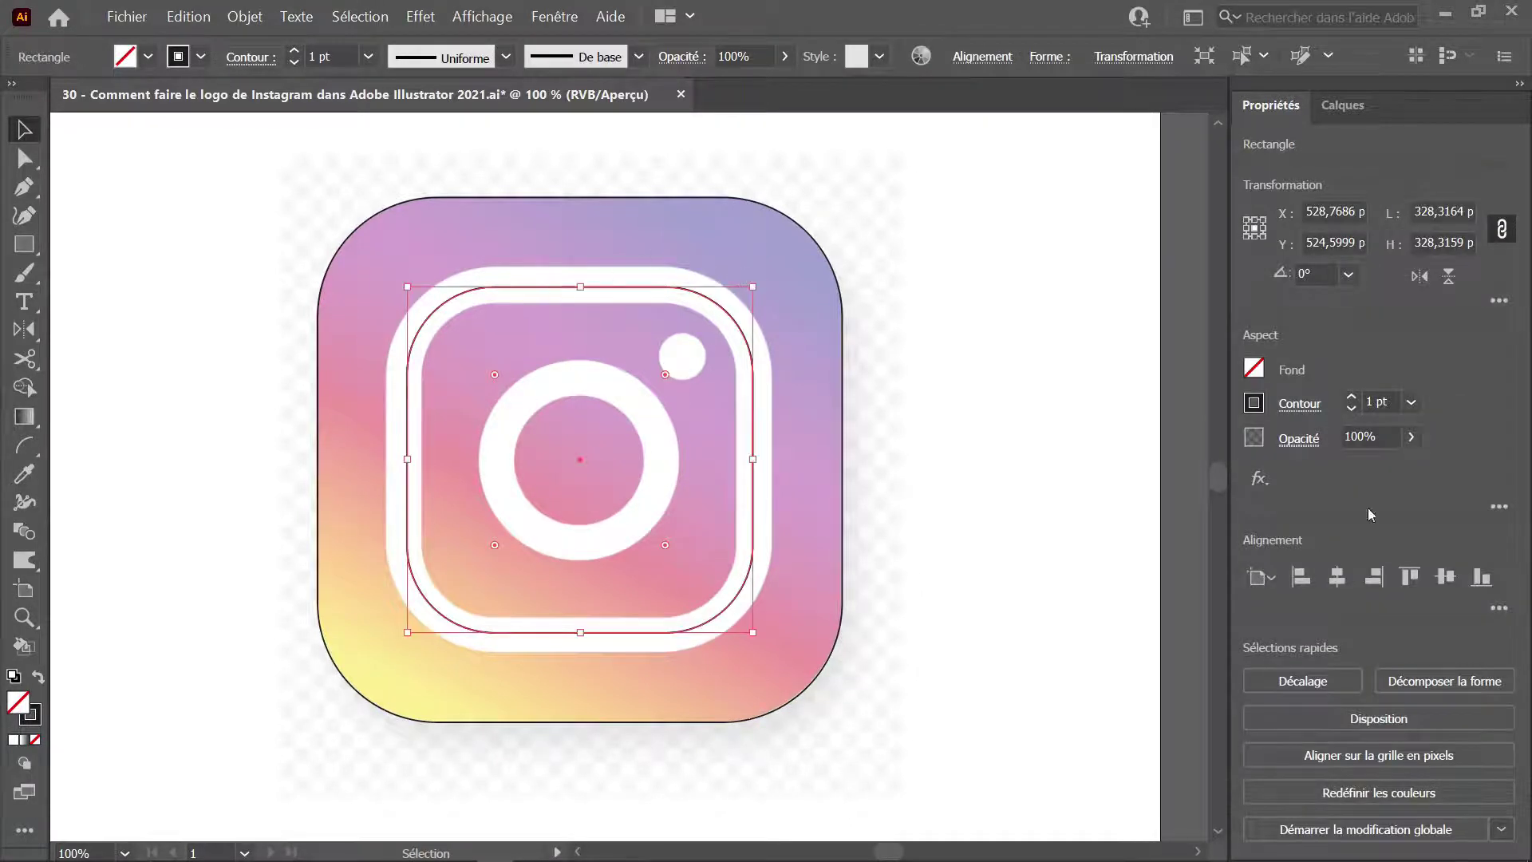
Turn off corner radius scaling and scale a copy of the inner outline into a central circle about 167 px wide
click(915, 577)
click(1318, 568)
click(753, 395)
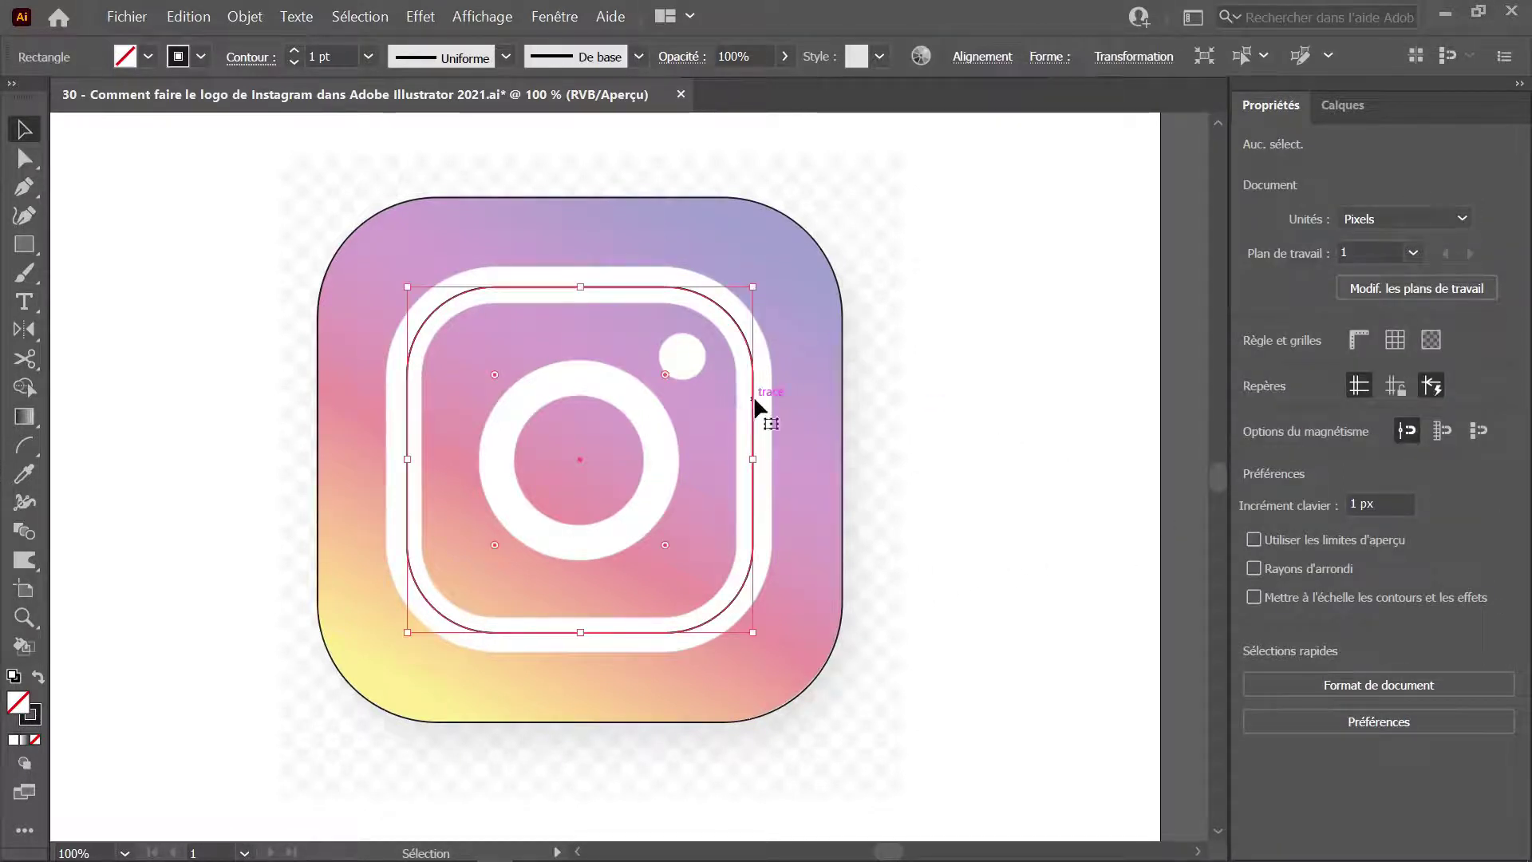
drag(756, 289, 671, 373)
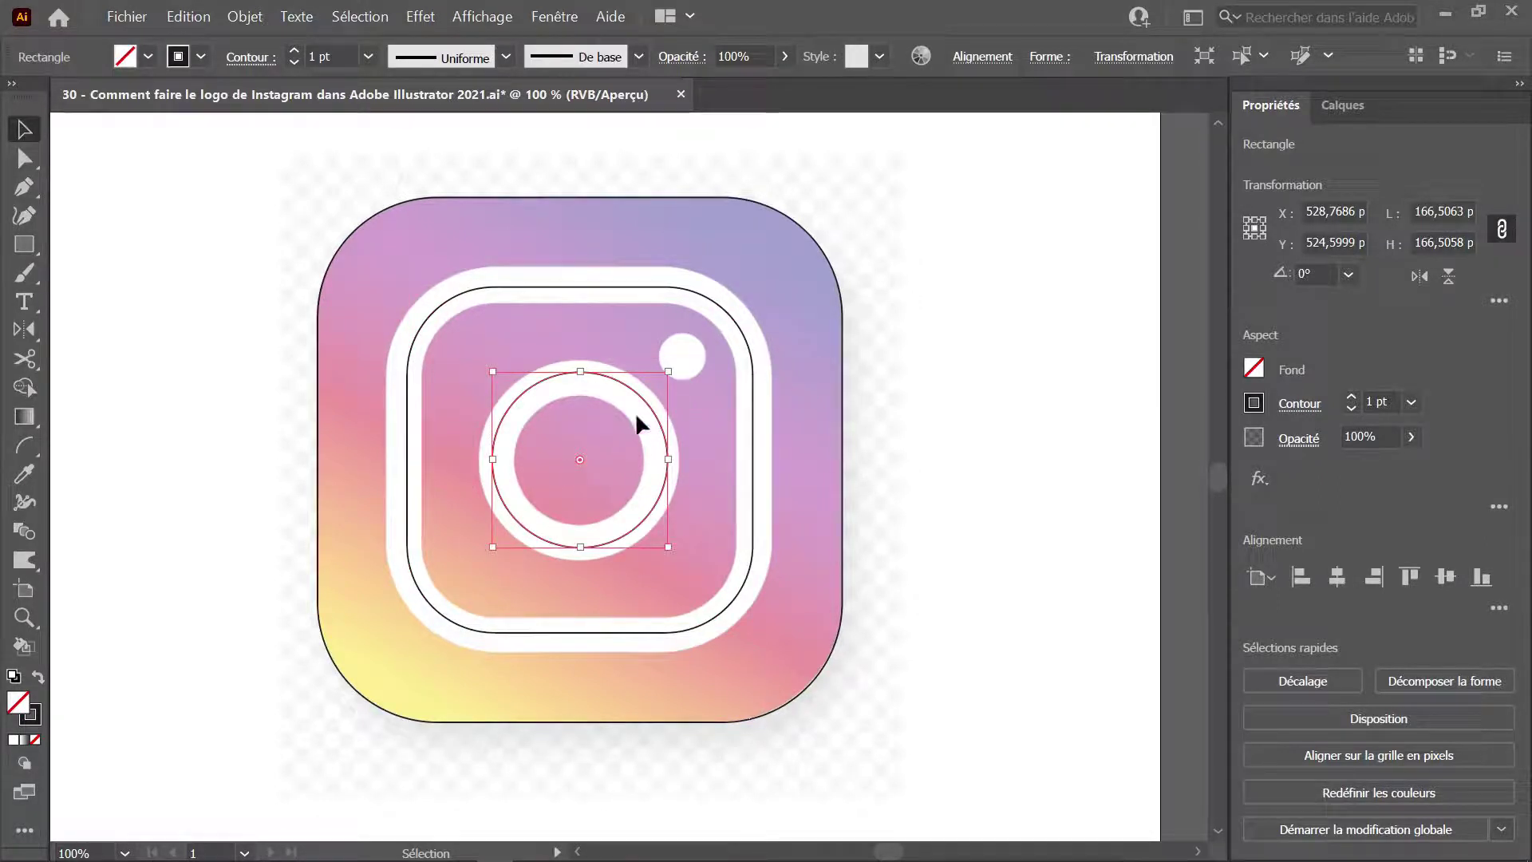
drag(669, 372, 629, 401)
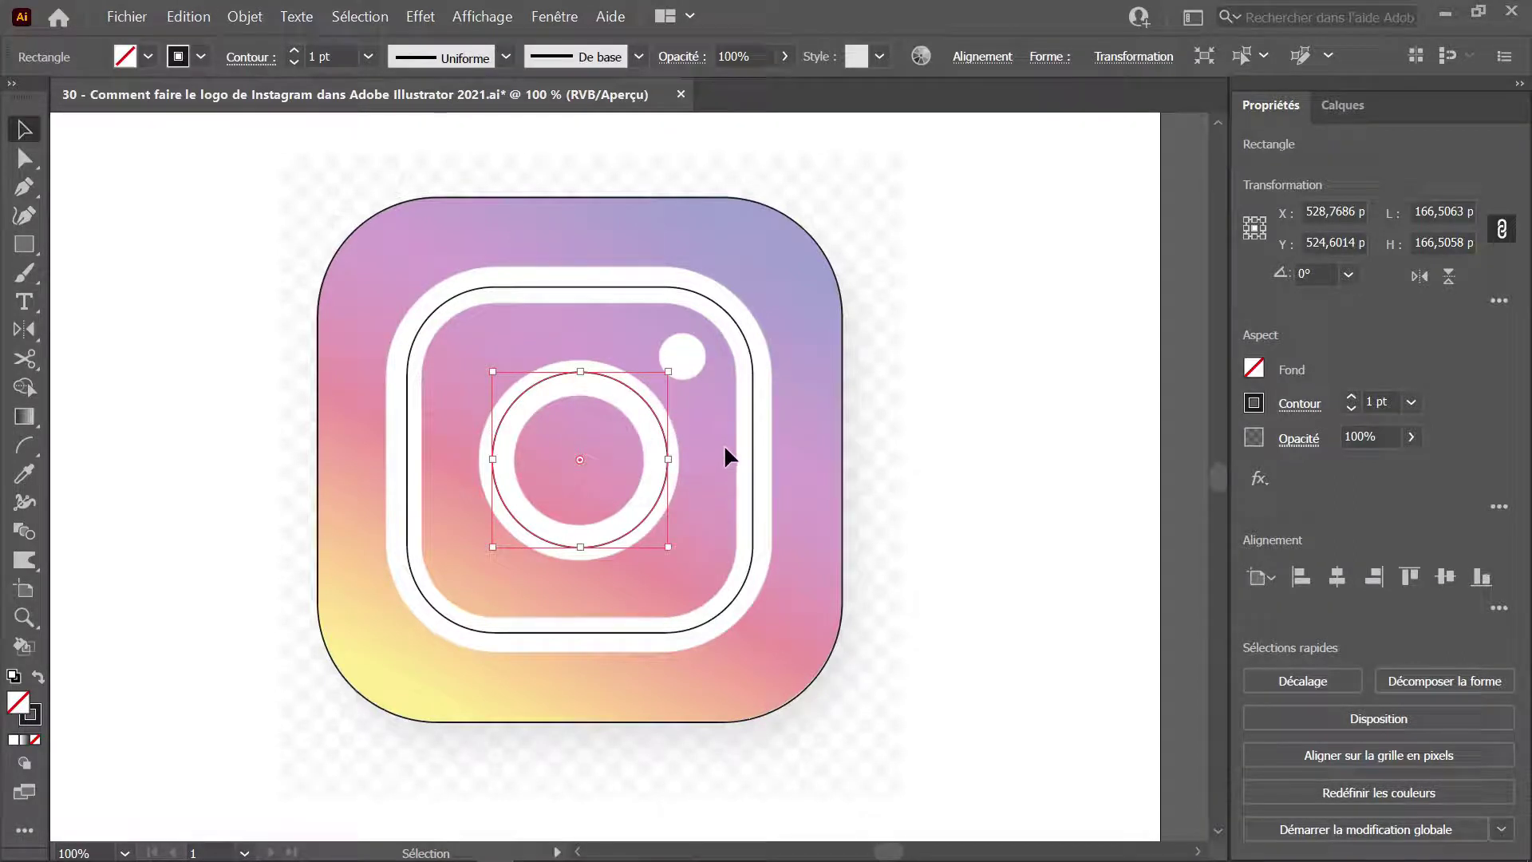
Draw a circle about 44 px wide with the Ellipse tool and place it over the logo's small white dot
drag(24, 243, 128, 274)
drag(715, 378, 738, 402)
key(c)
key(v)
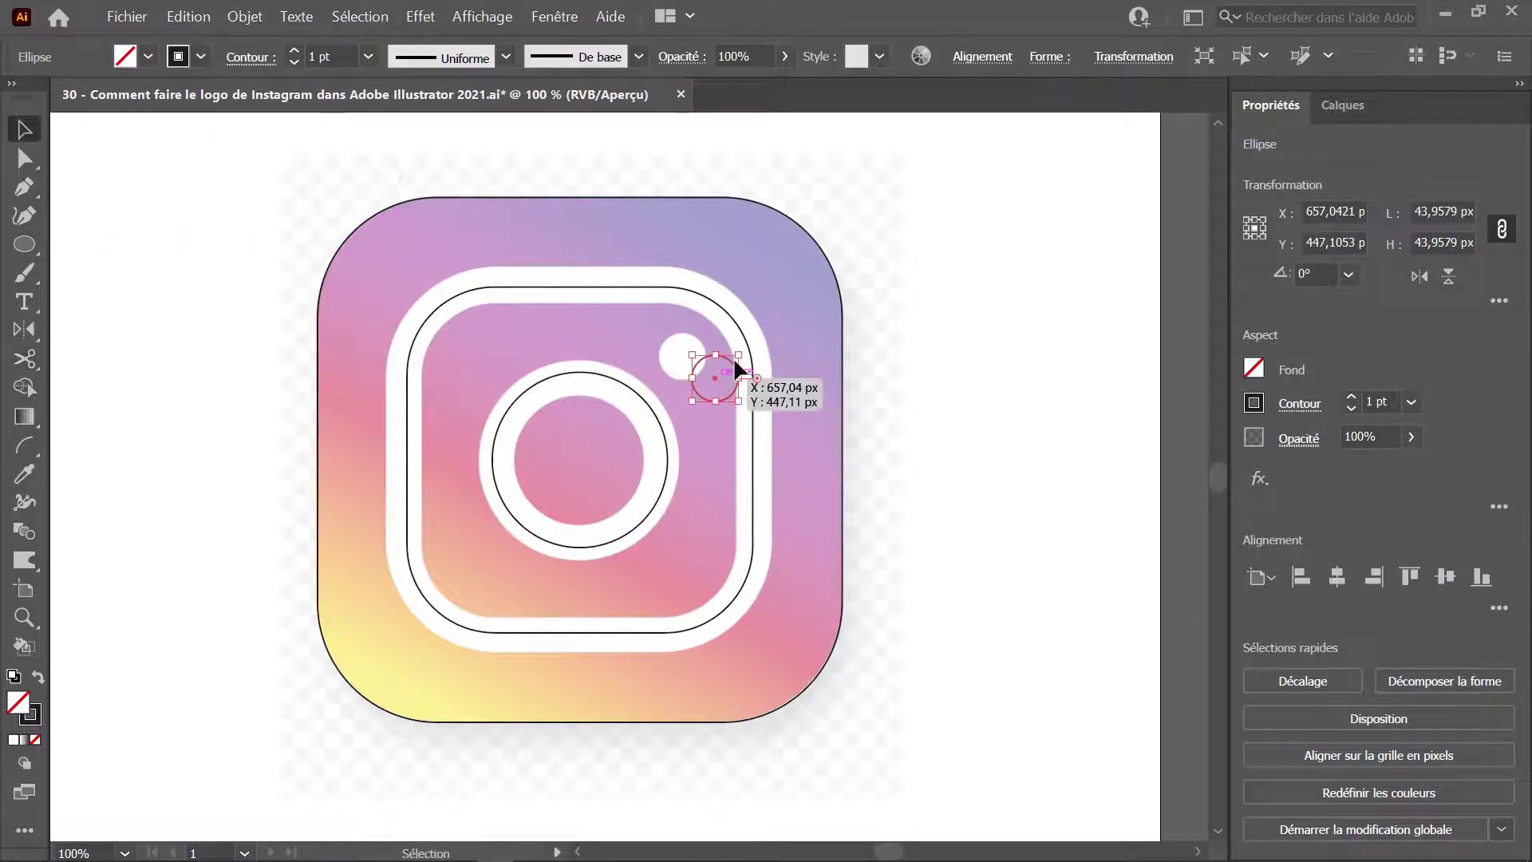
scroll(730, 395, up, 2)
scroll(733, 407, up, 2)
drag(716, 404, 667, 373)
click(665, 482)
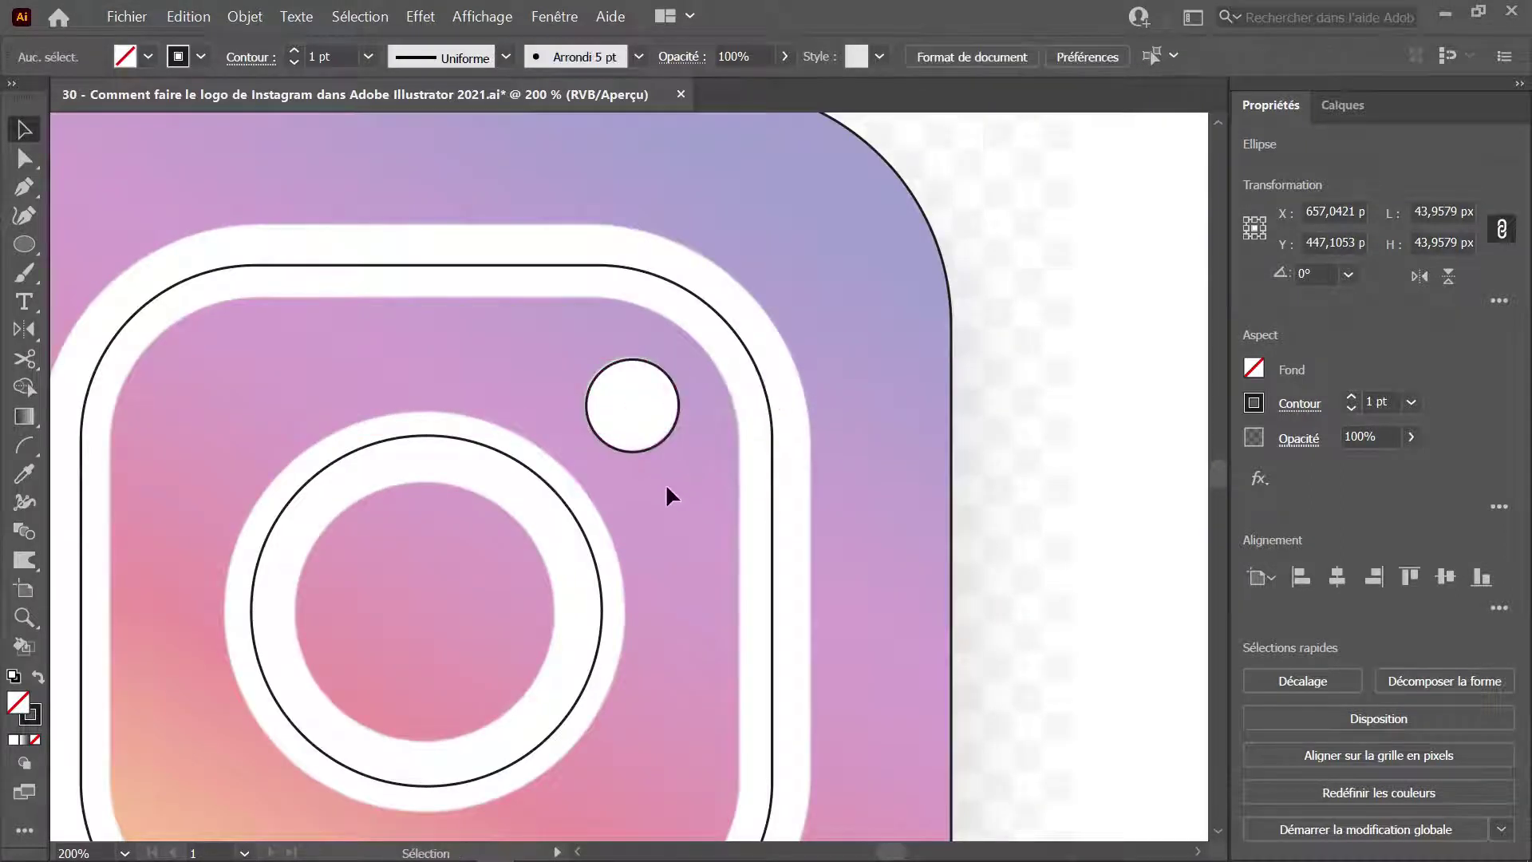
Replace the central rounded-square circle with an ellipse about 161 px wide on the logo's lens ring
drag(632, 611, 755, 361)
click(723, 357)
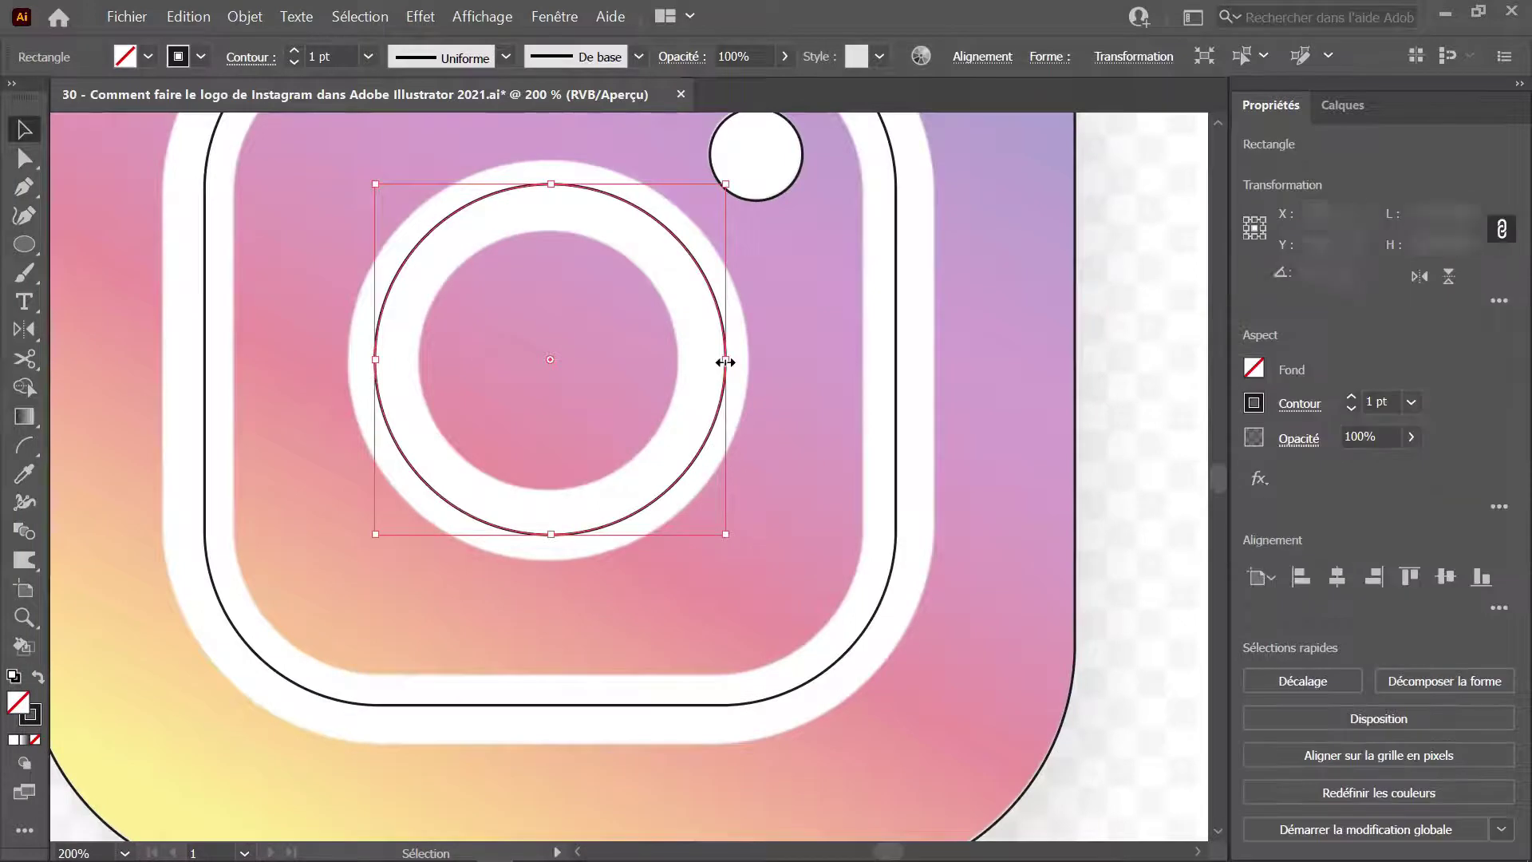
key(Delete)
scroll(806, 174, up, 1)
drag(785, 209, 770, 547)
scroll(763, 479, down, 2)
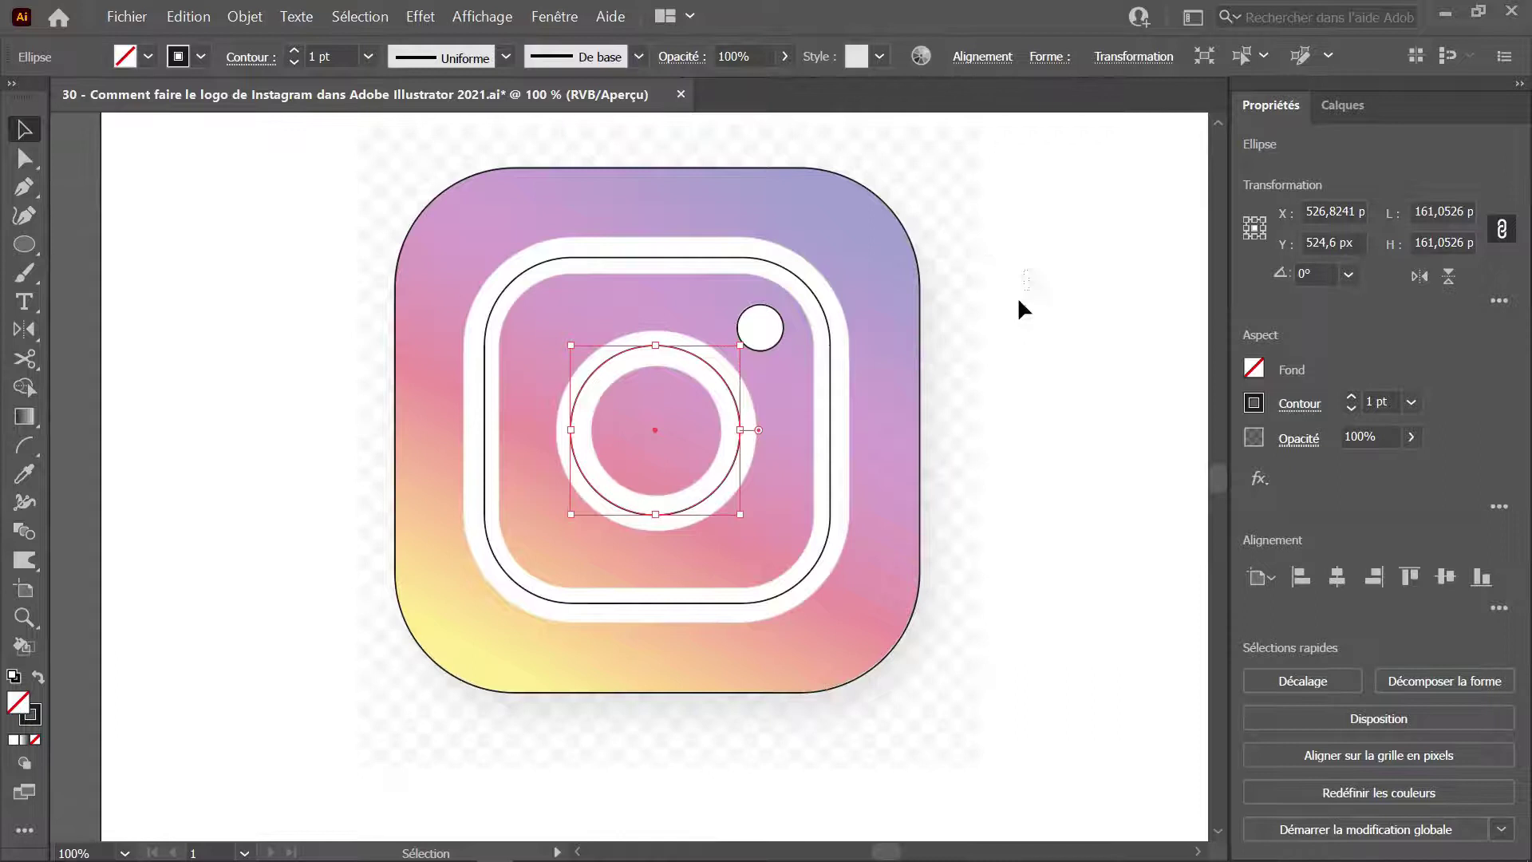
Align the outer square, inner frame outline and central circle on their horizontal and vertical centres, leaving out the small dot
drag(1027, 270, 465, 704)
click(762, 335)
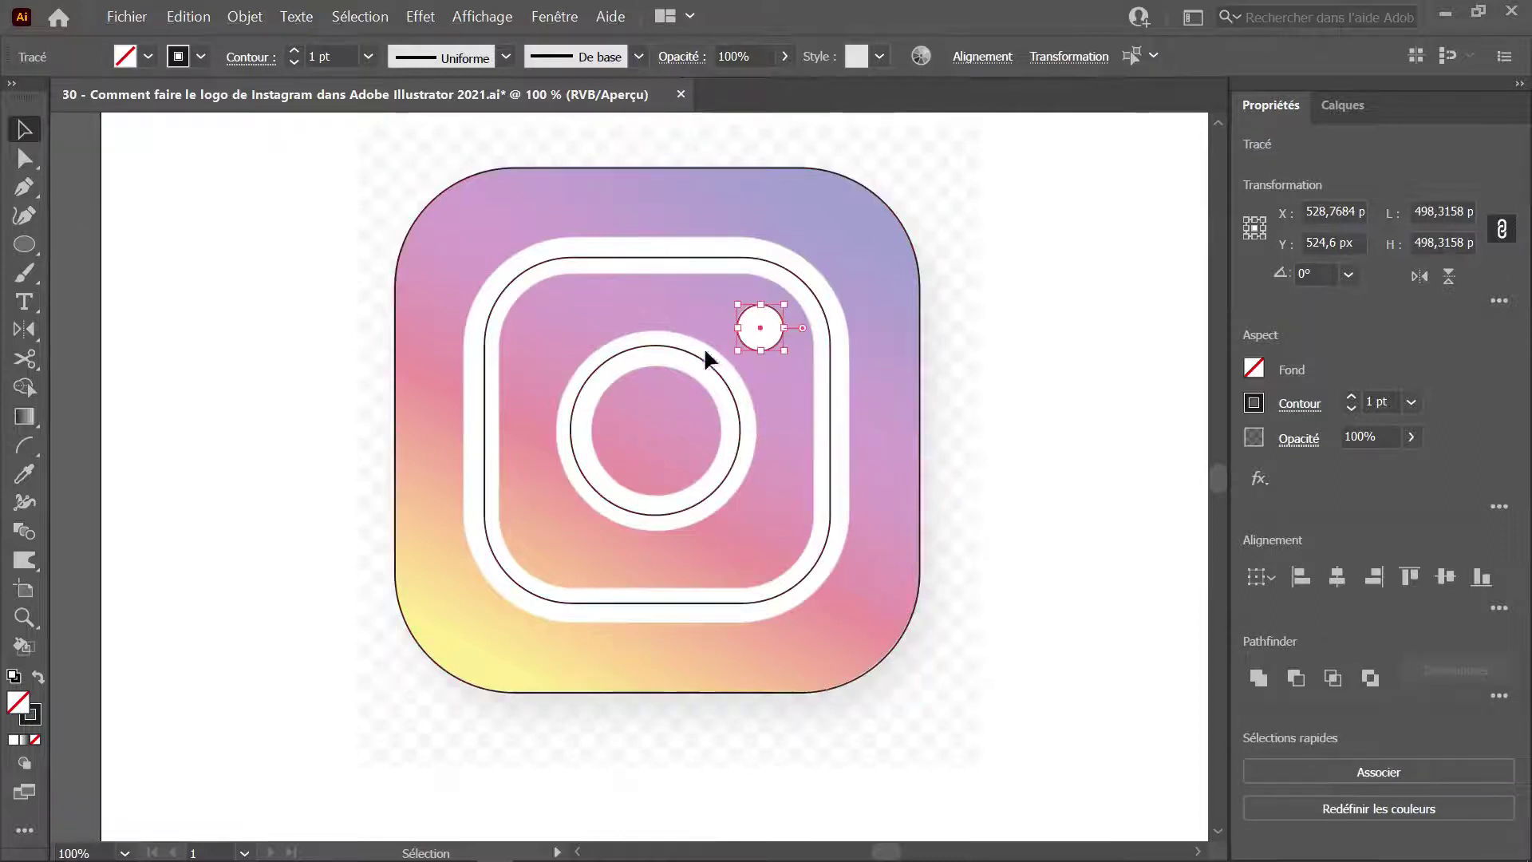
drag(1007, 229, 700, 495)
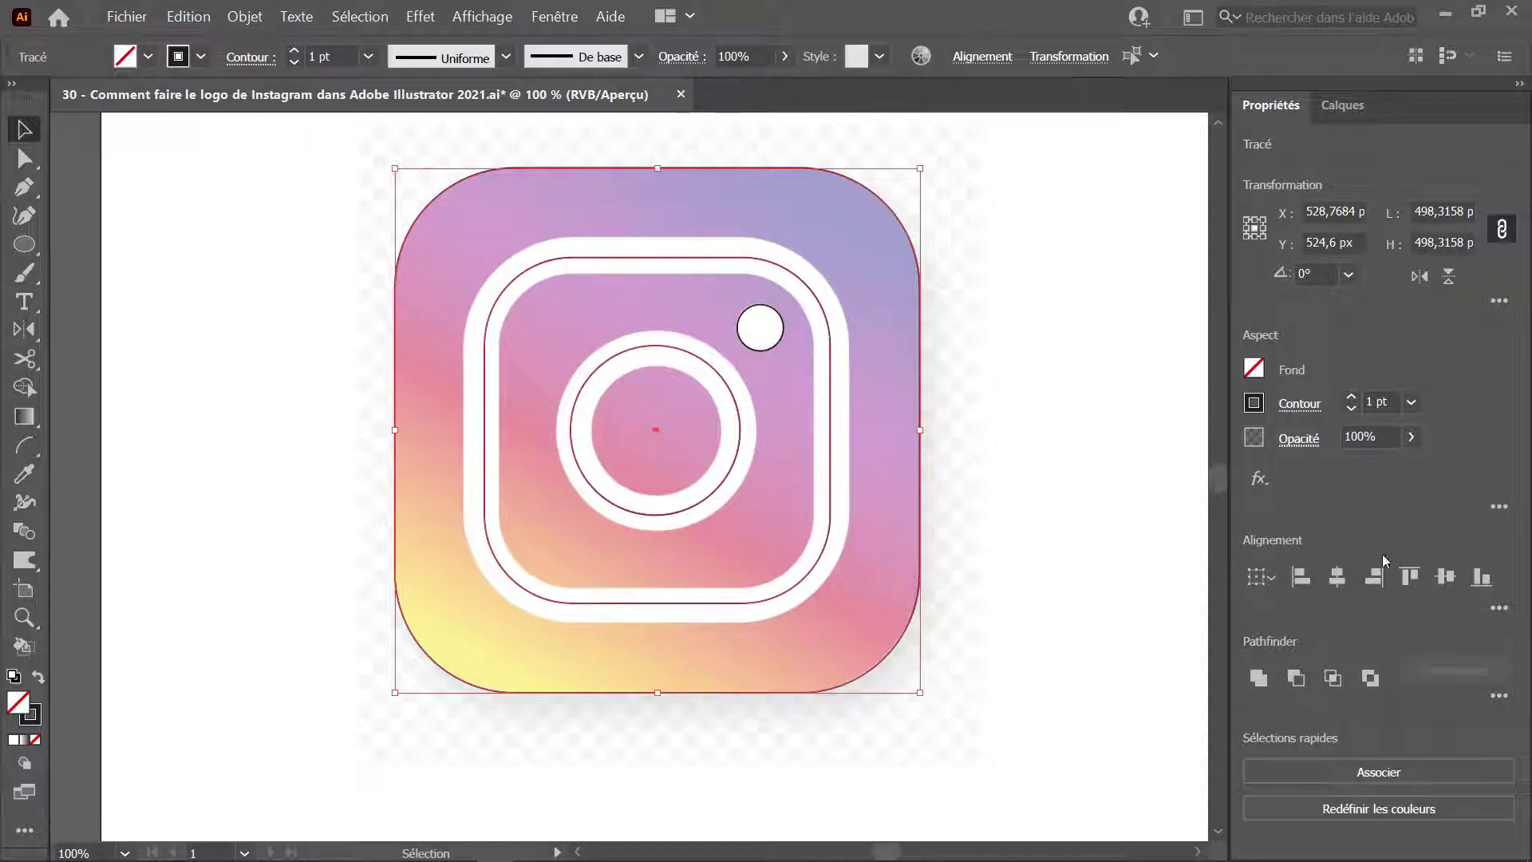
click(1340, 577)
click(1449, 582)
click(1065, 501)
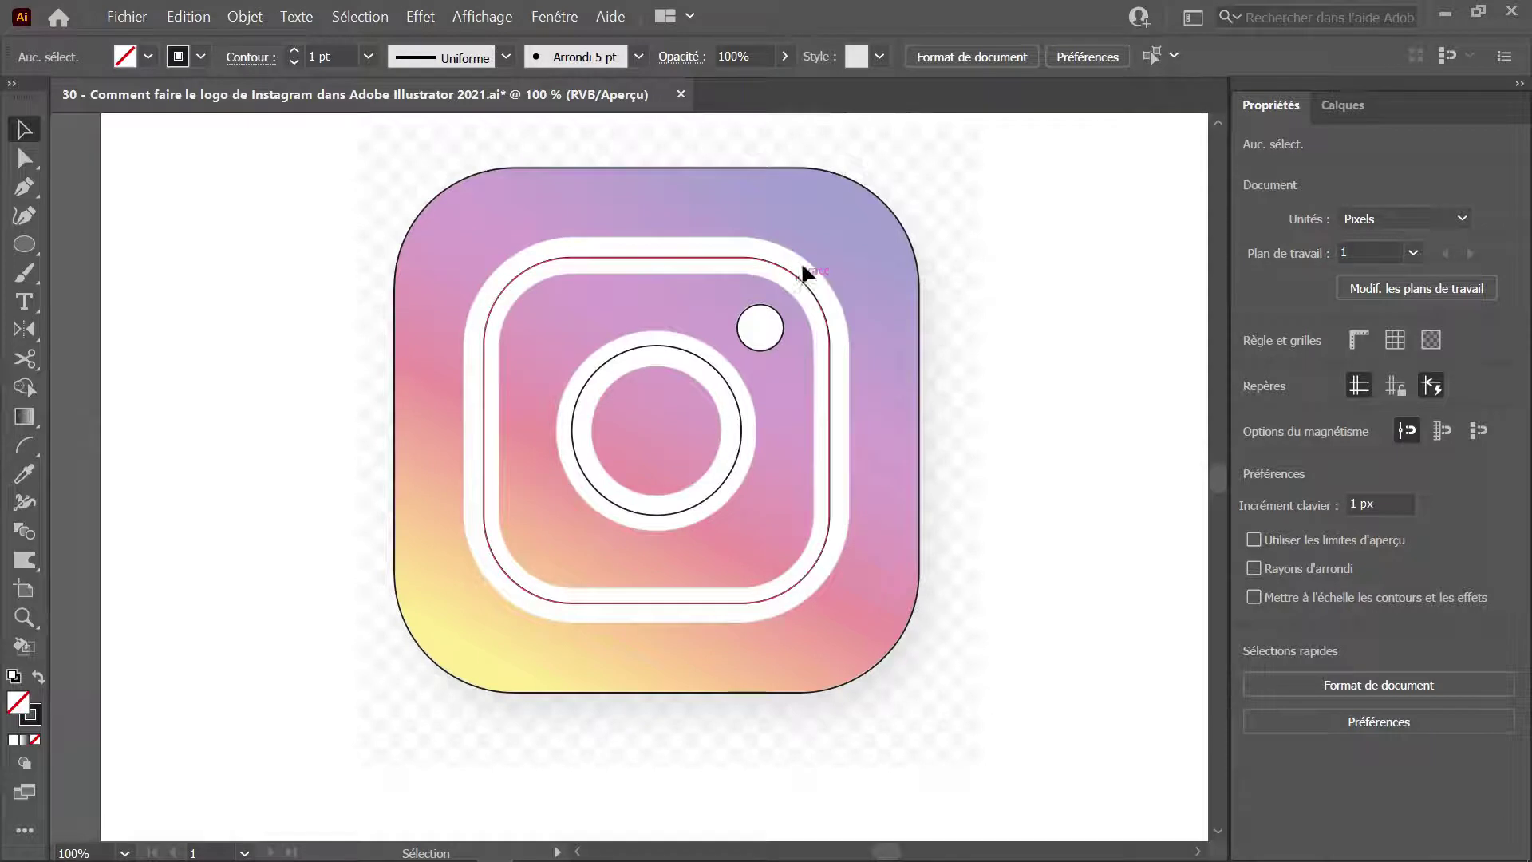
Swap the outer rounded square's stroke and fill, and apply the sample square's yellow-red-purple gradient to it with the Eyedropper
click(846, 174)
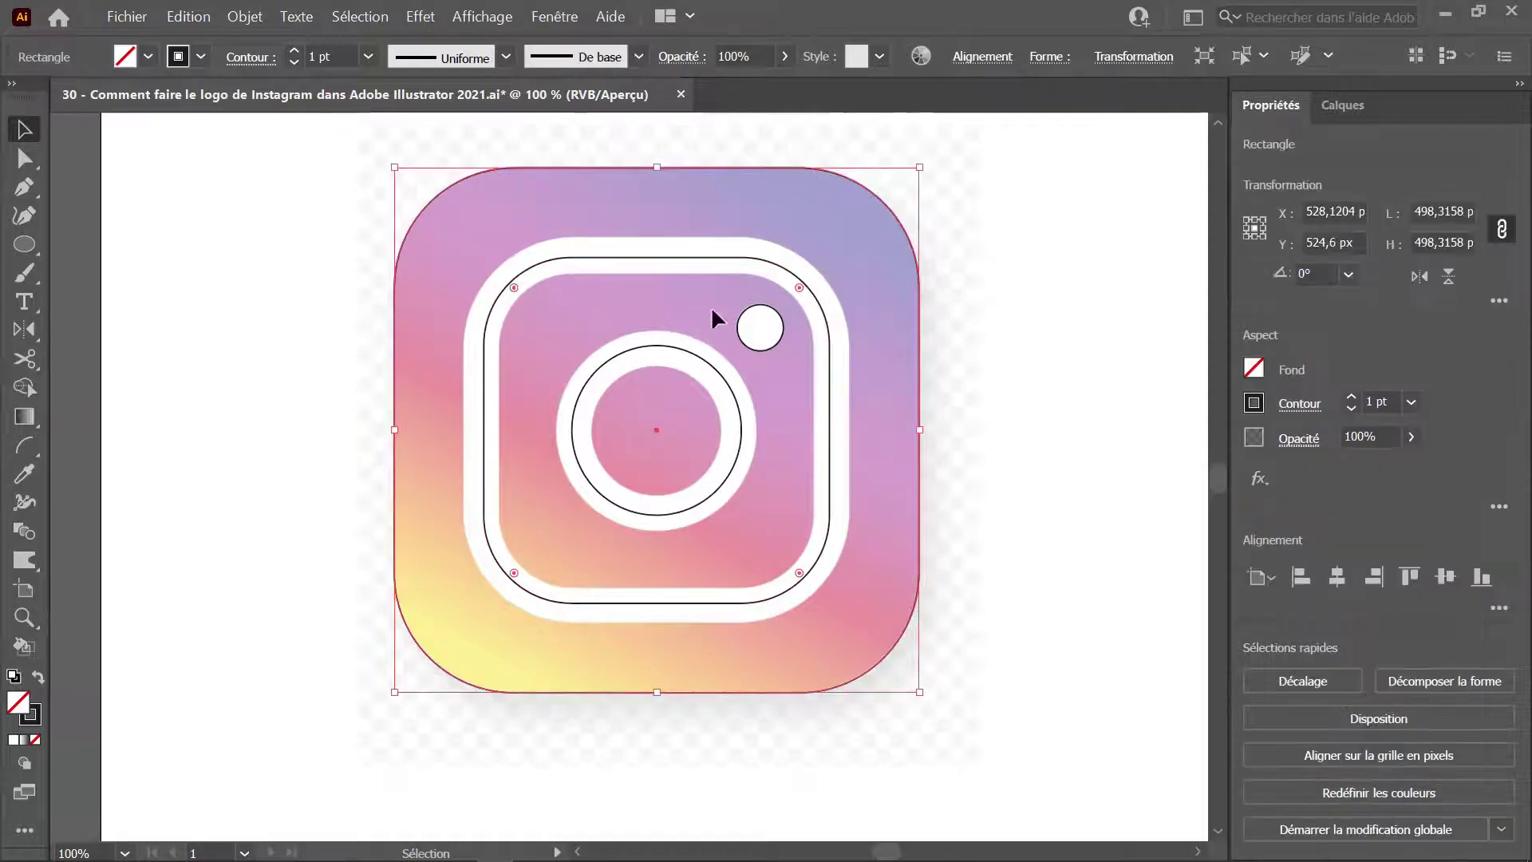
key(shift+x)
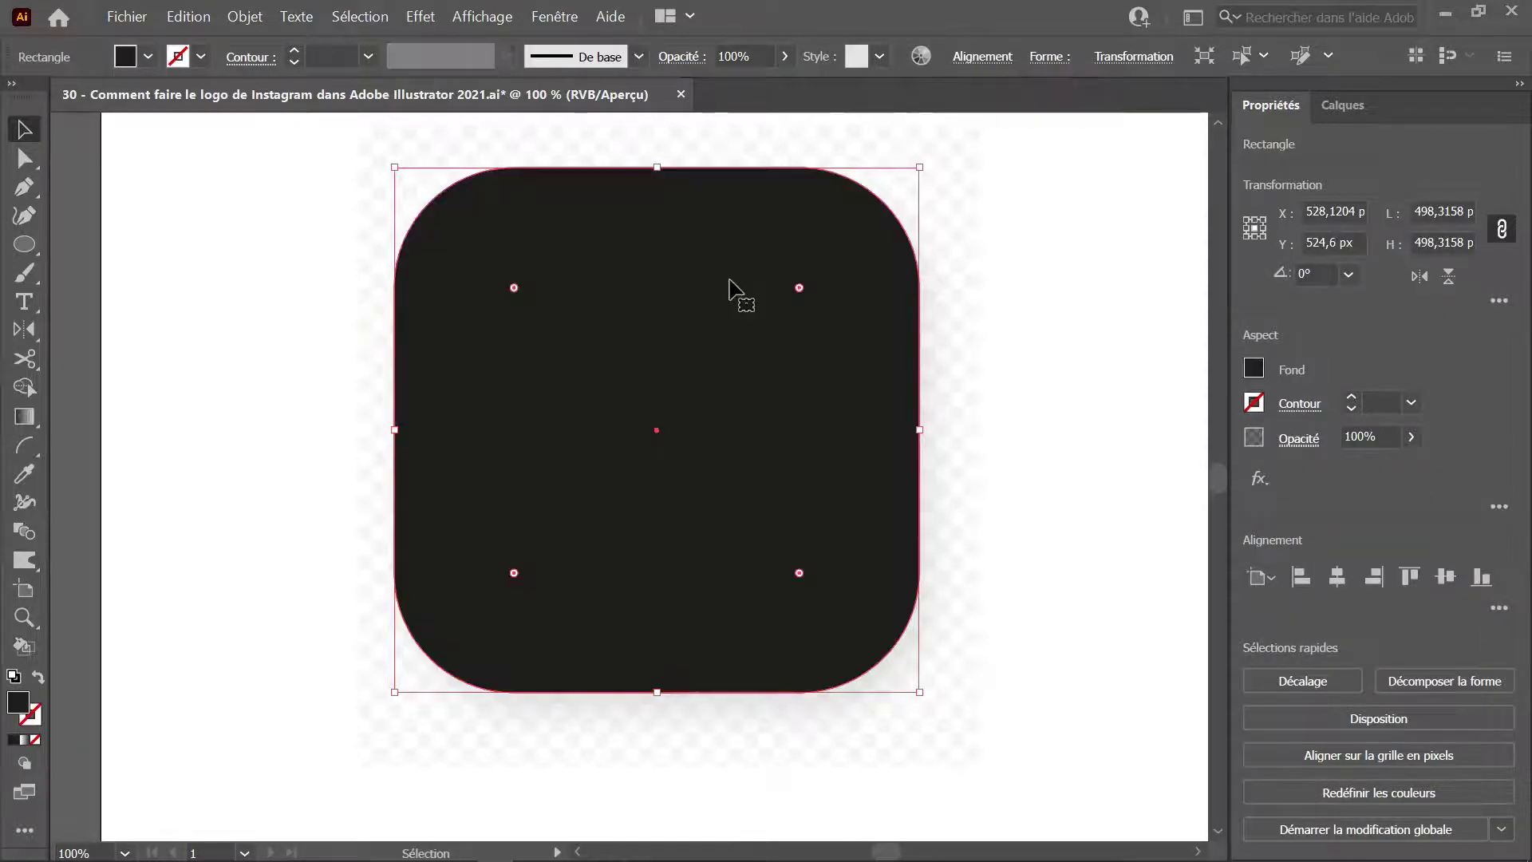
scroll(742, 308, down, 2)
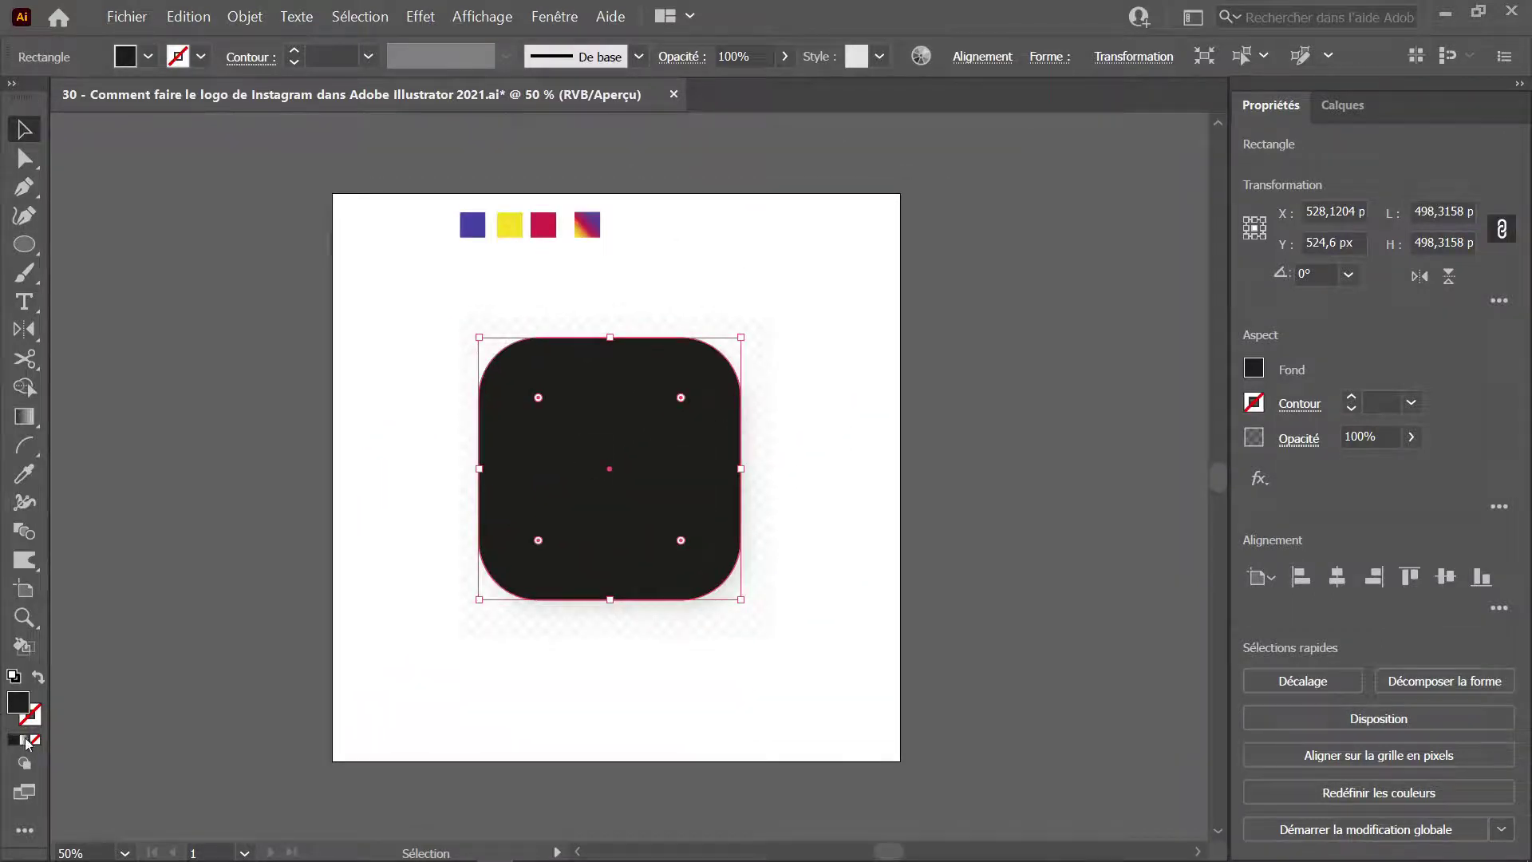
click(595, 220)
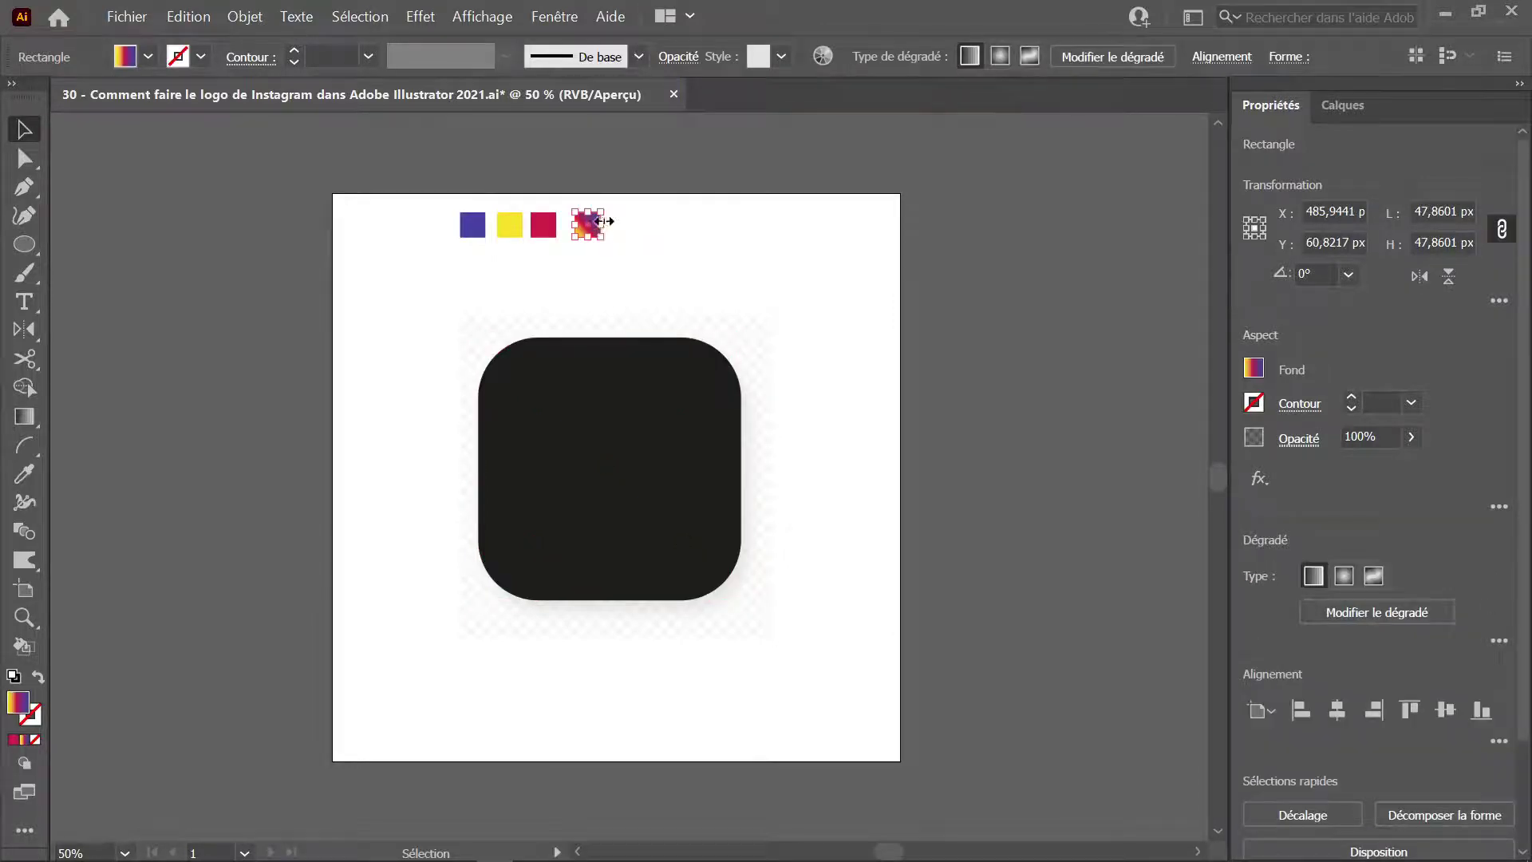
click(648, 467)
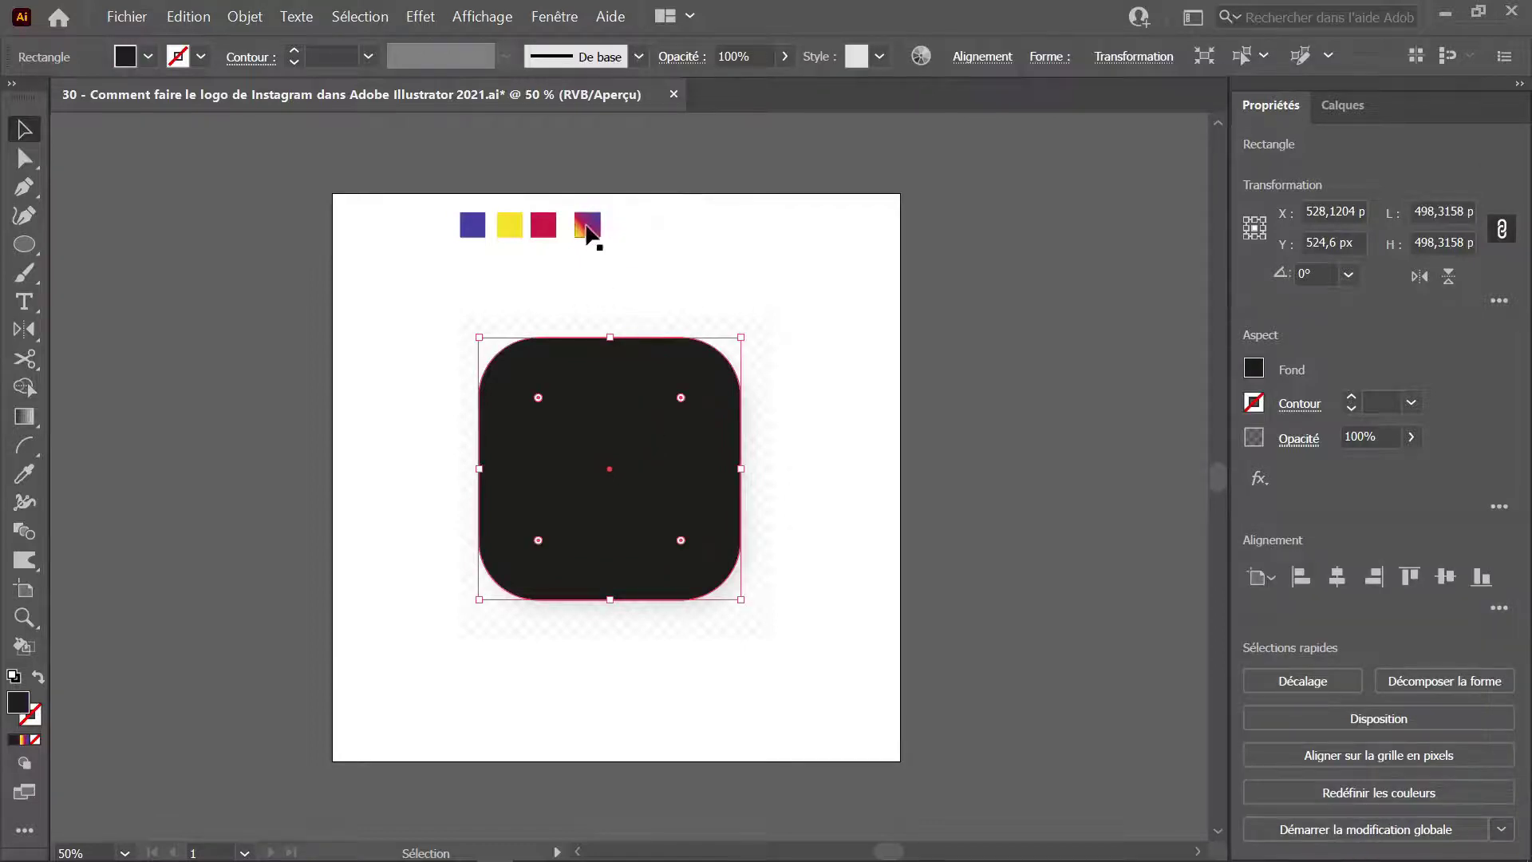
click(589, 227)
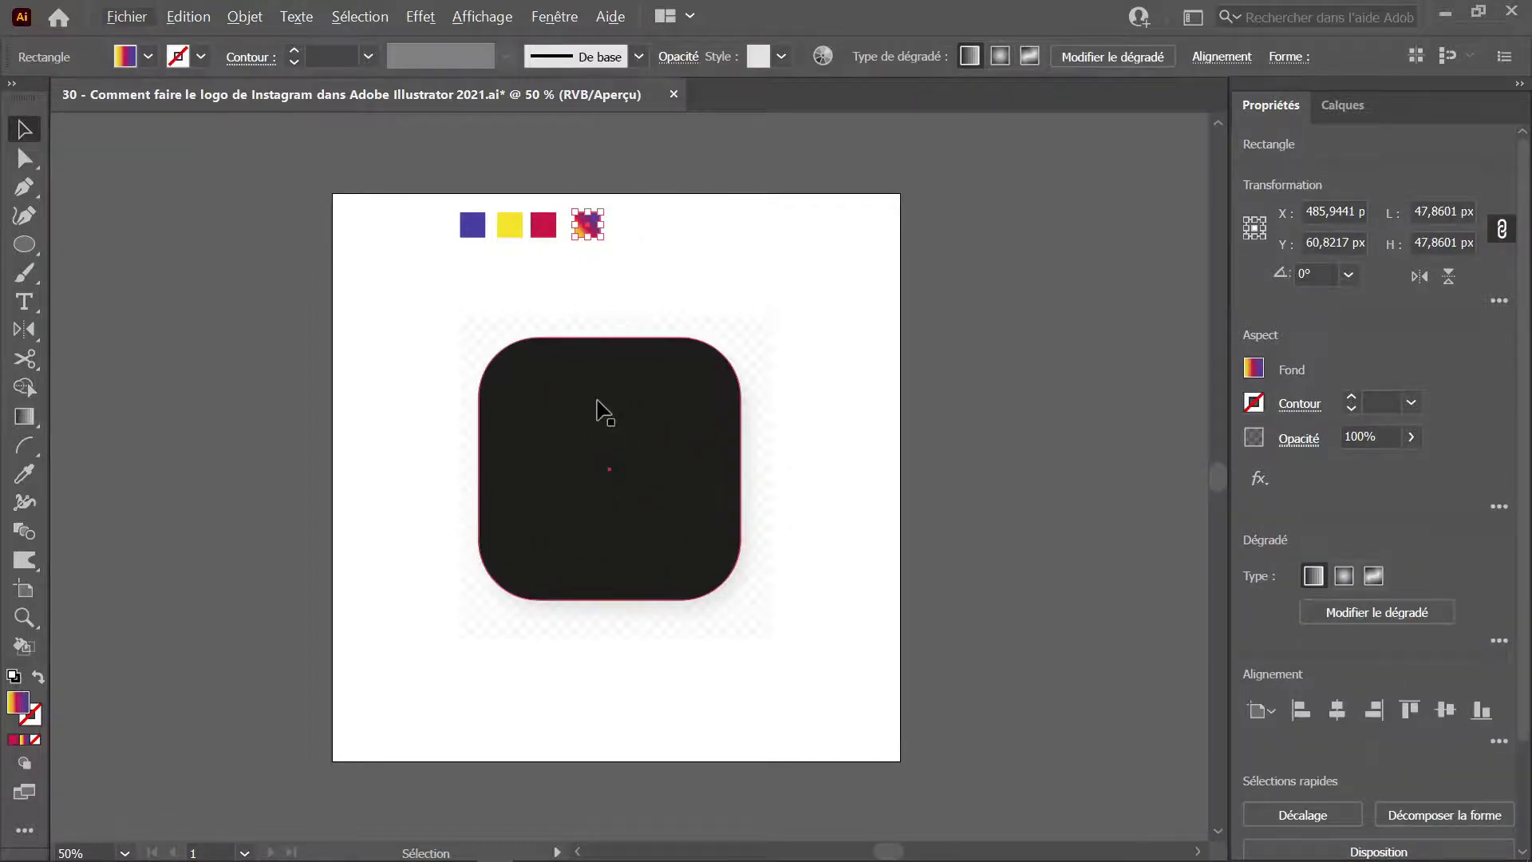
key(i)
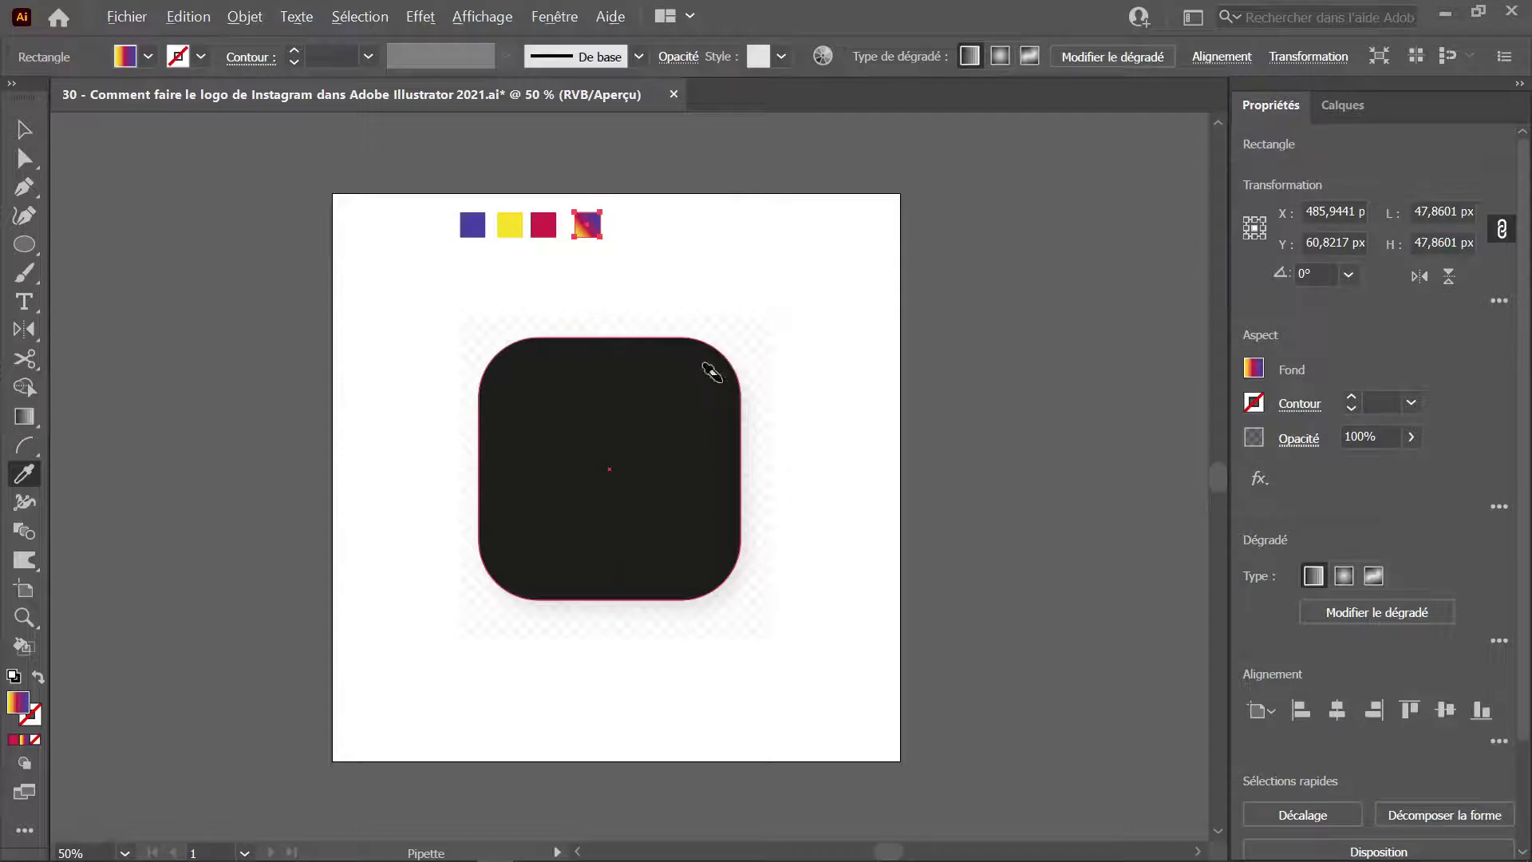
alt+click(710, 372)
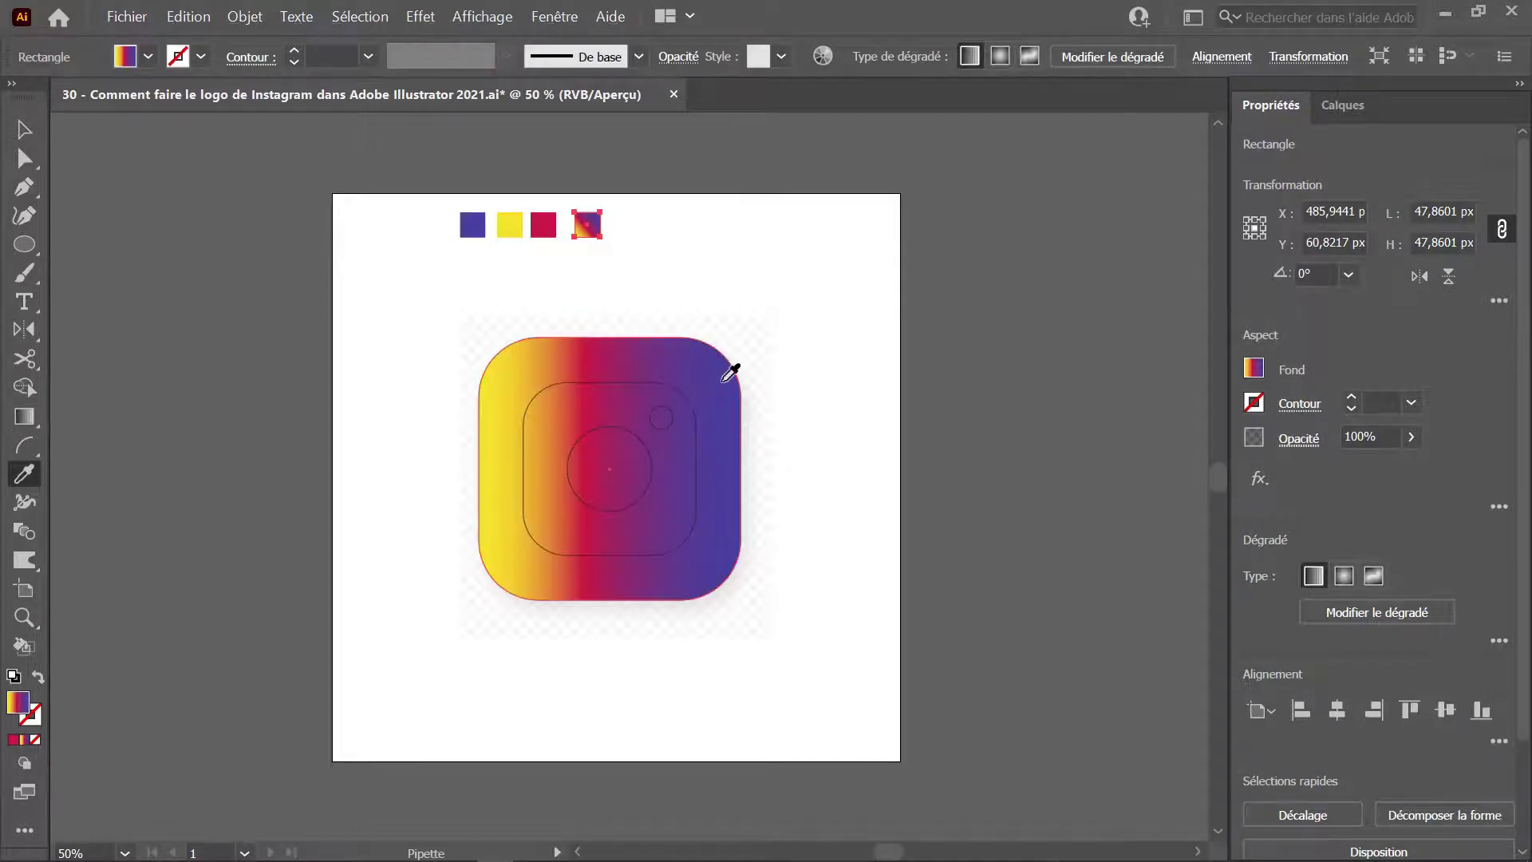
key(v)
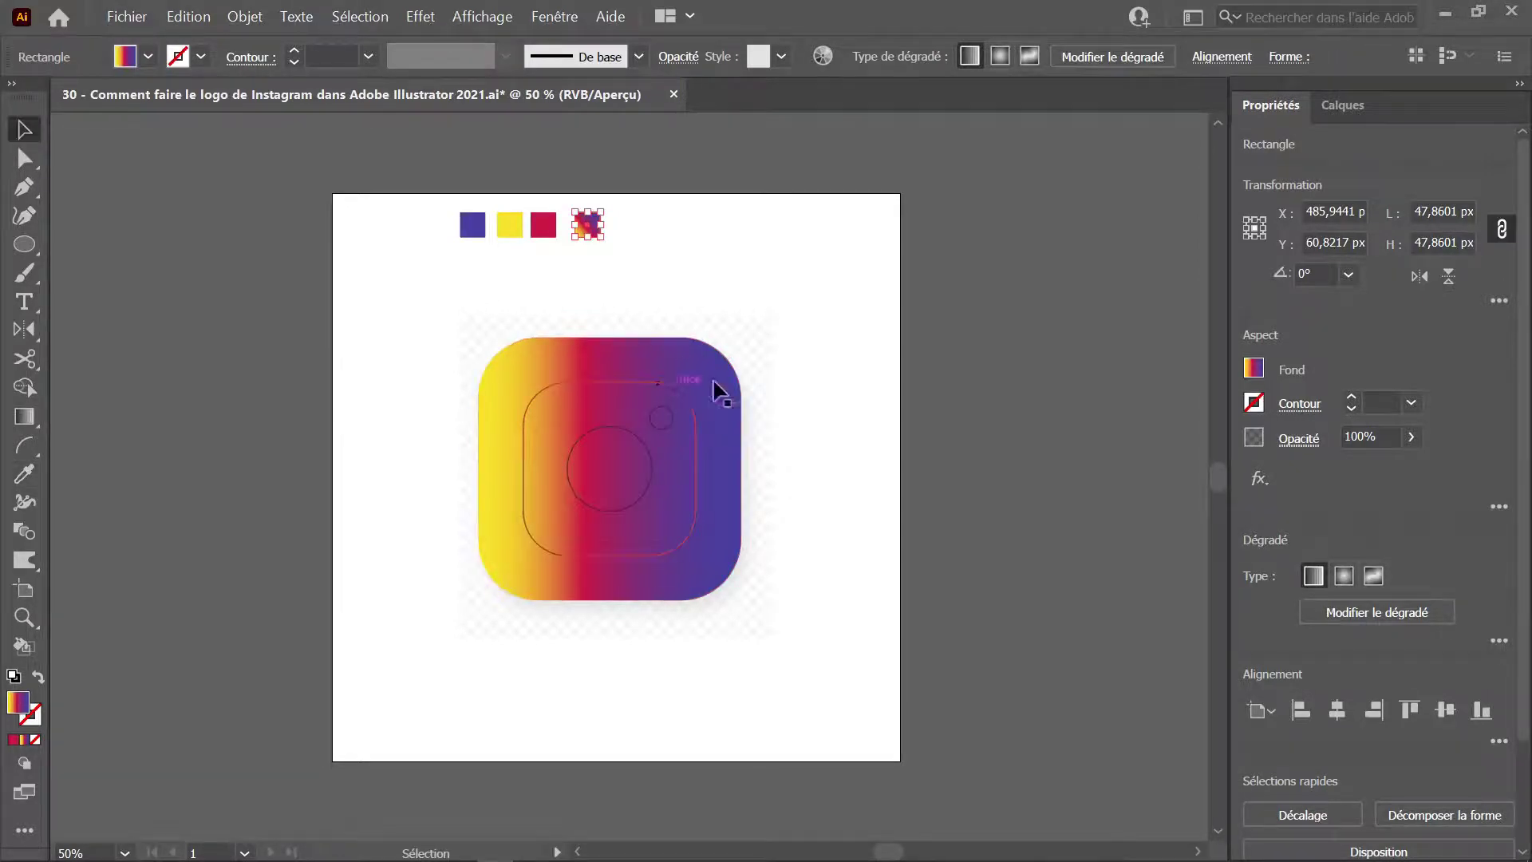
Set the outer rounded square's linear gradient angle to 40°
click(735, 425)
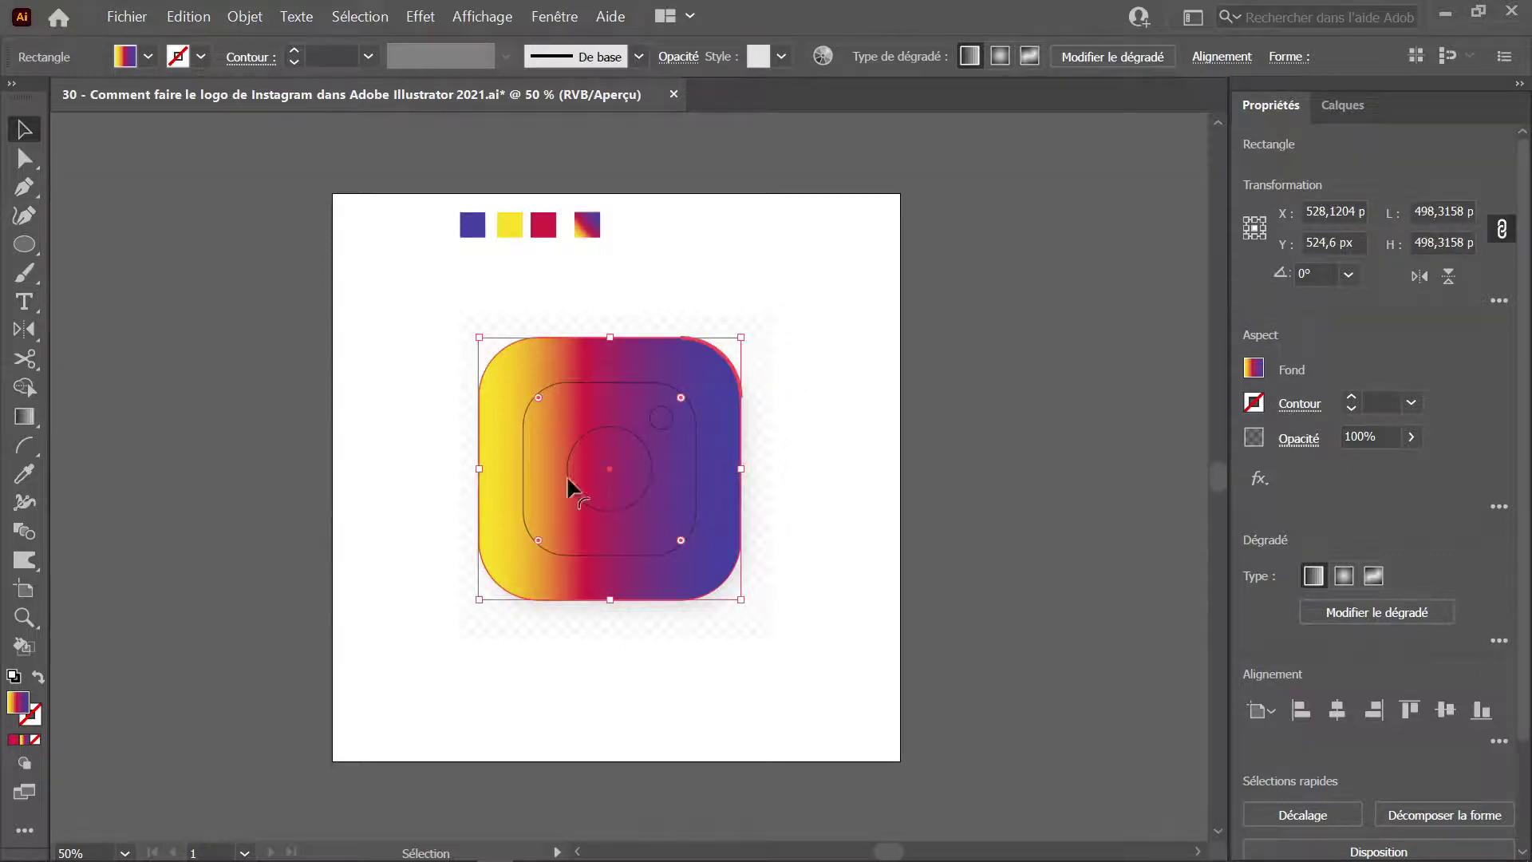
click(25, 741)
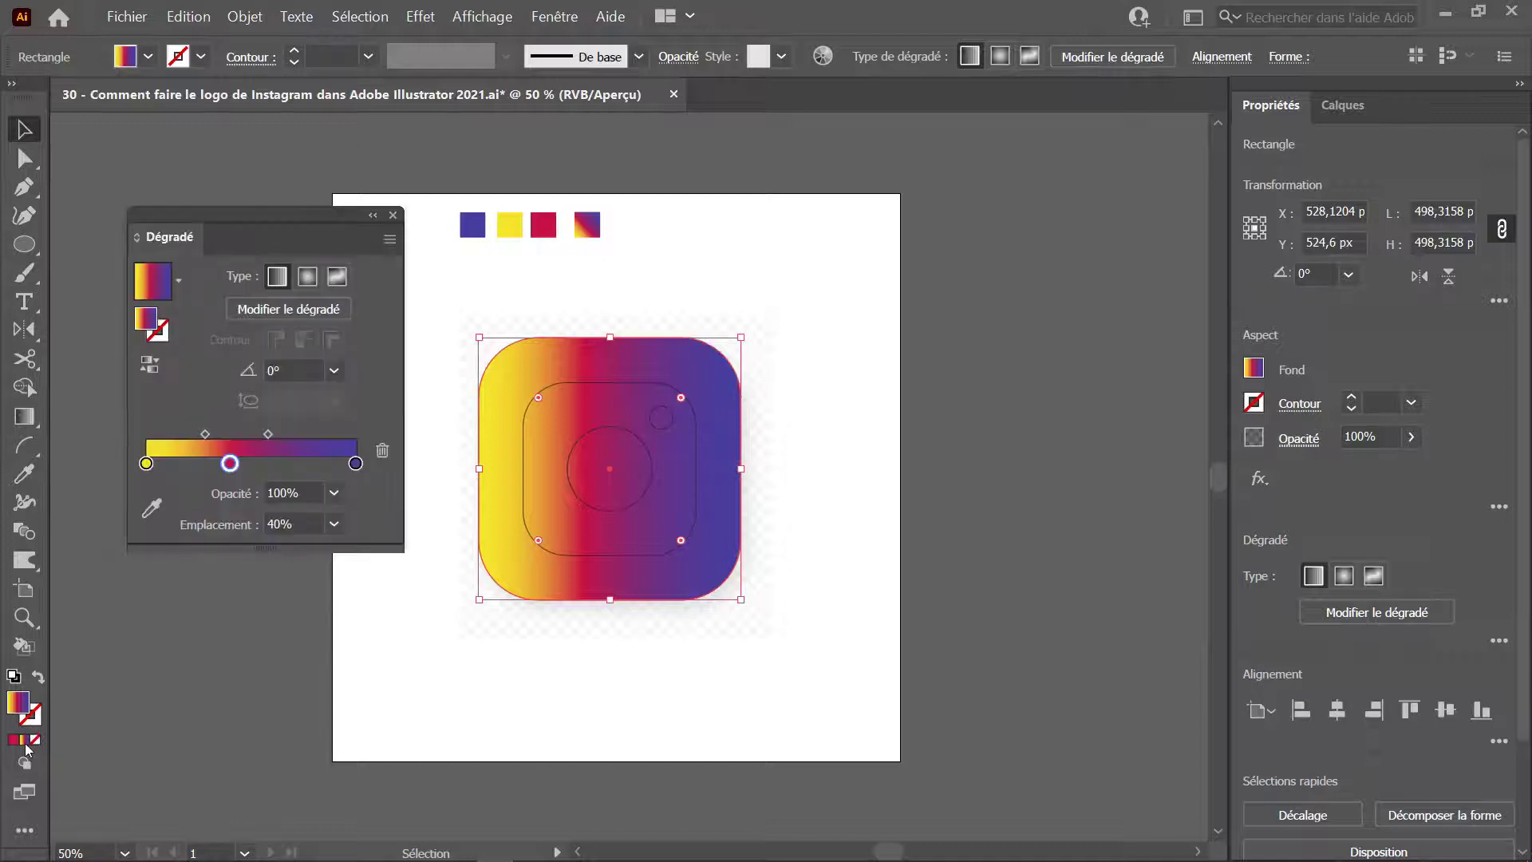
drag(313, 207, 1108, 119)
click(1114, 281)
text(40)
key(Return)
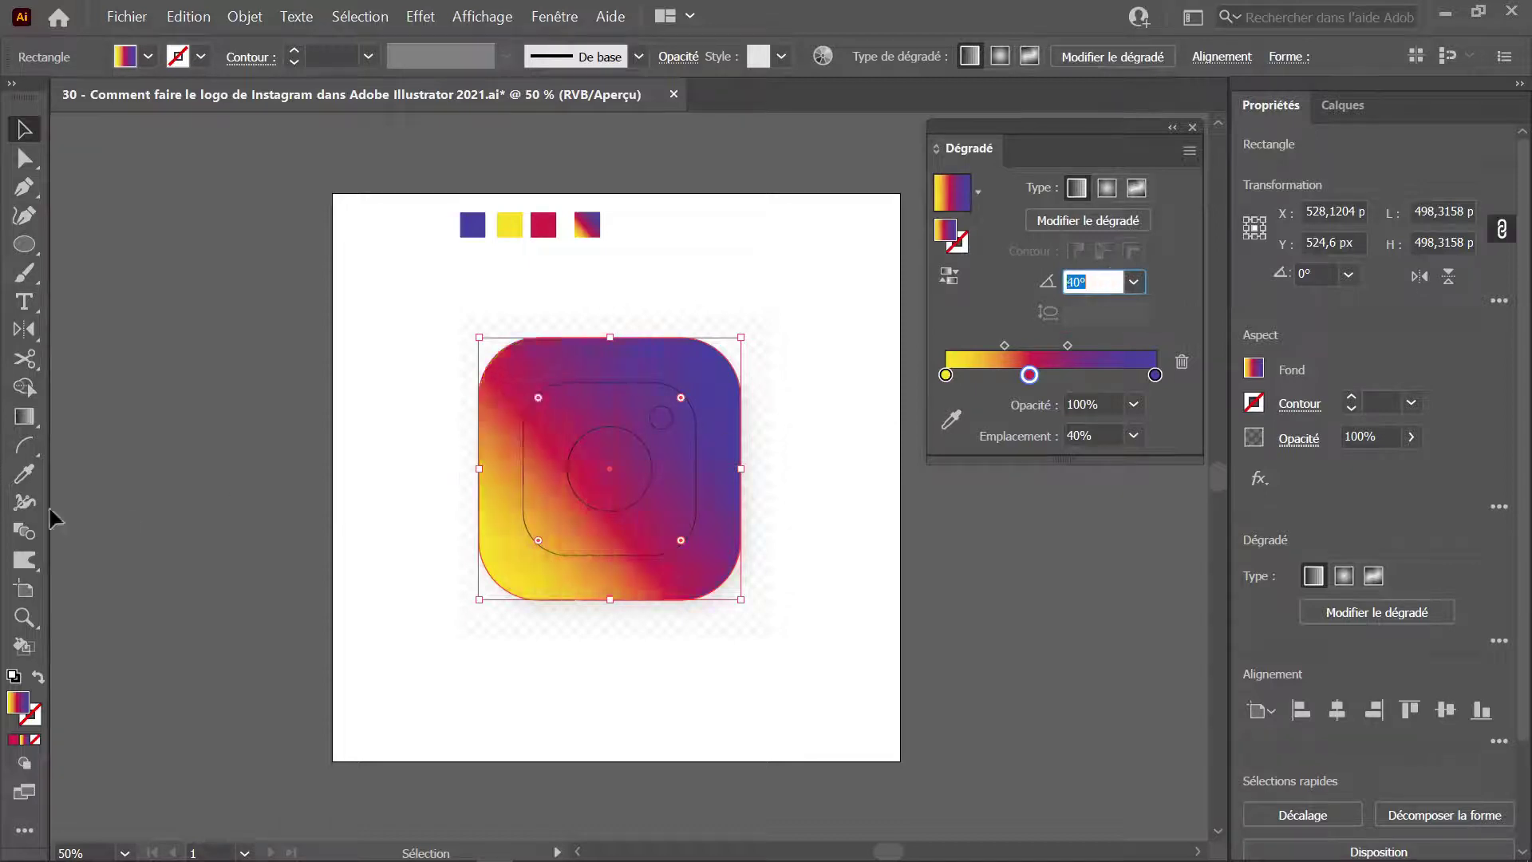
Try lower and higher angles for the outer square's gradient with the Gradient tool active, returning it to 40°
click(24, 416)
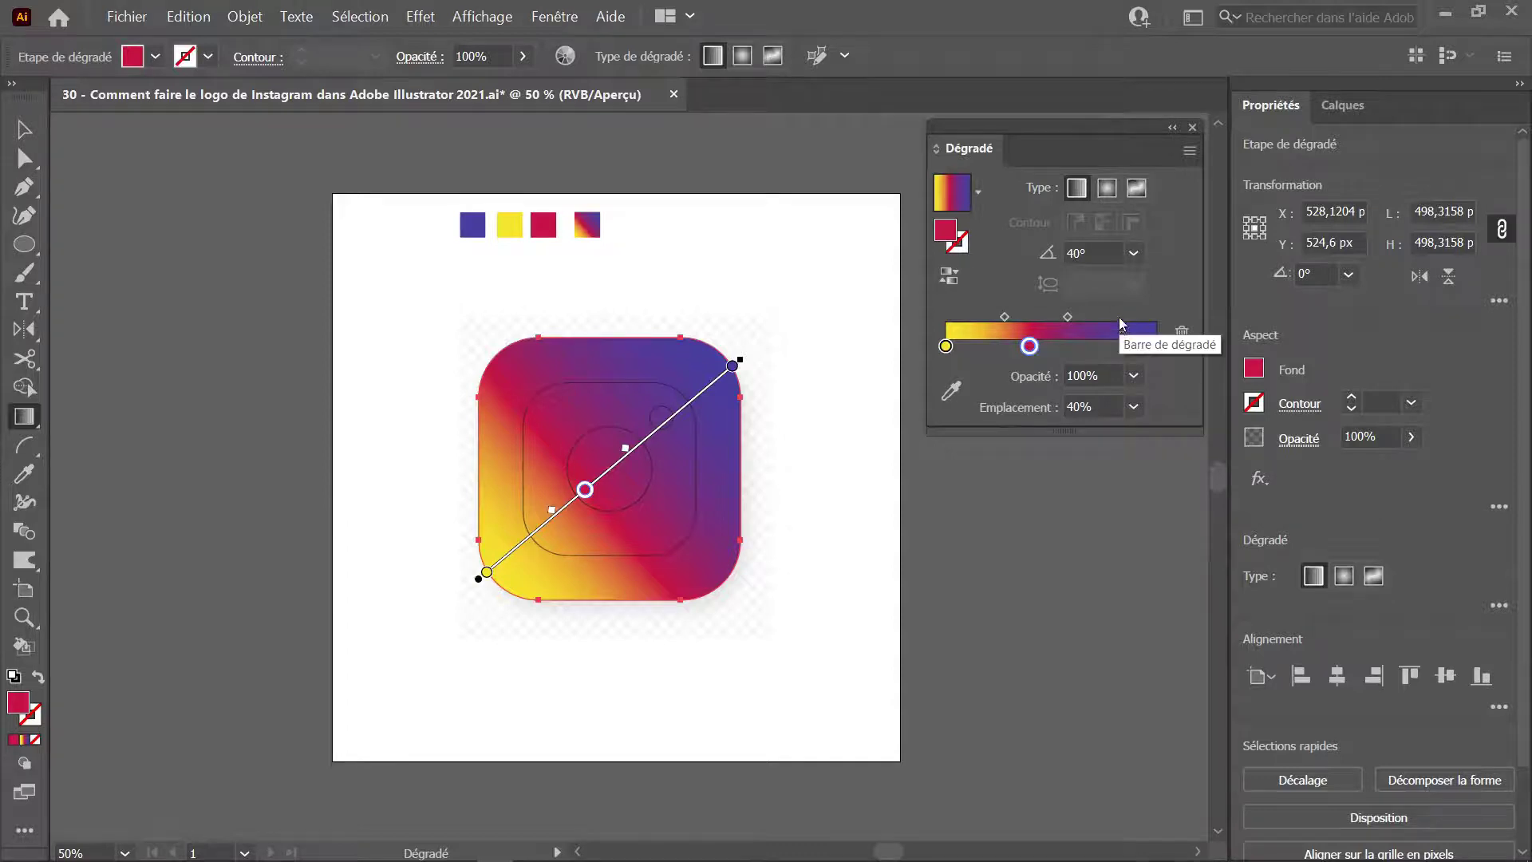
click(1107, 245)
key(shift+Down)
key(shift+Down)
key(shift+Up)
key(shift+Up)
key(shift+Up)
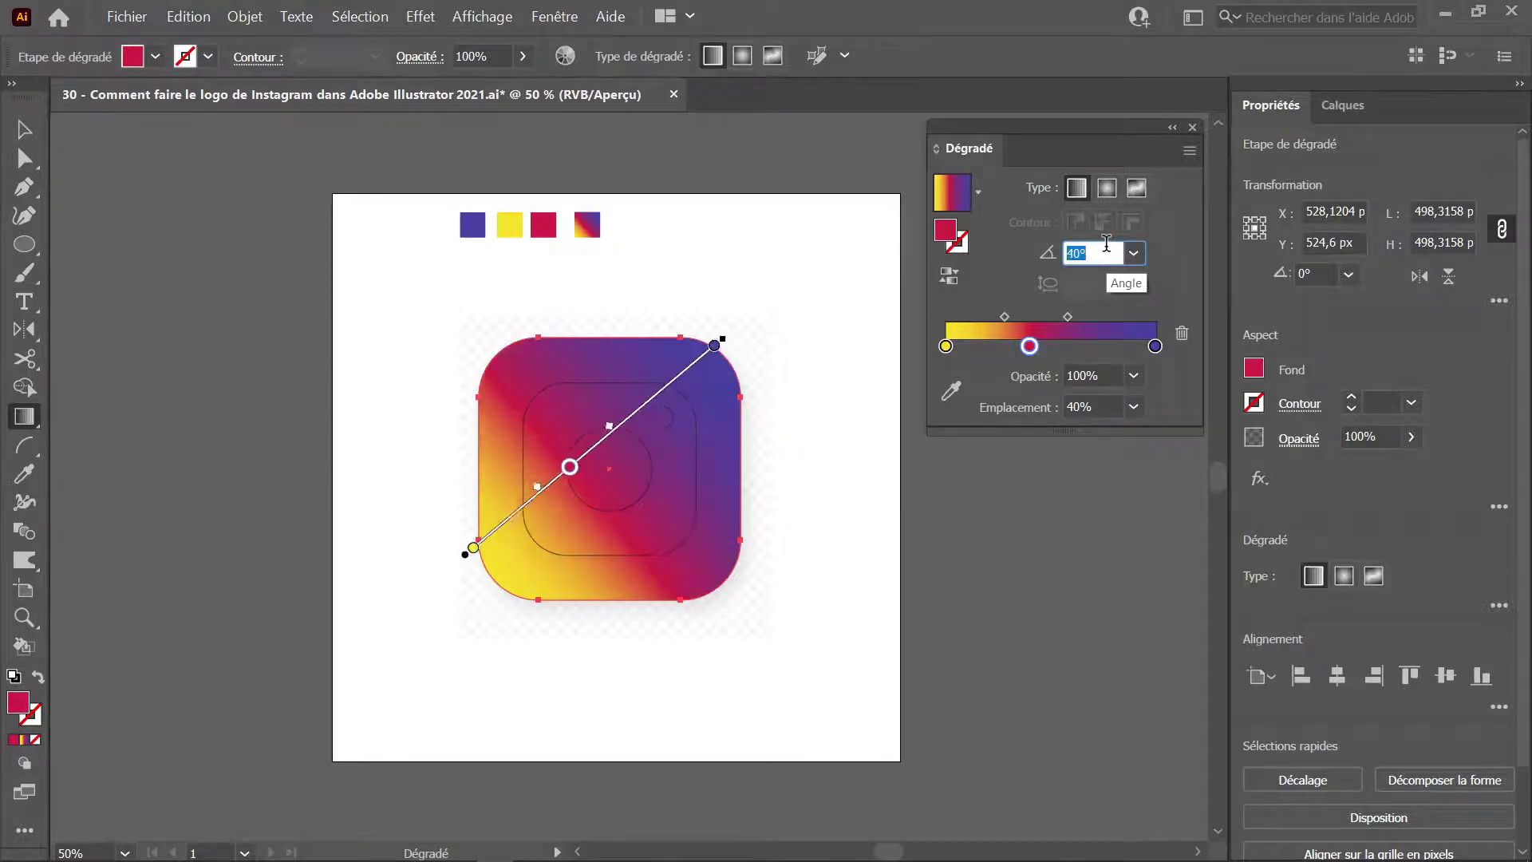
key(shift+Down)
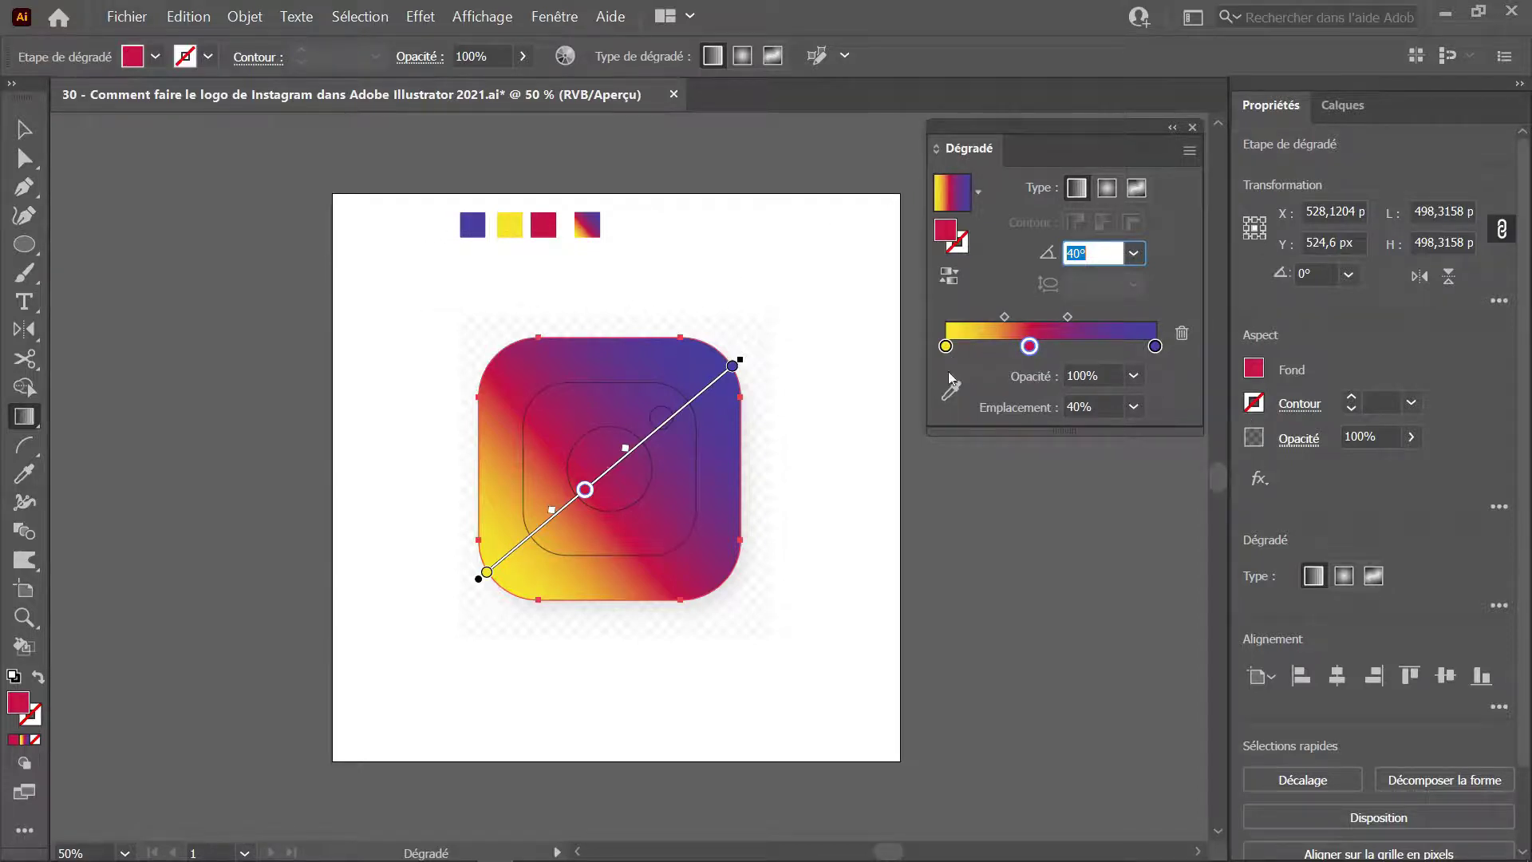
Check the positions of the gradient's red stop and its two midpoints, and deselect the outer square
click(1033, 352)
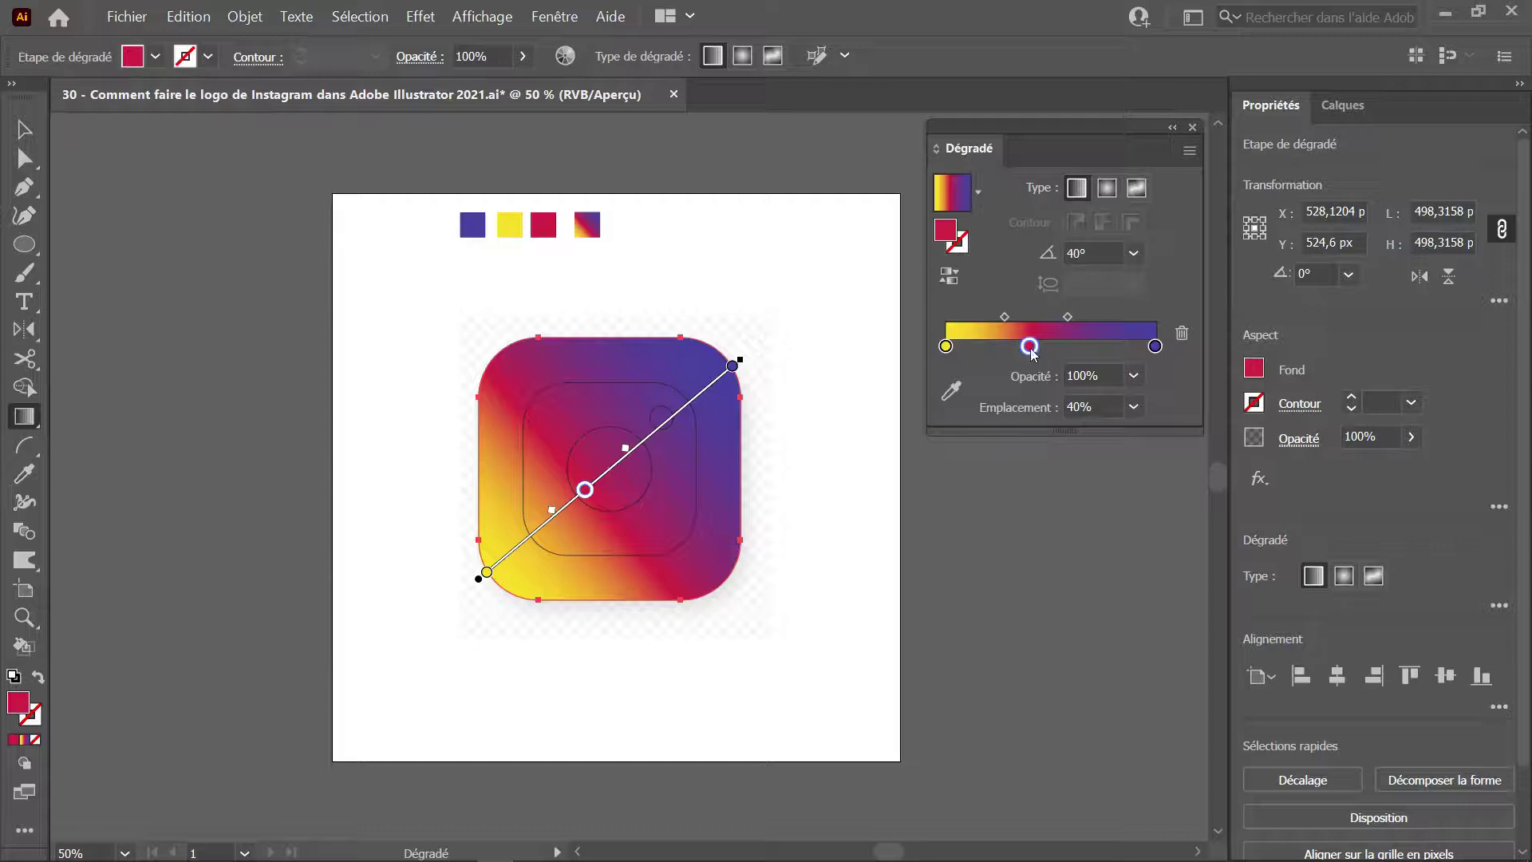
click(1068, 317)
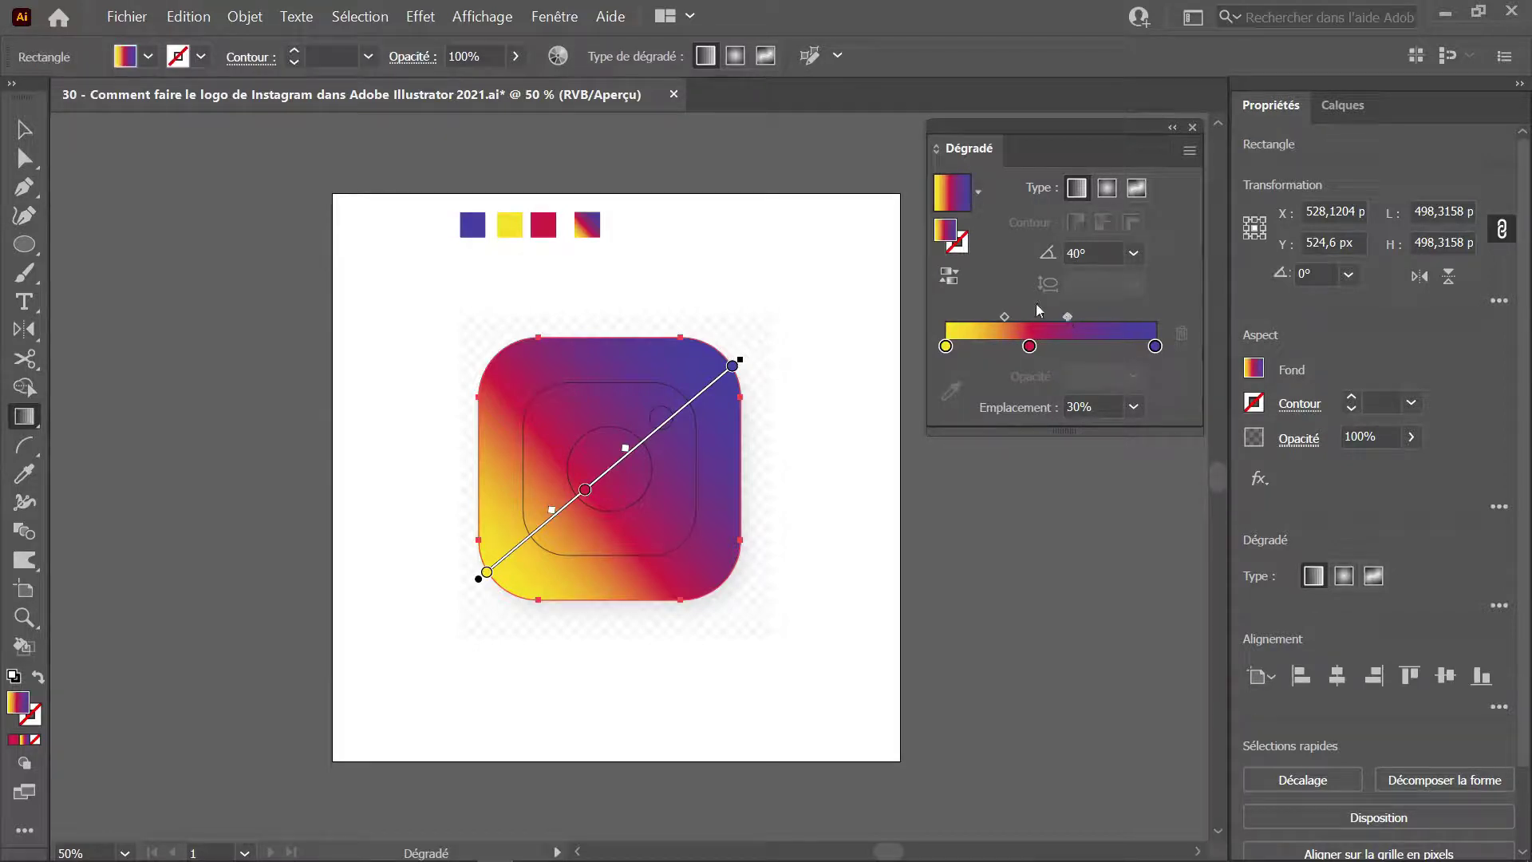
click(1004, 319)
click(24, 130)
click(690, 653)
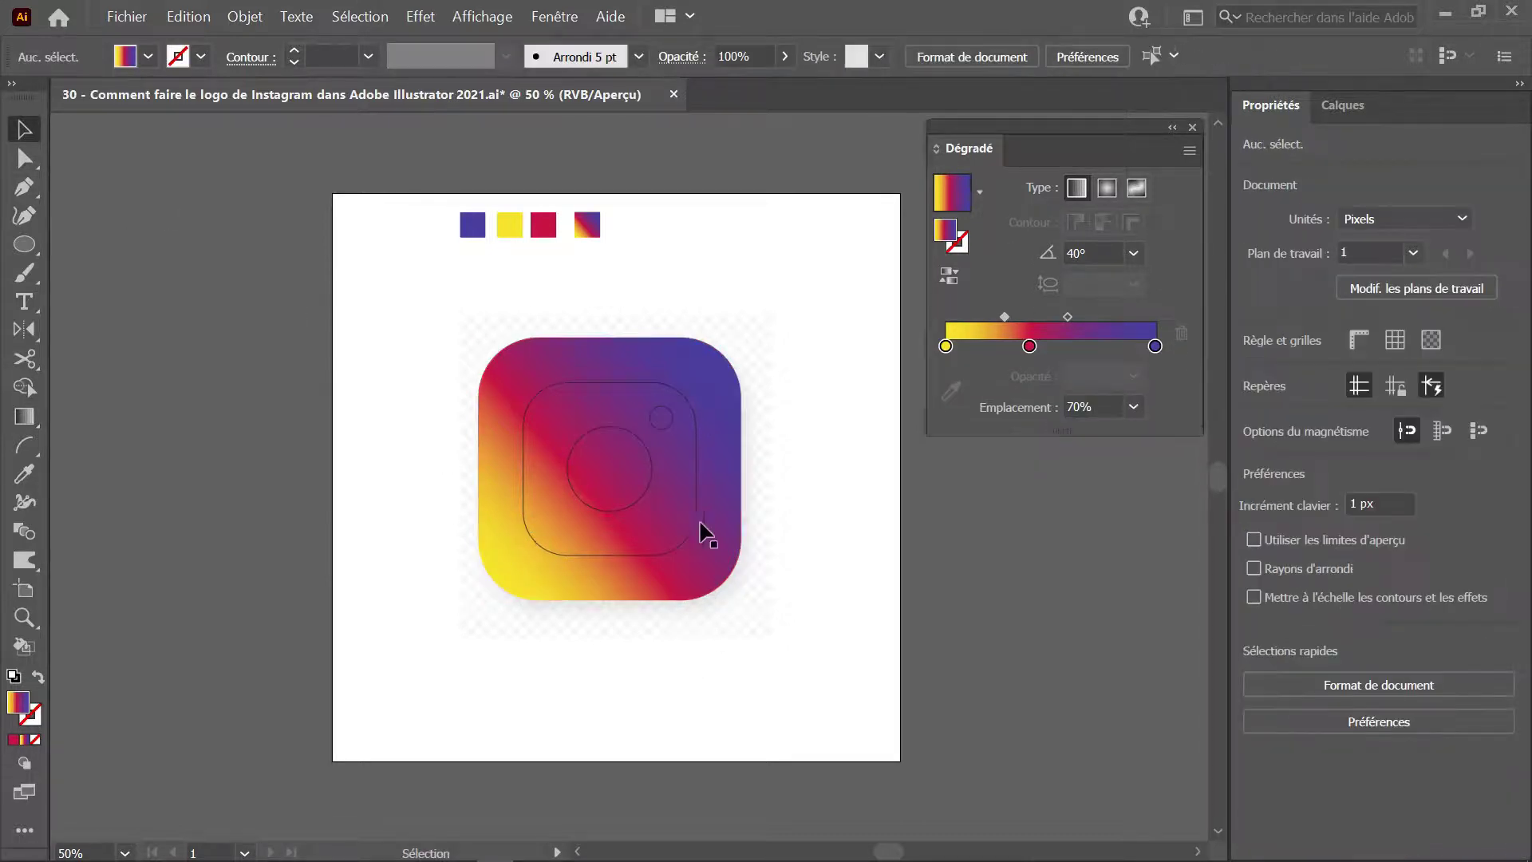
Give the inner rounded-square frame a white 20 pt stroke
scroll(700, 506, up, 2)
drag(701, 506, 699, 484)
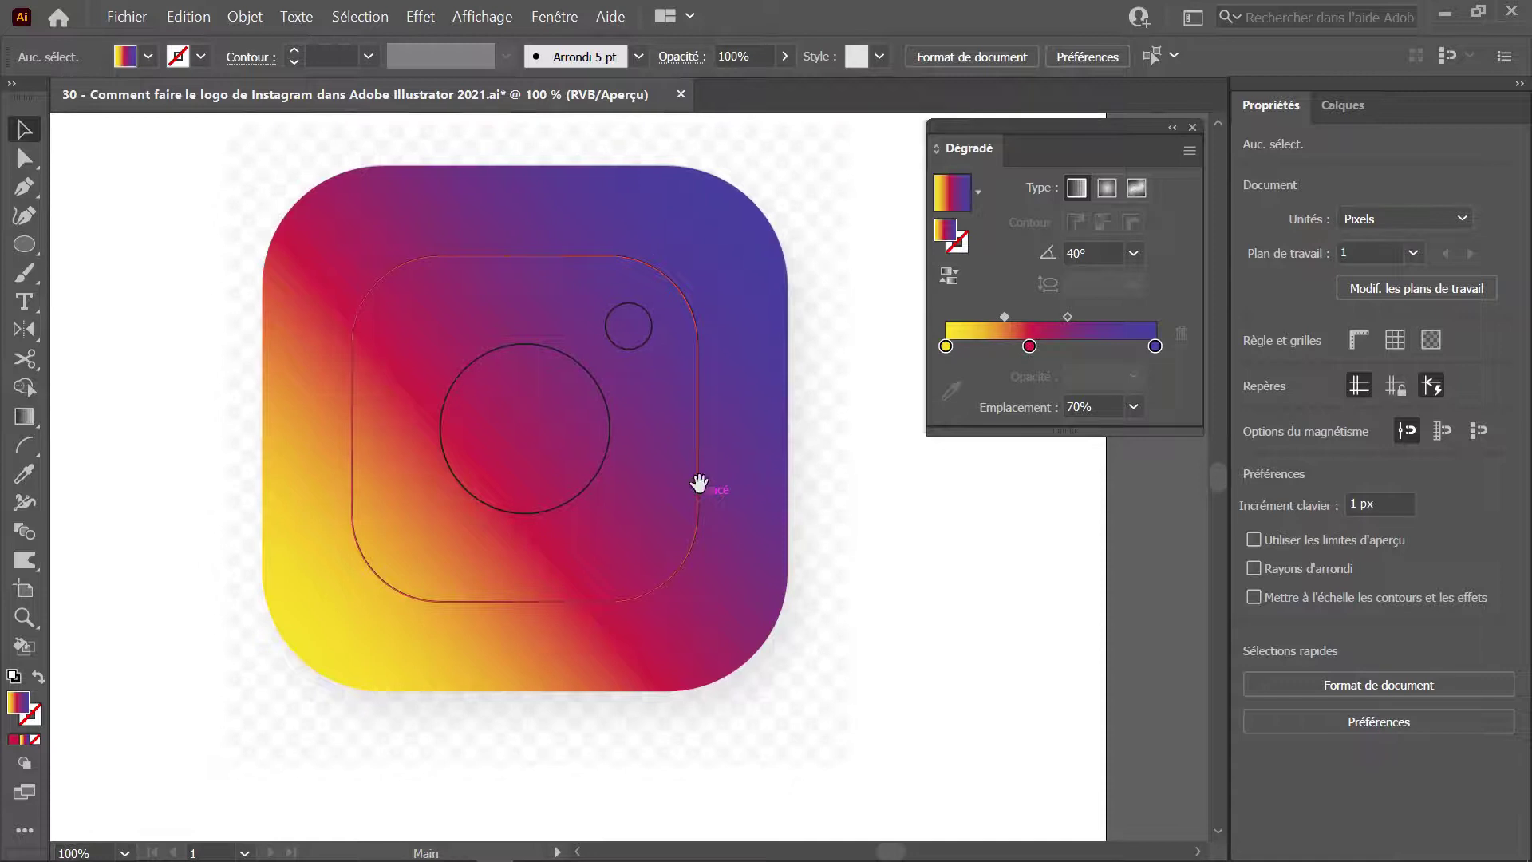
click(638, 268)
click(639, 268)
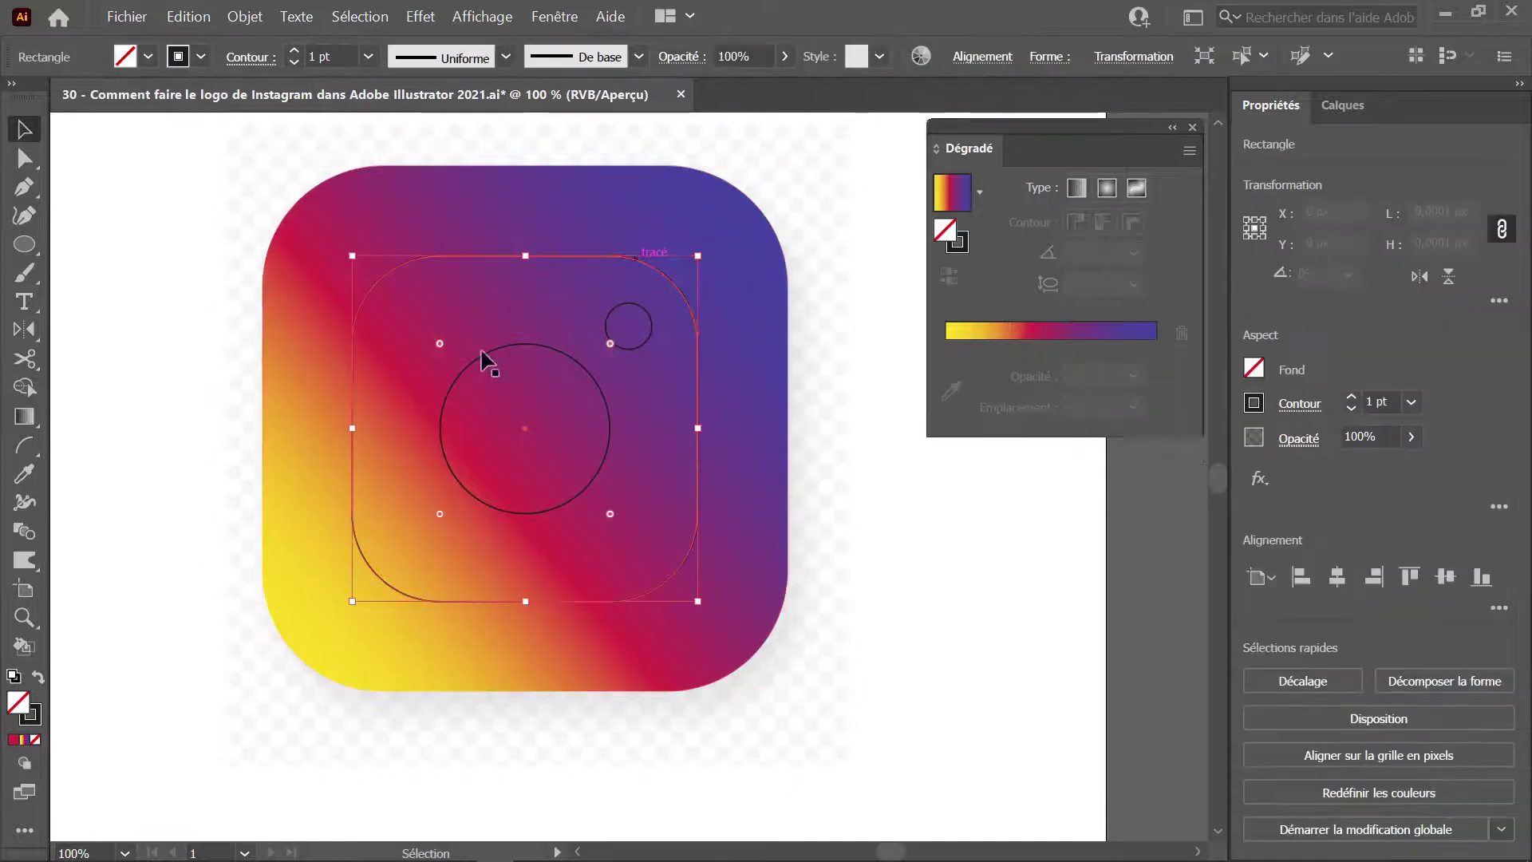
shift+click(294, 51)
shift+click(295, 51)
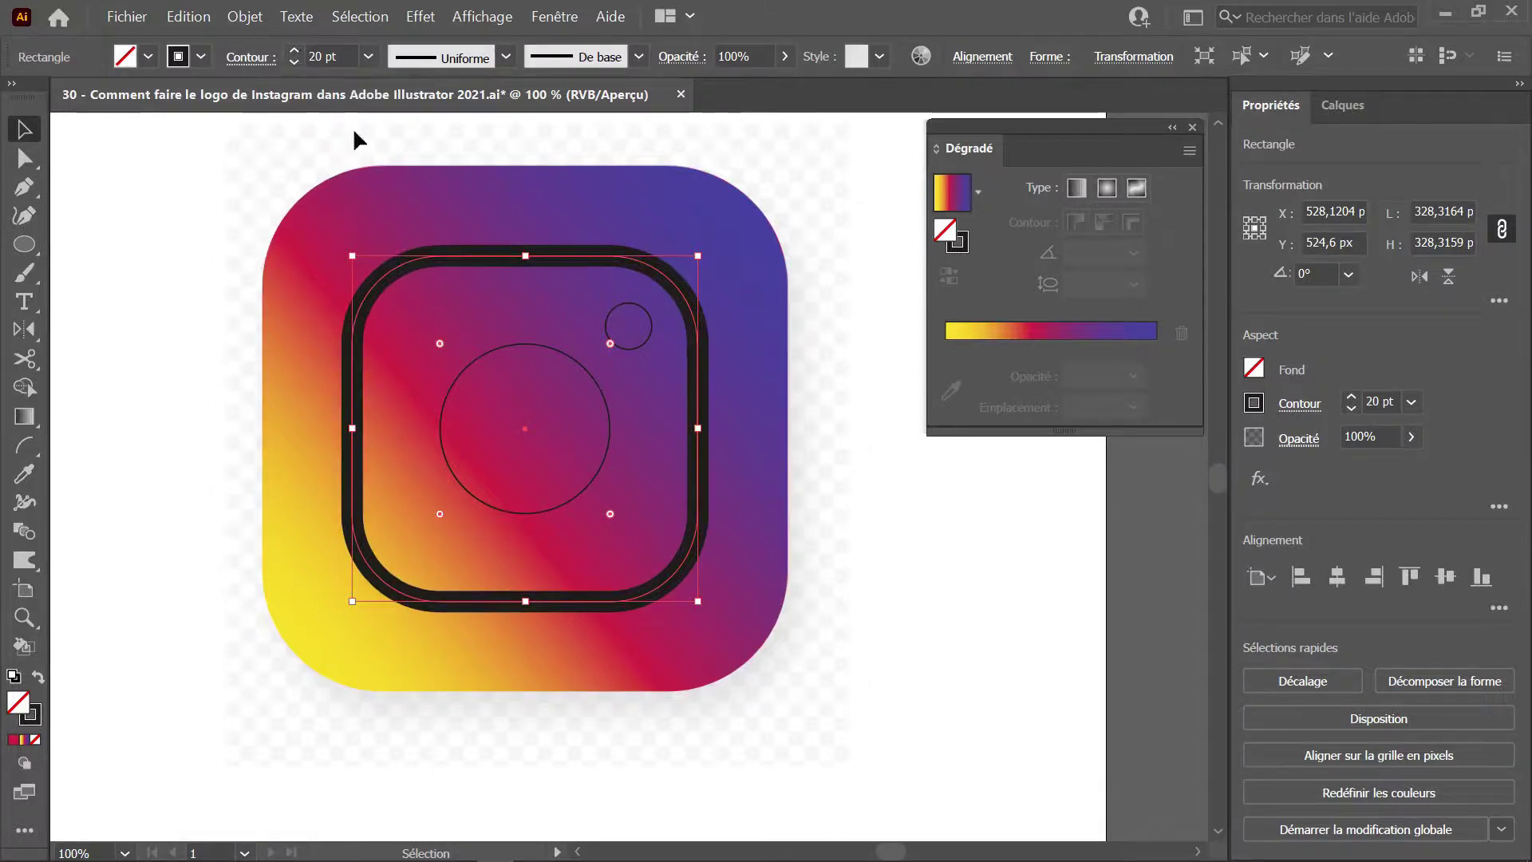
click(200, 57)
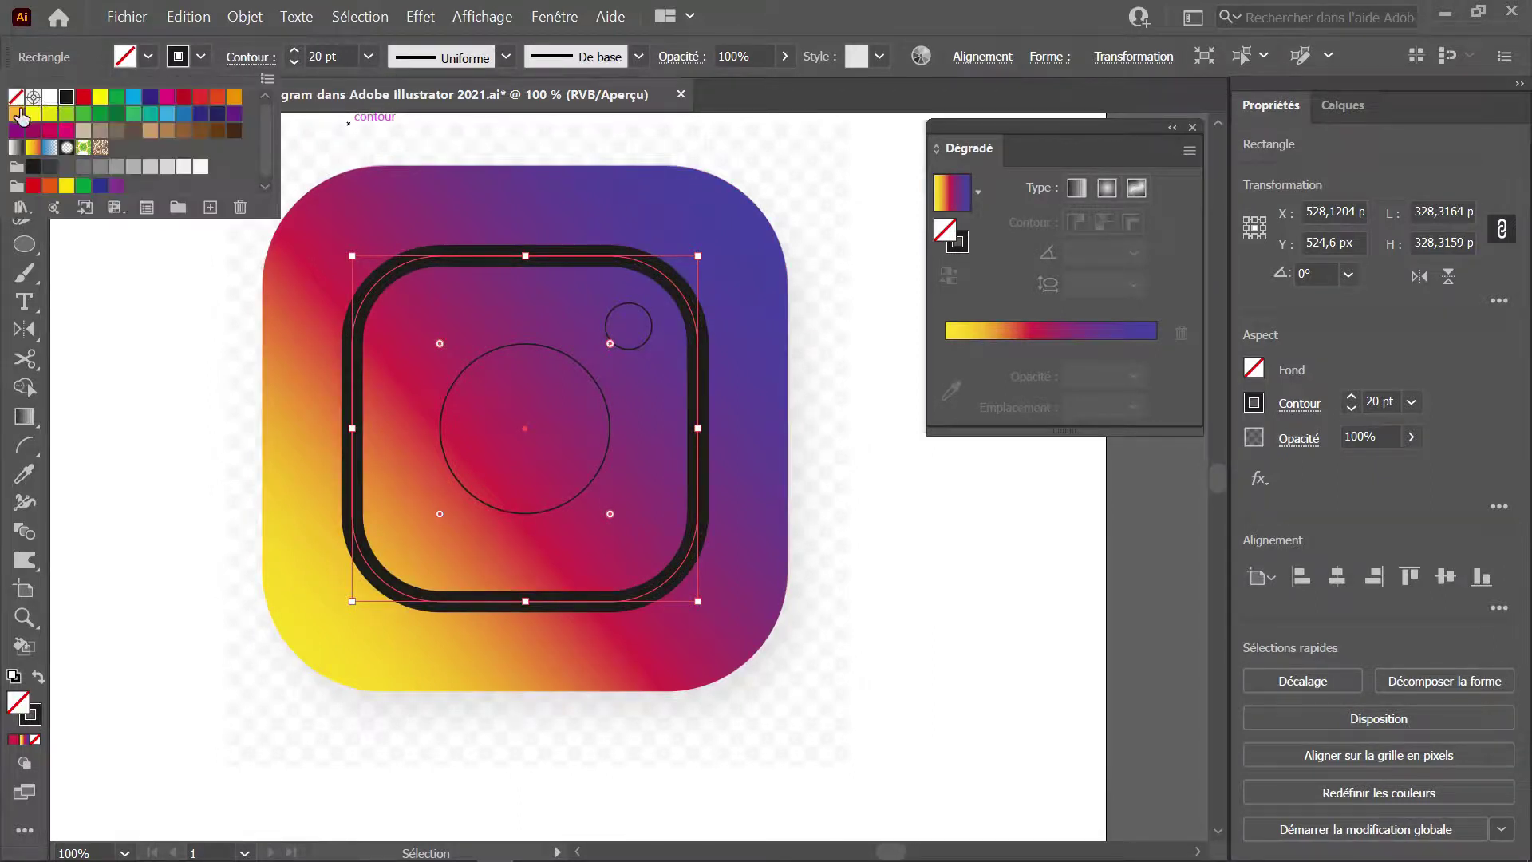
click(51, 97)
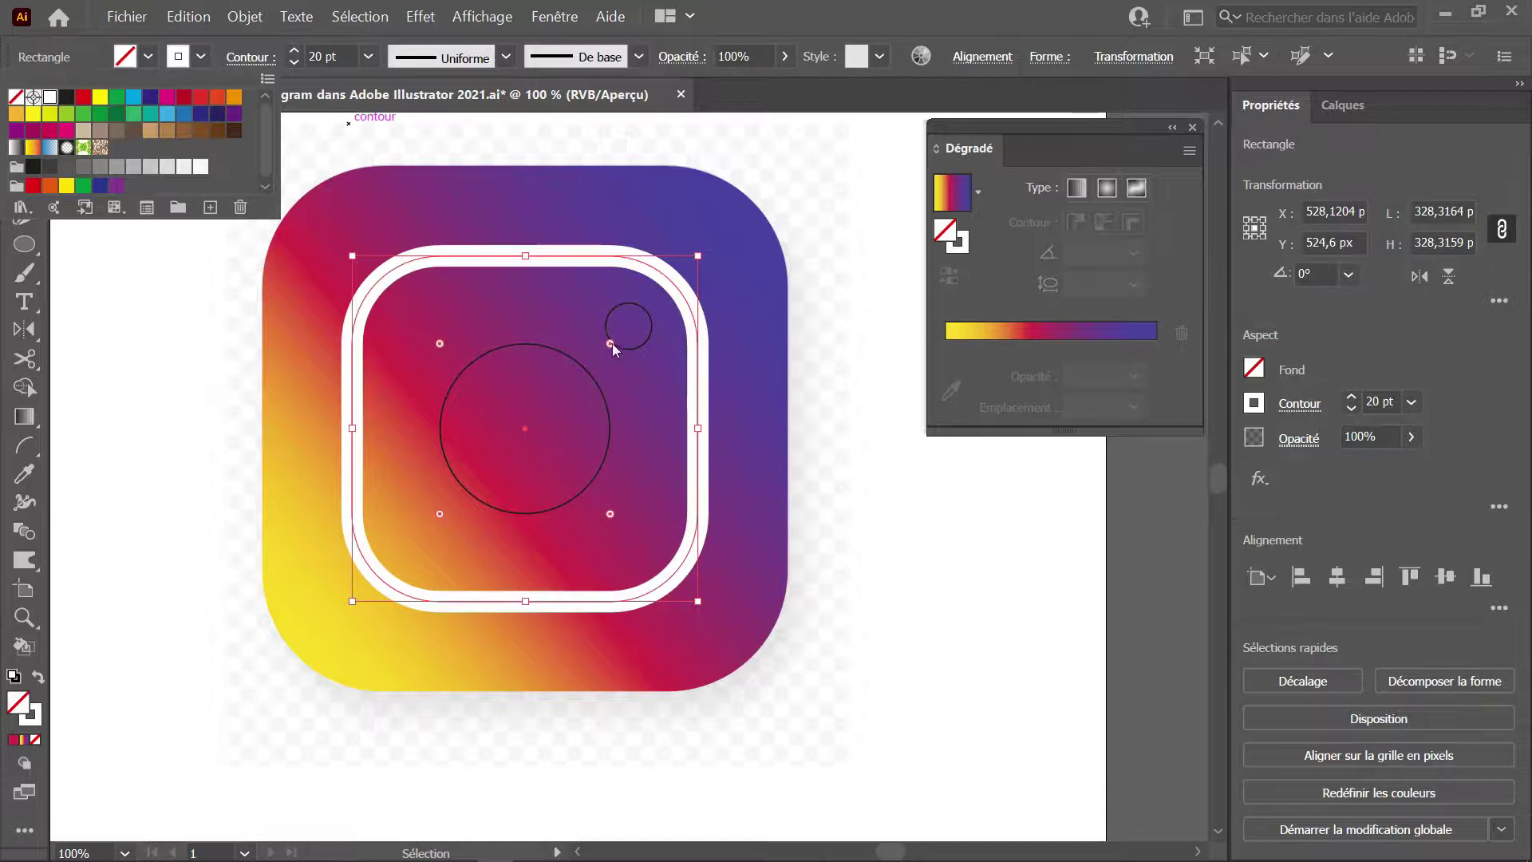
Copy the inner frame's white 20 pt stroke onto the central circle with the Eyedropper
click(593, 373)
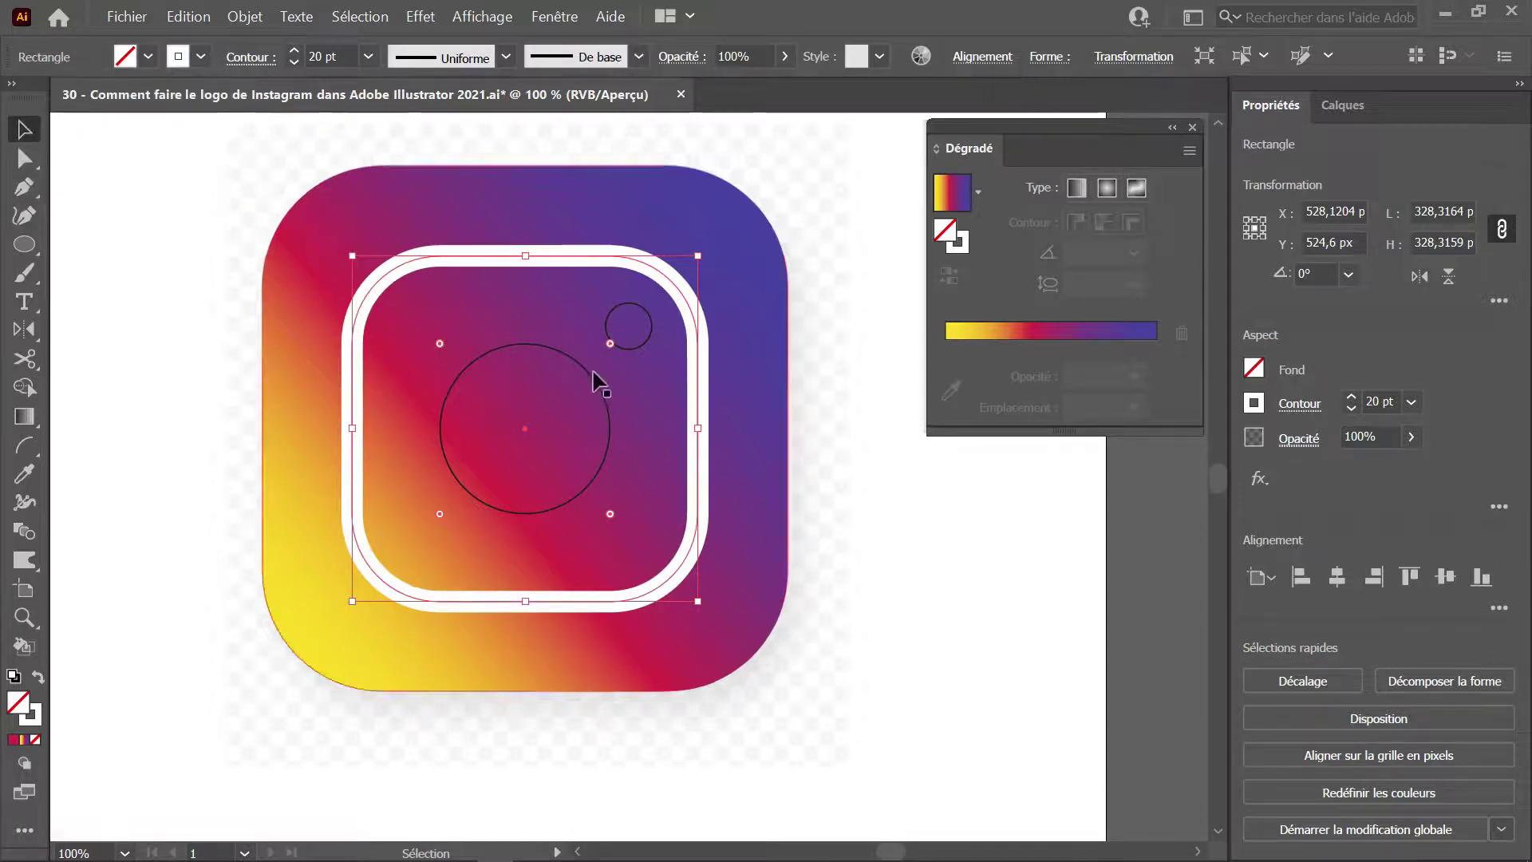
click(593, 375)
click(595, 387)
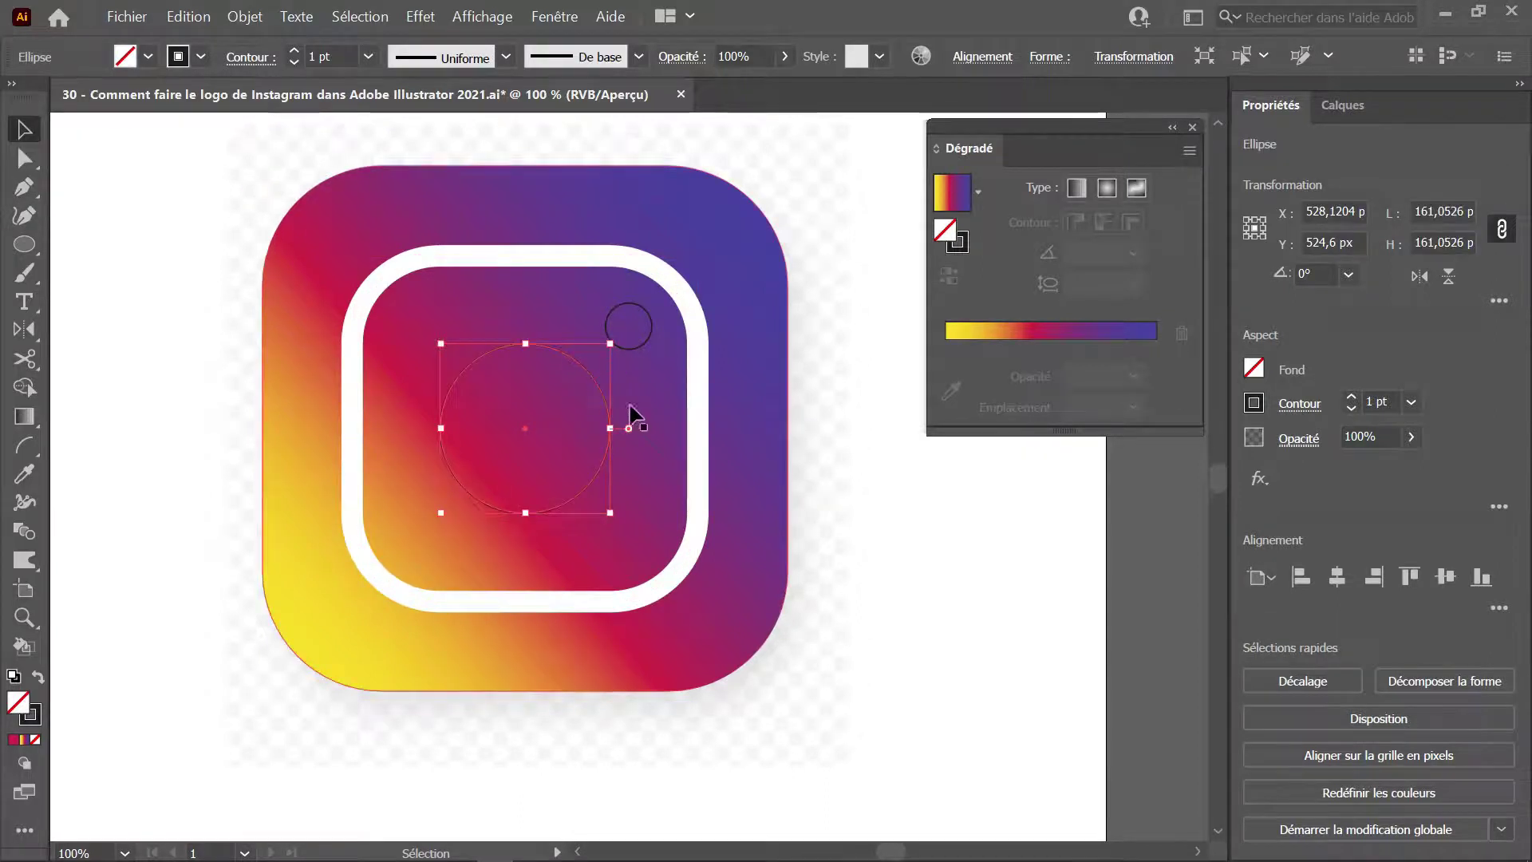
key(i)
click(695, 360)
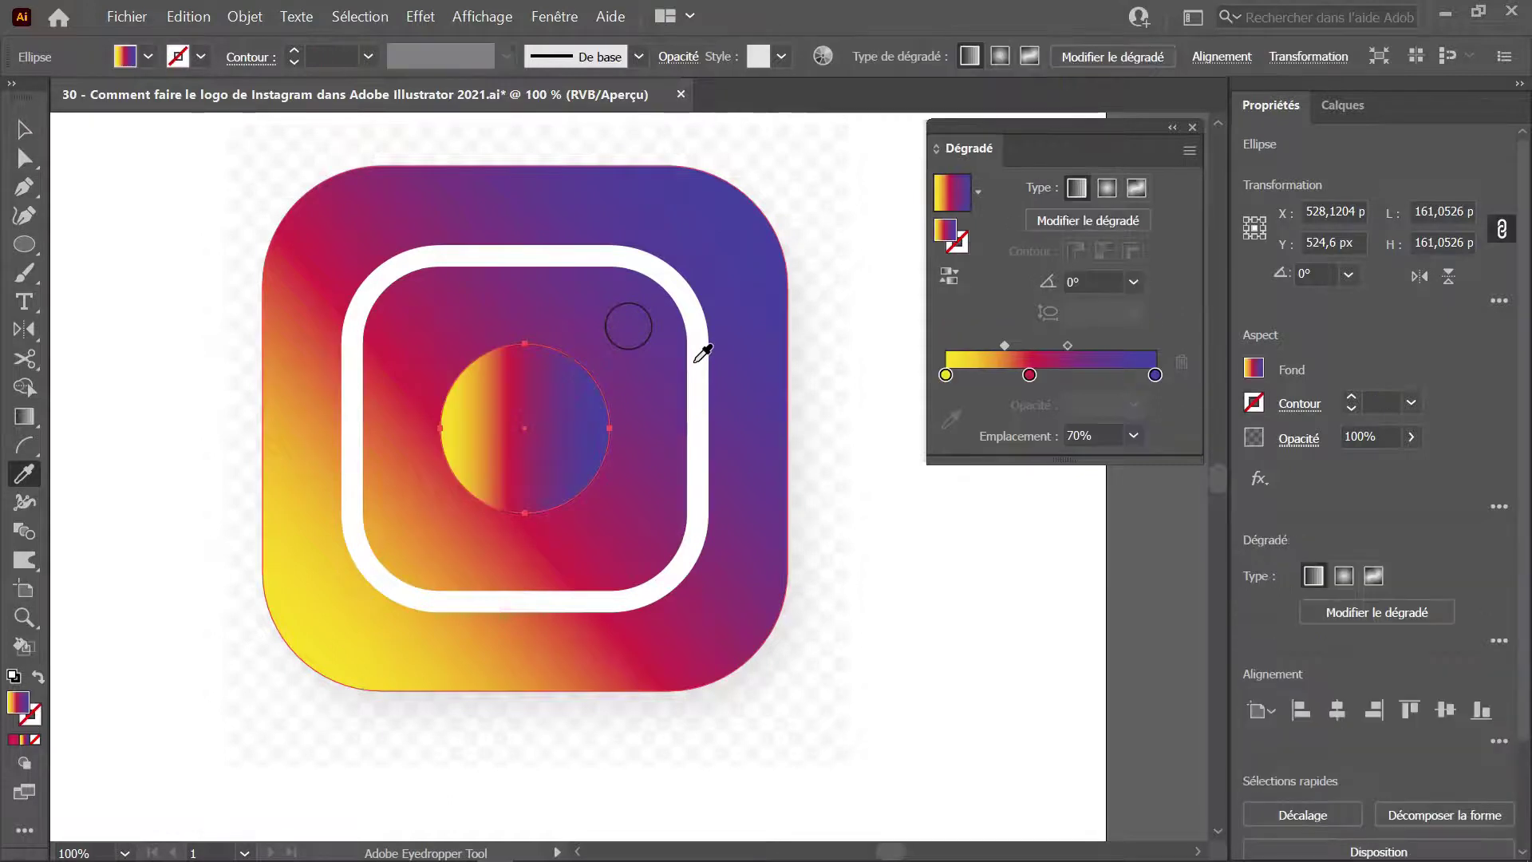
click(699, 364)
click(691, 371)
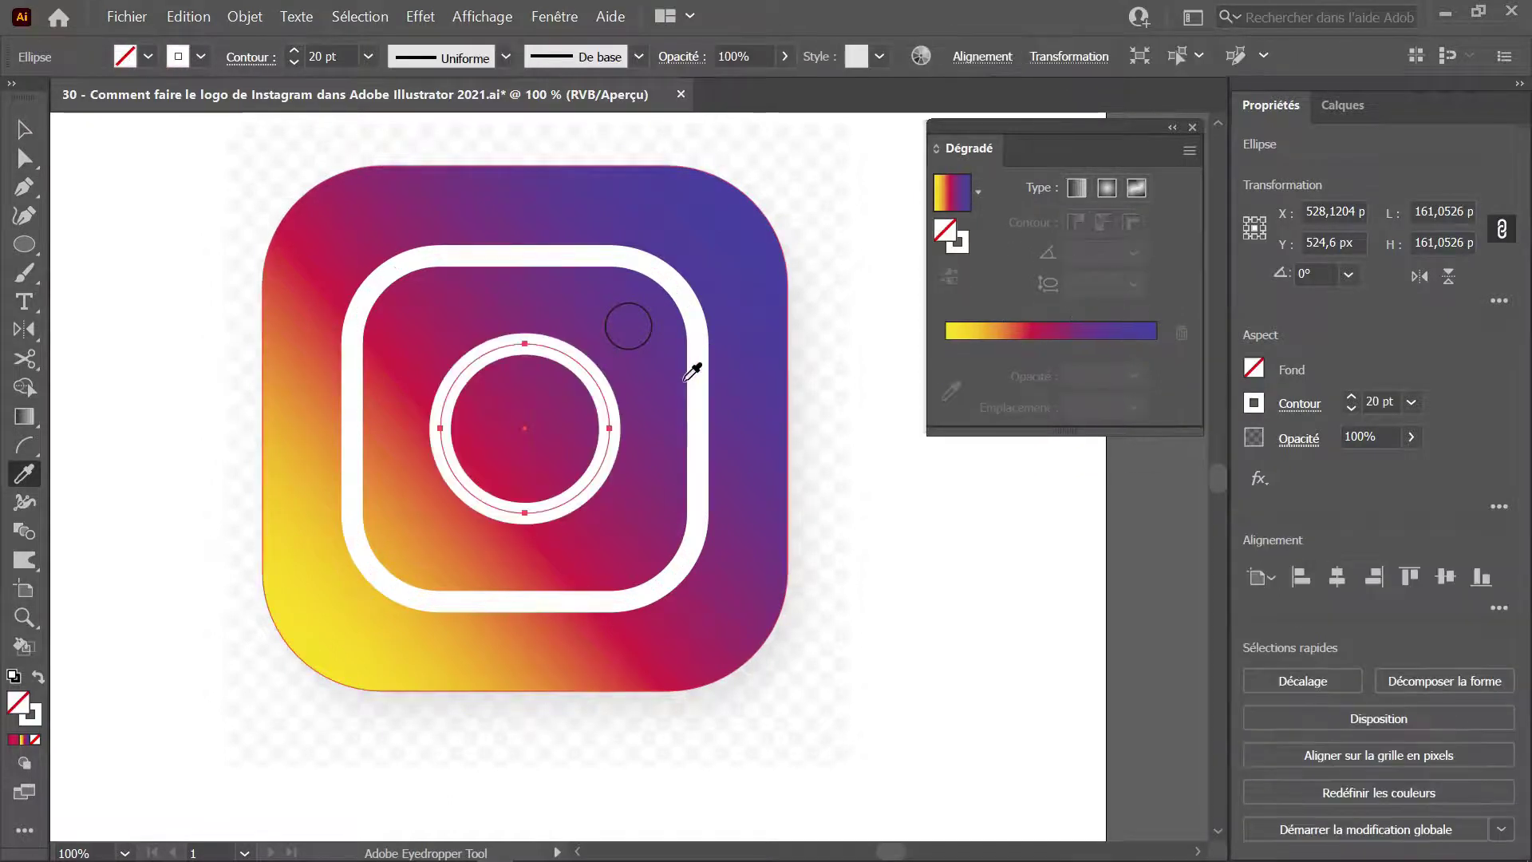
Swap the small dot's stroke and fill, and set its fill colour to white
key(v)
click(645, 344)
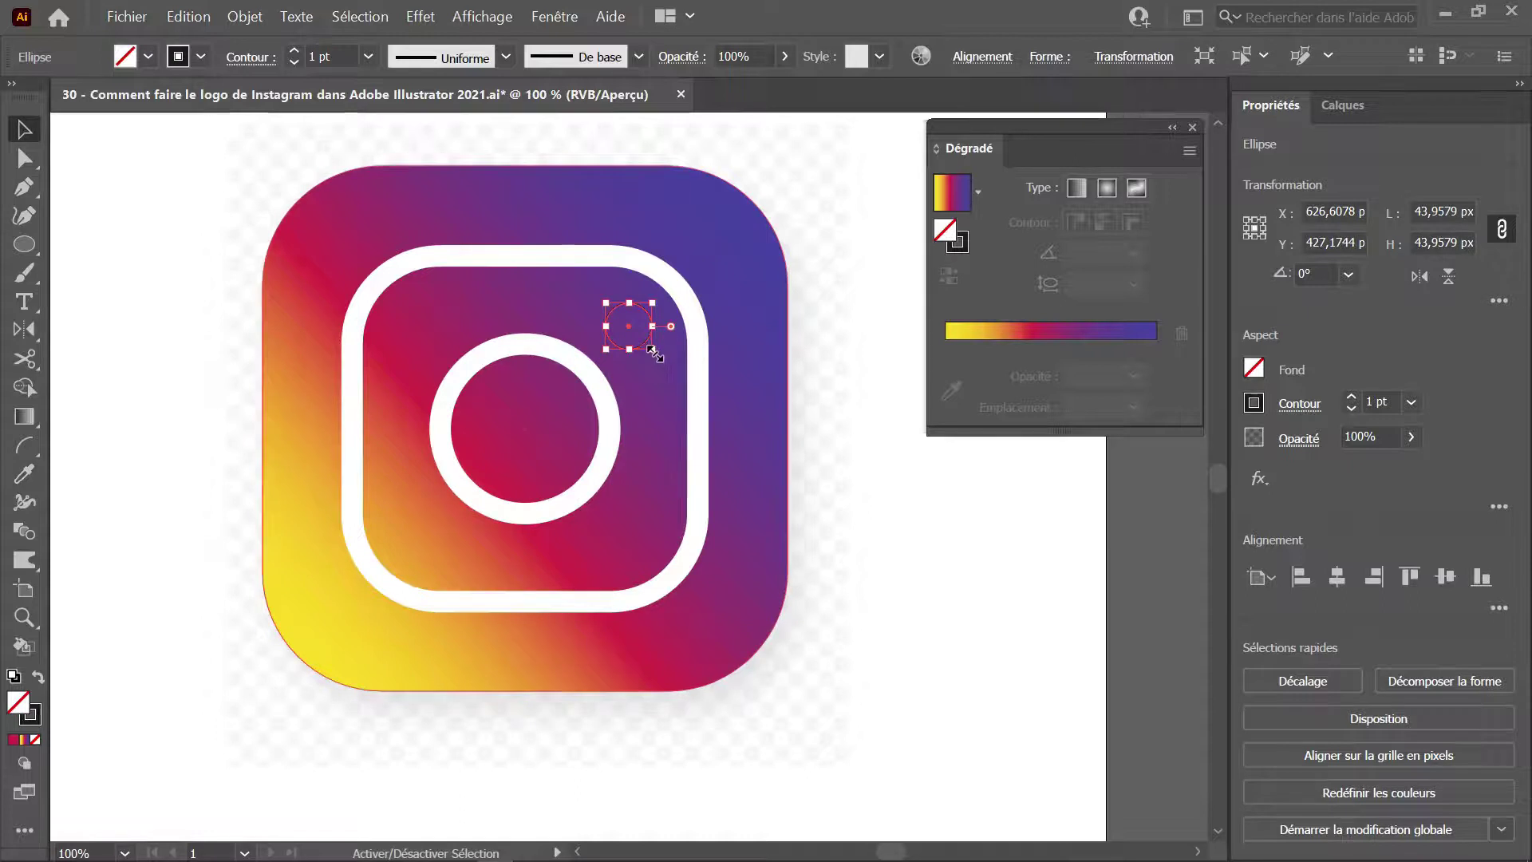
key(shift+x)
click(139, 62)
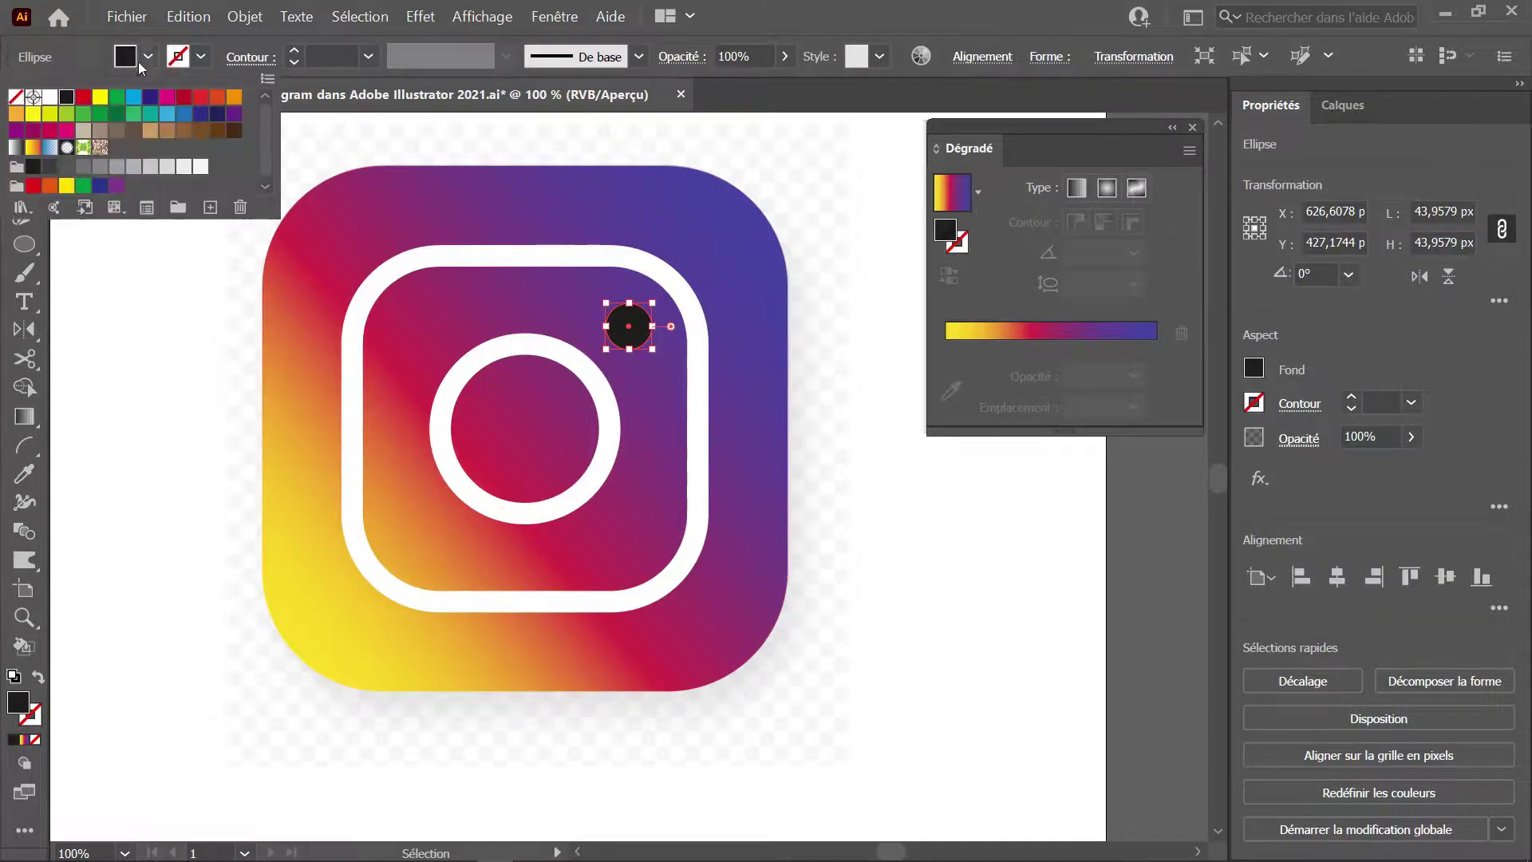
click(49, 96)
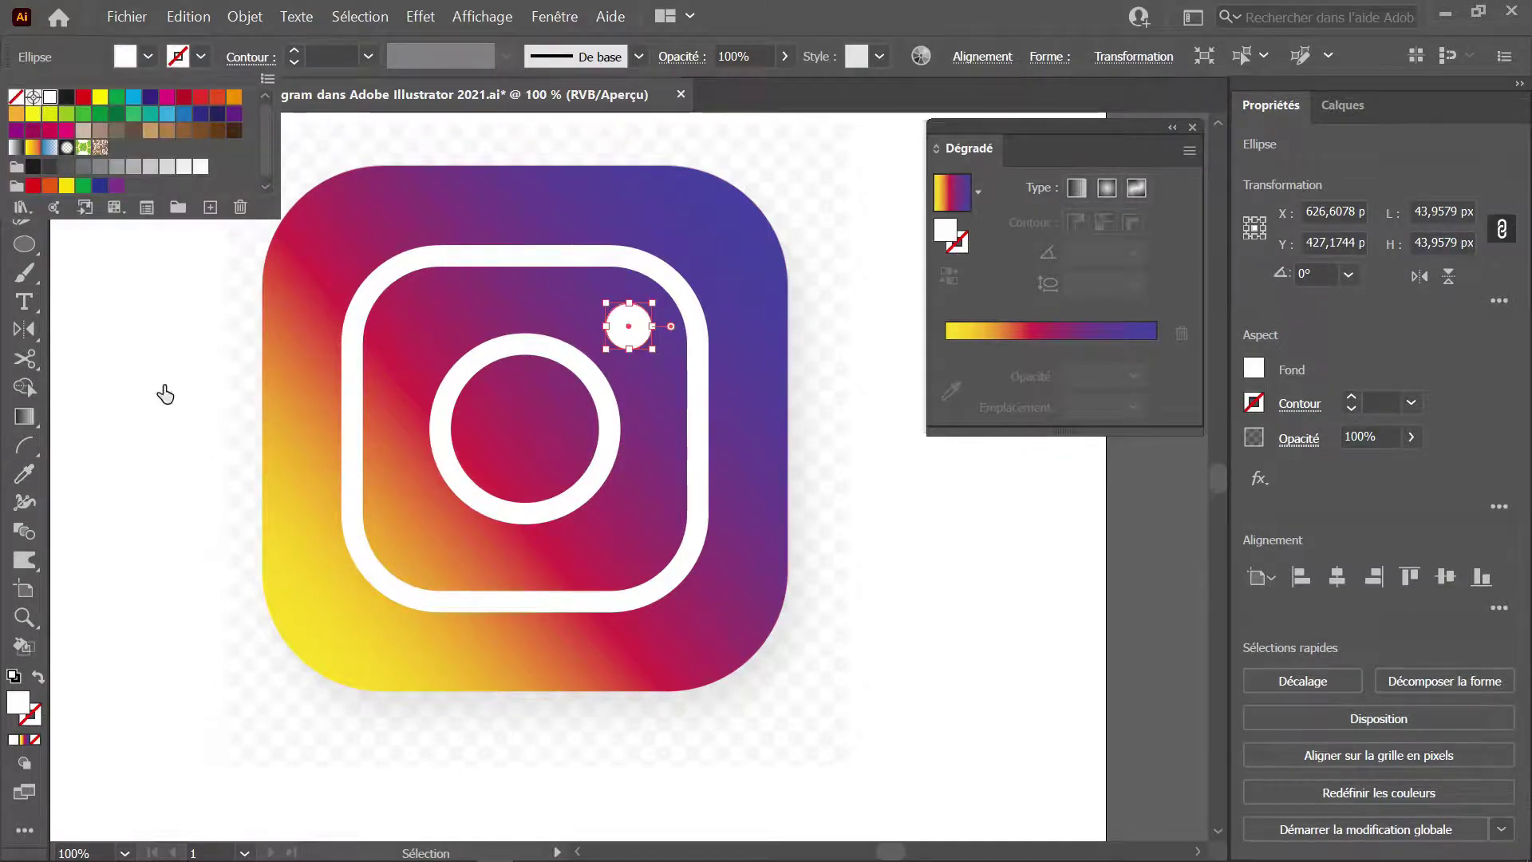
click(151, 424)
click(151, 428)
Expand the white strokes of the inner rounded frame and the central circle, with only the Contour option enabled
scroll(630, 573, down, 2)
drag(761, 536, 702, 462)
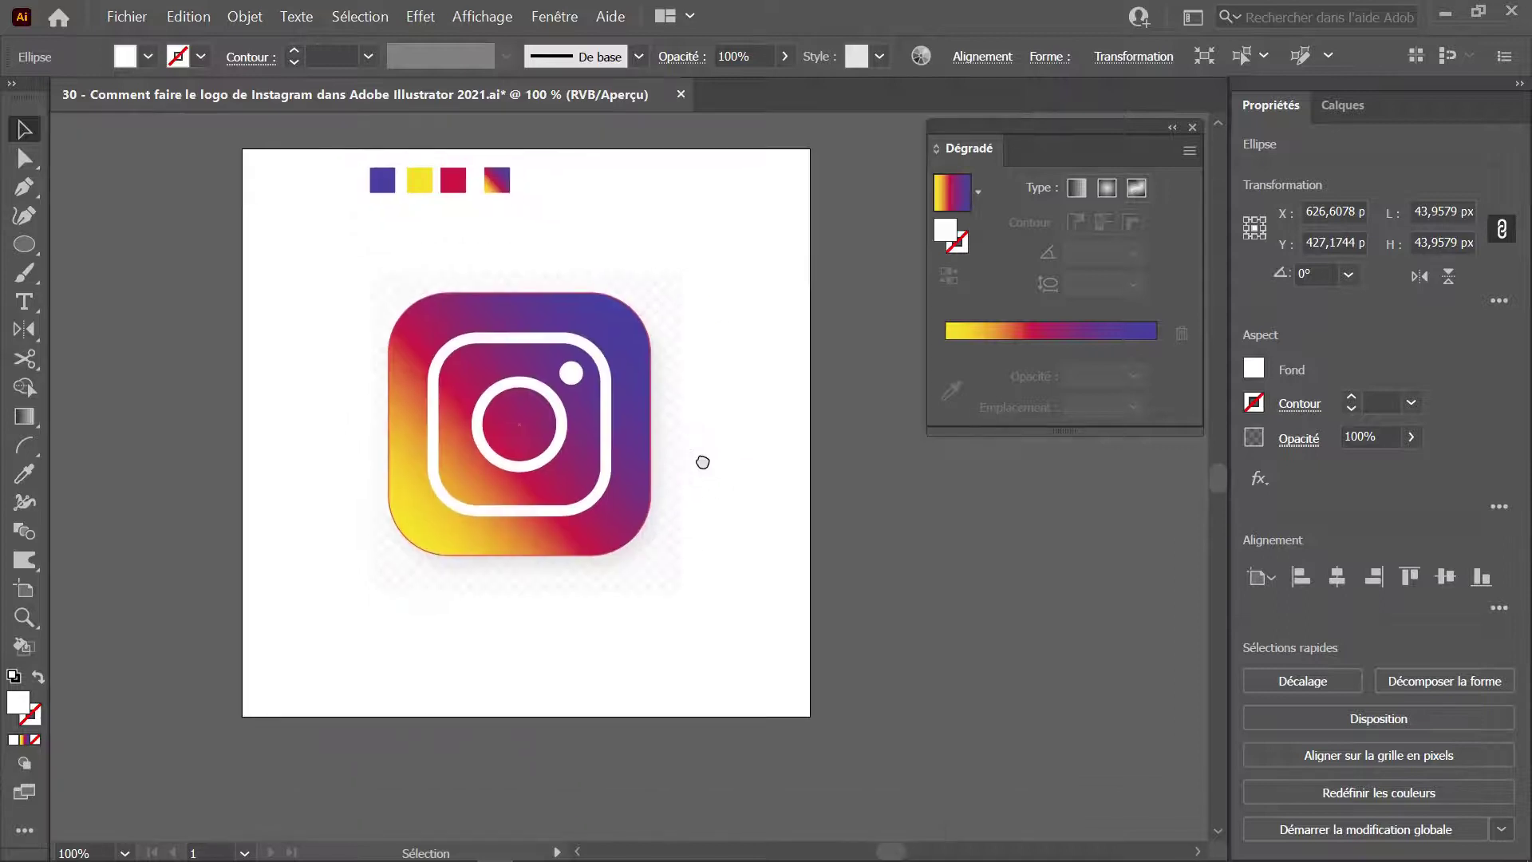
click(607, 502)
click(600, 488)
shift+click(556, 434)
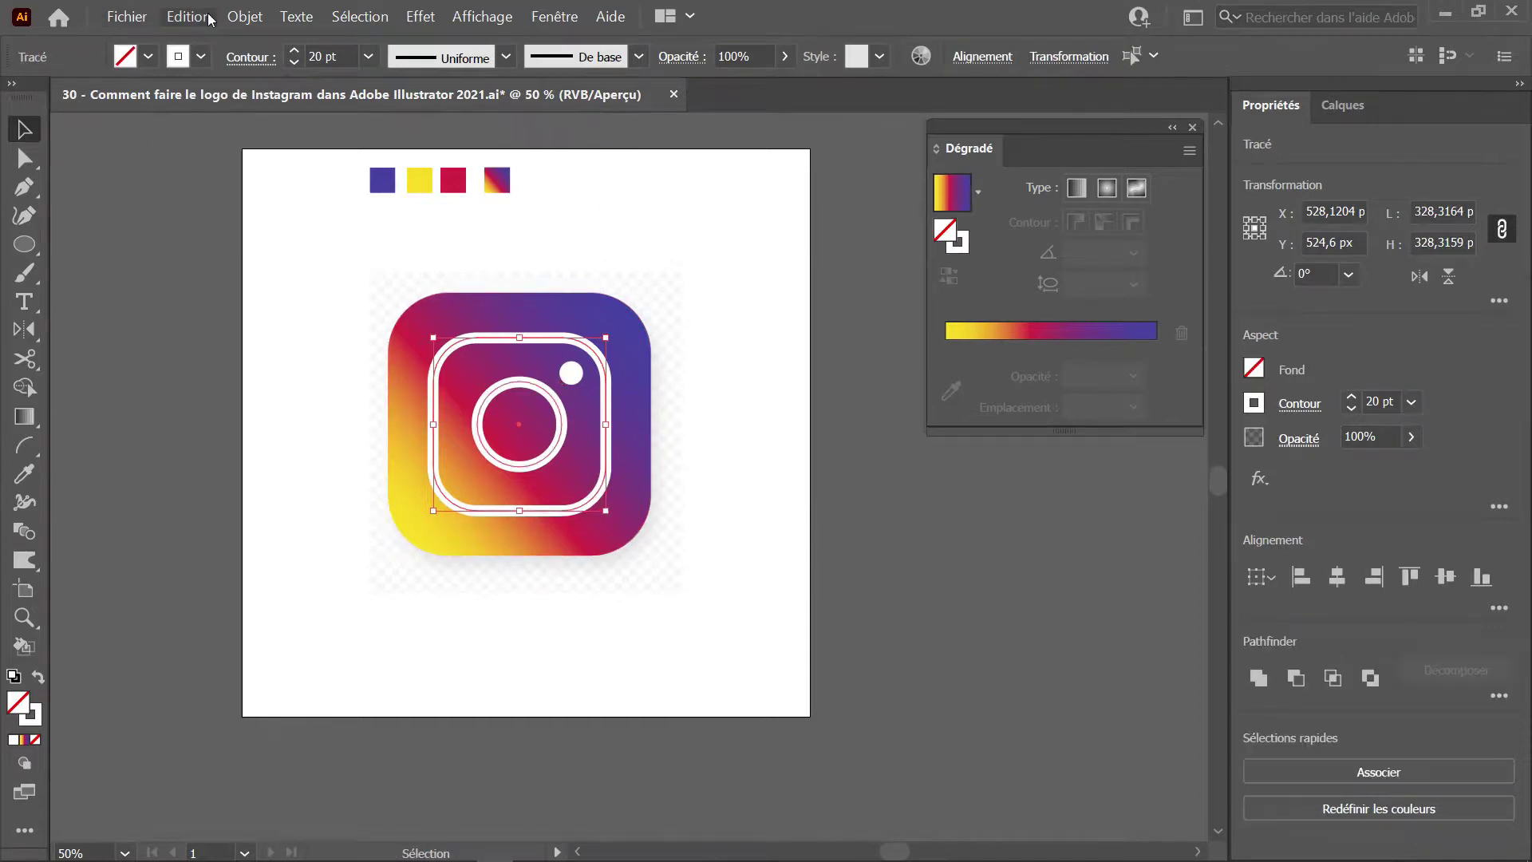
click(210, 17)
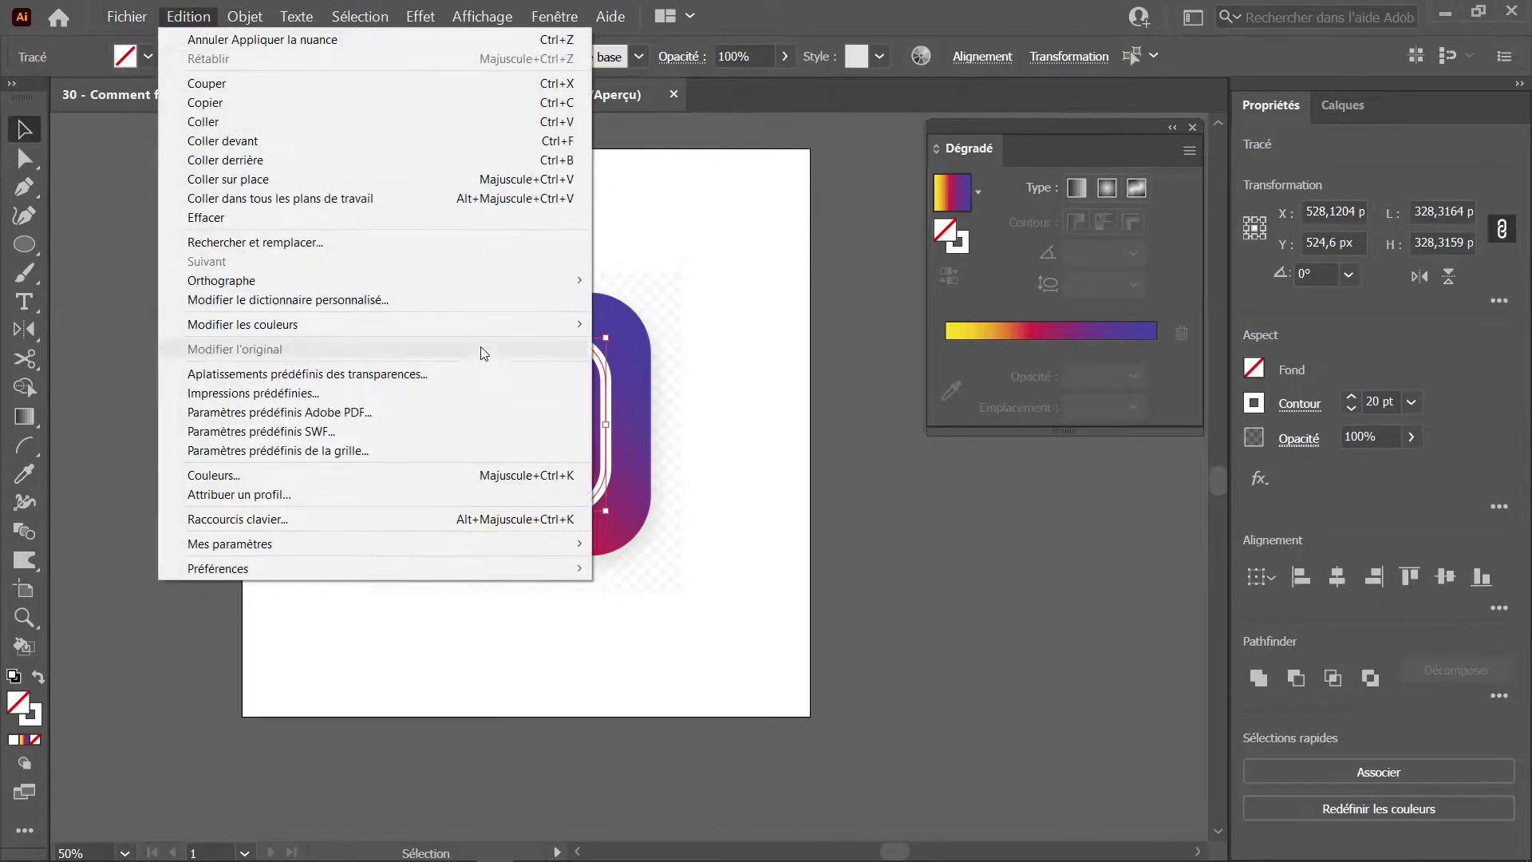
mouse_move(245, 17)
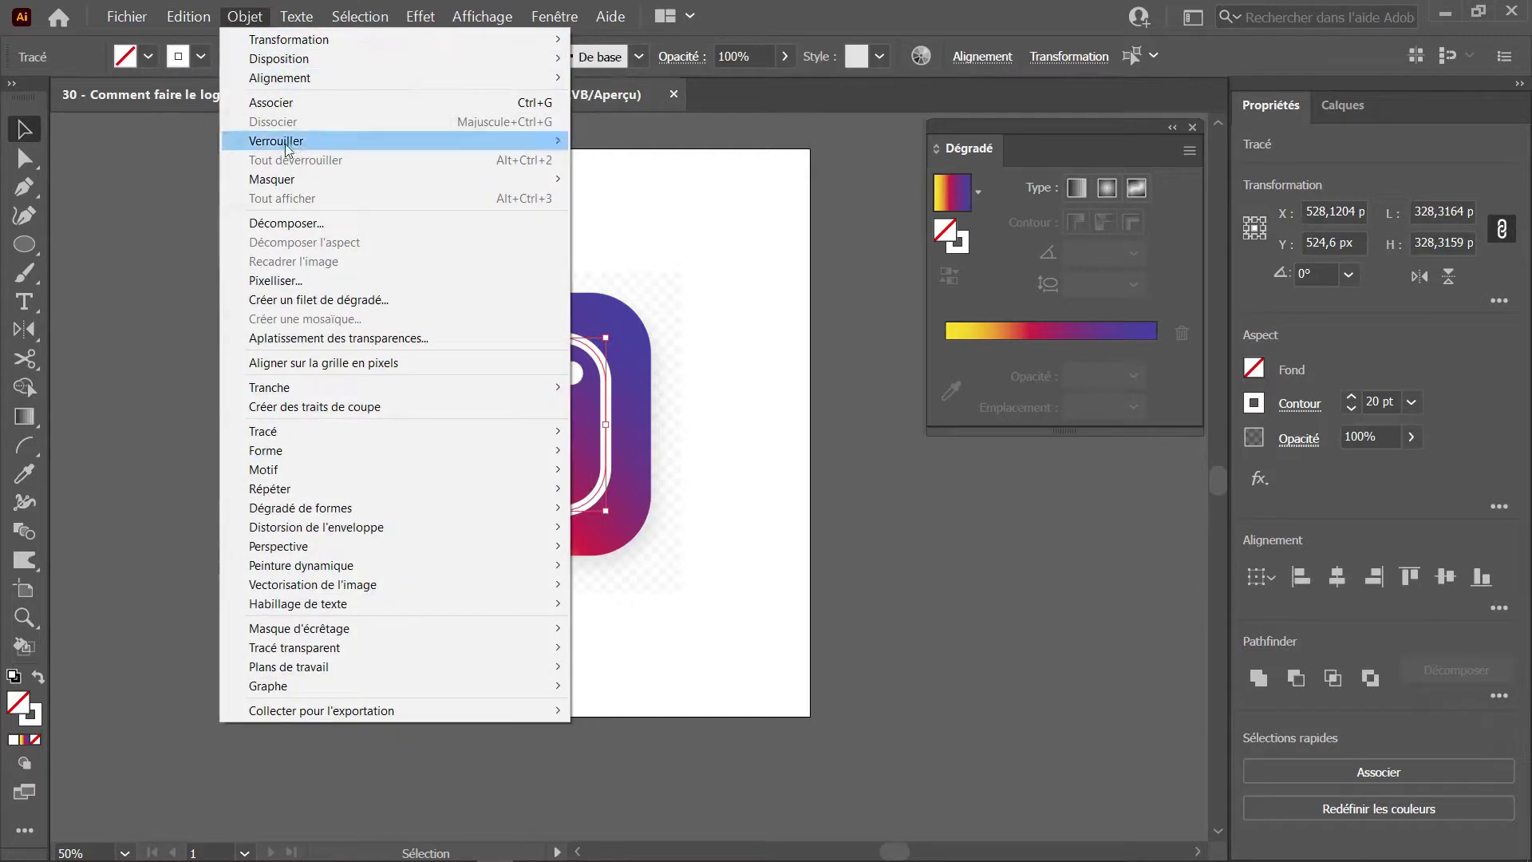
click(393, 223)
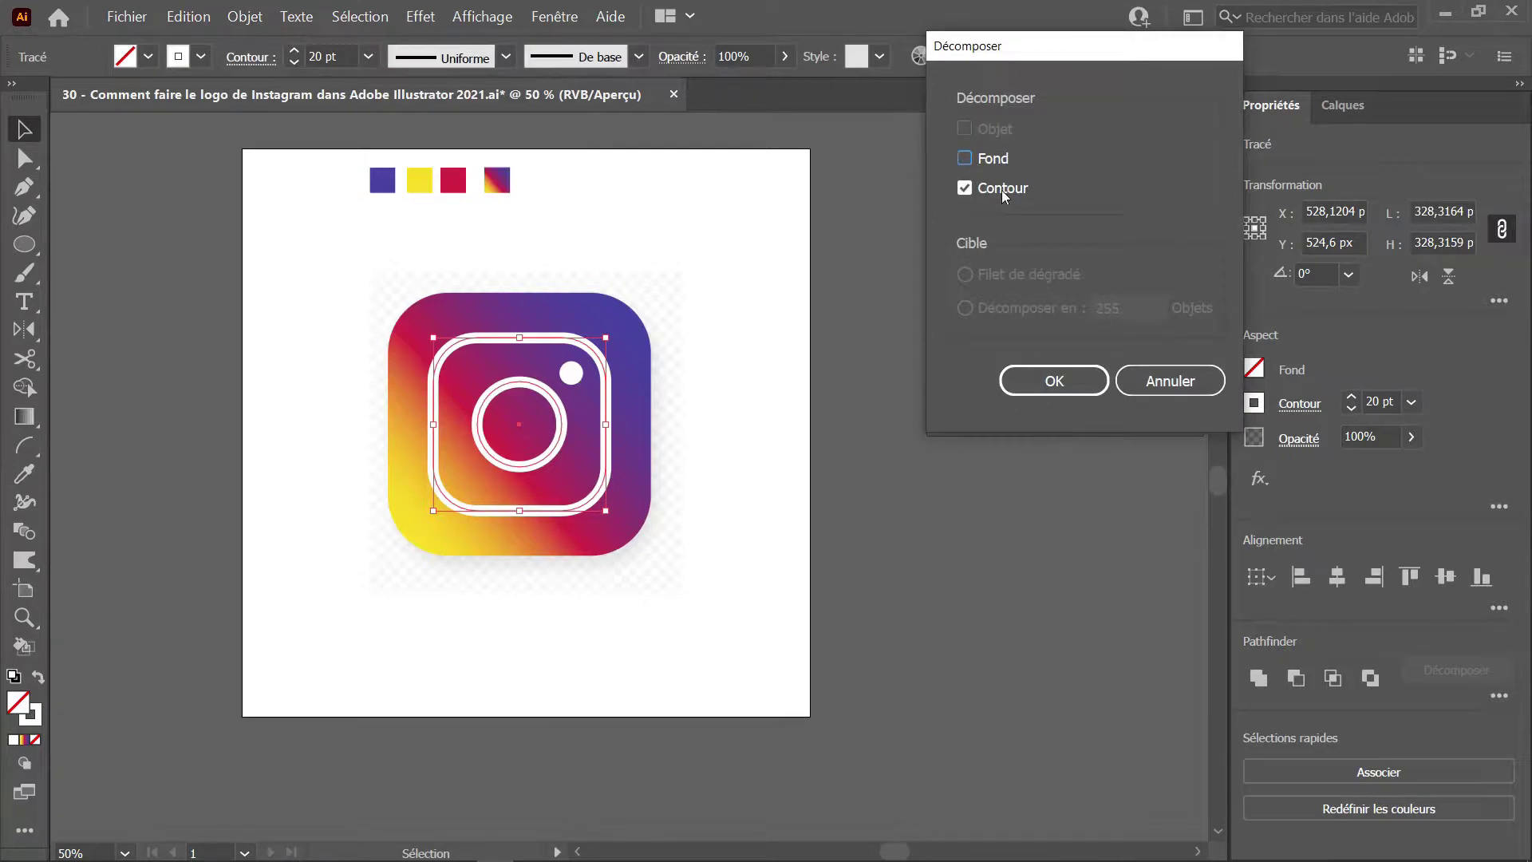
click(1044, 379)
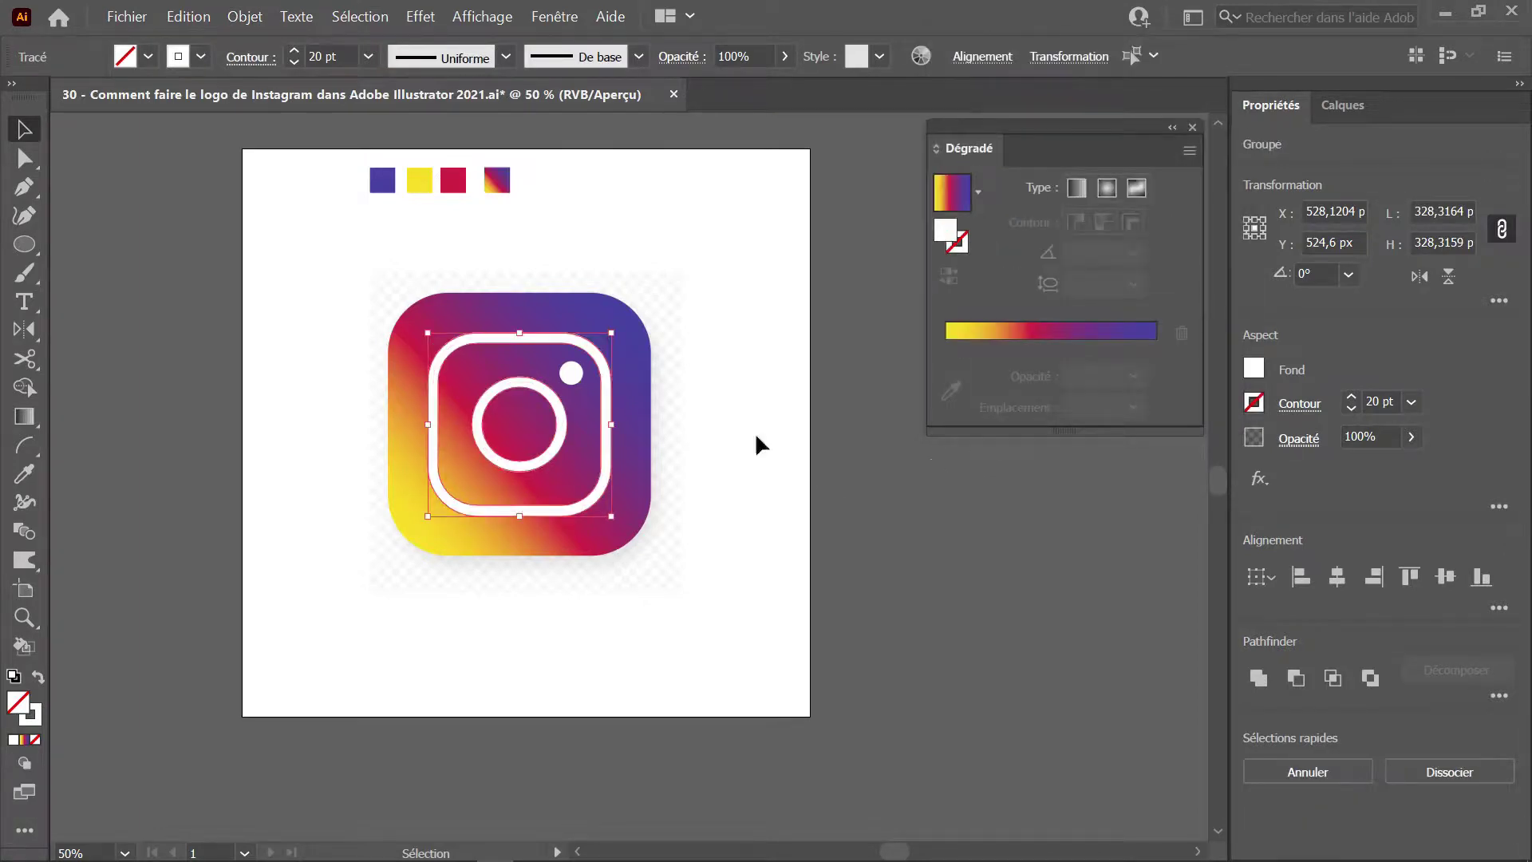
scroll(578, 403, up, 2)
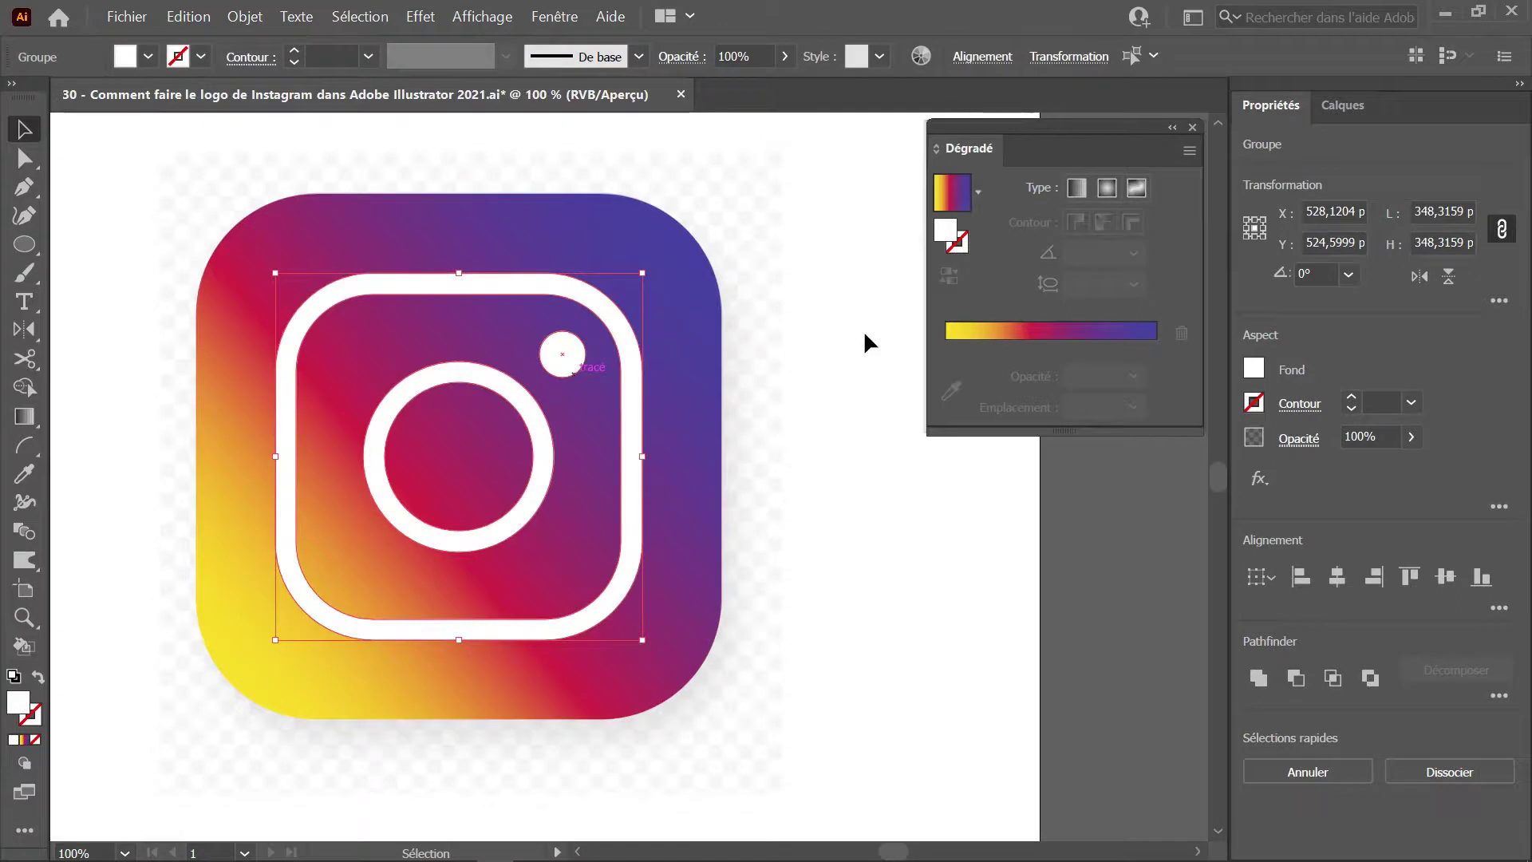
Try moving all the traced logo shapes beside the reference image, and undo both the move and the stroke expansion
scroll(852, 333, down, 1)
click(794, 335)
scroll(794, 335, down, 1)
drag(665, 199, 257, 627)
drag(551, 442, 844, 442)
key(a)
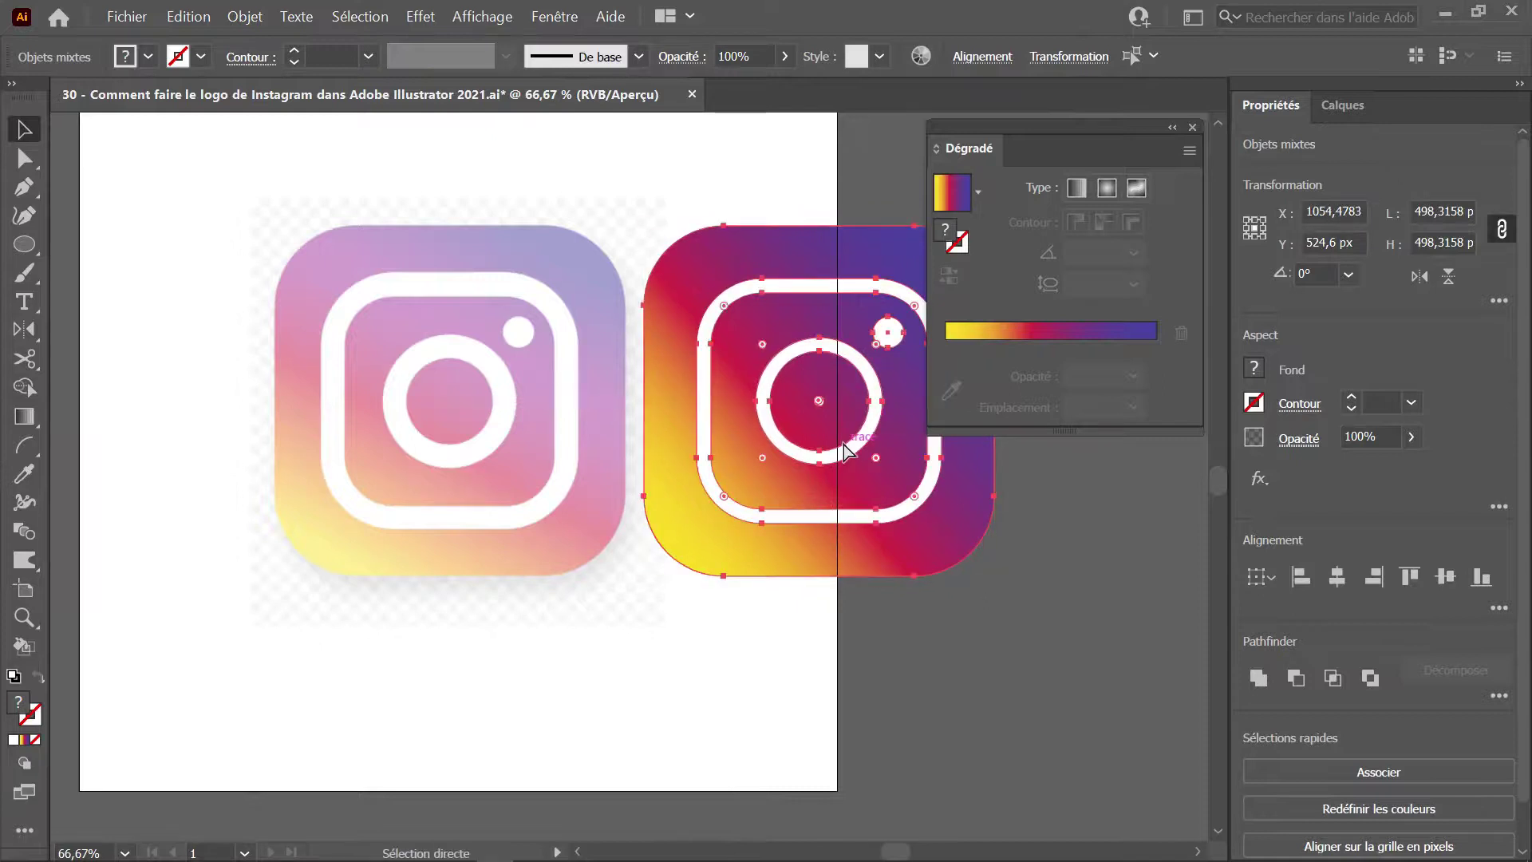
key(ctrl+z)
key(v)
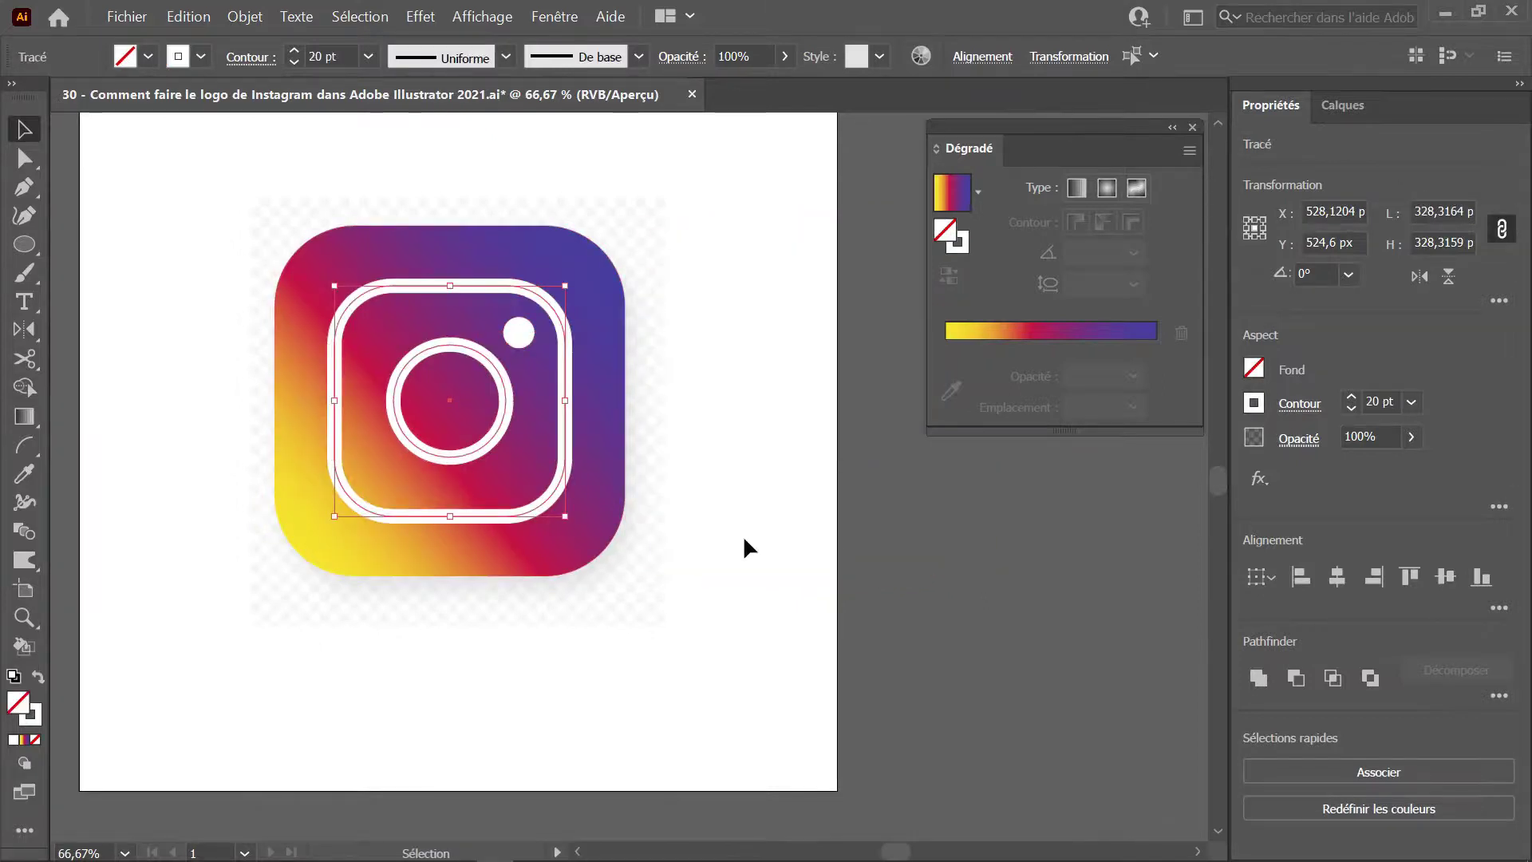
Set the white stroke of the inner frame and the central circle to 30 pt and deselect them
click(294, 52)
shift+click(295, 52)
shift+click(295, 52)
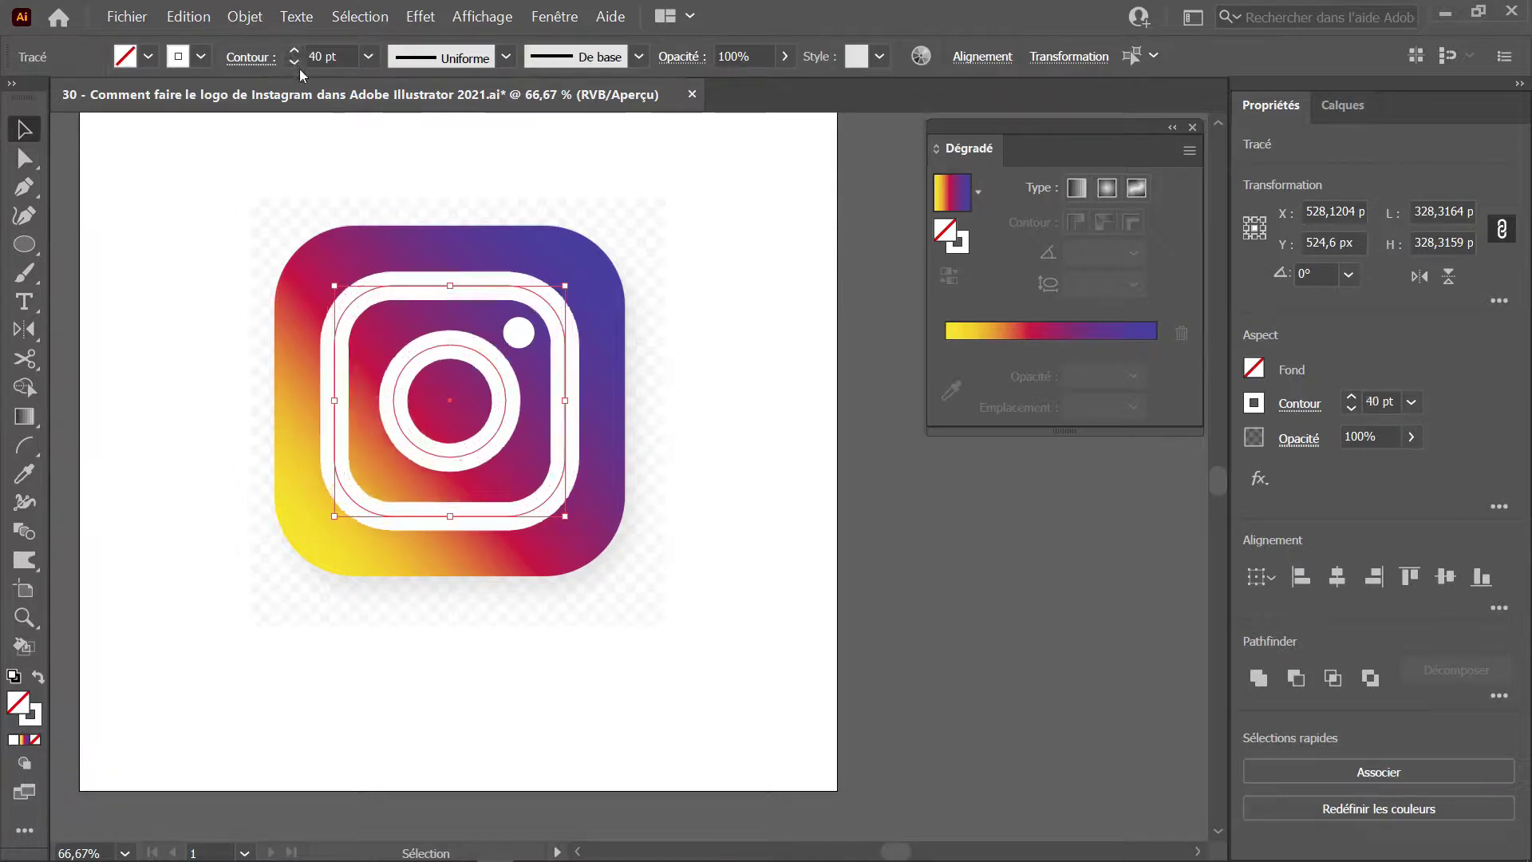
shift+click(294, 61)
click(721, 368)
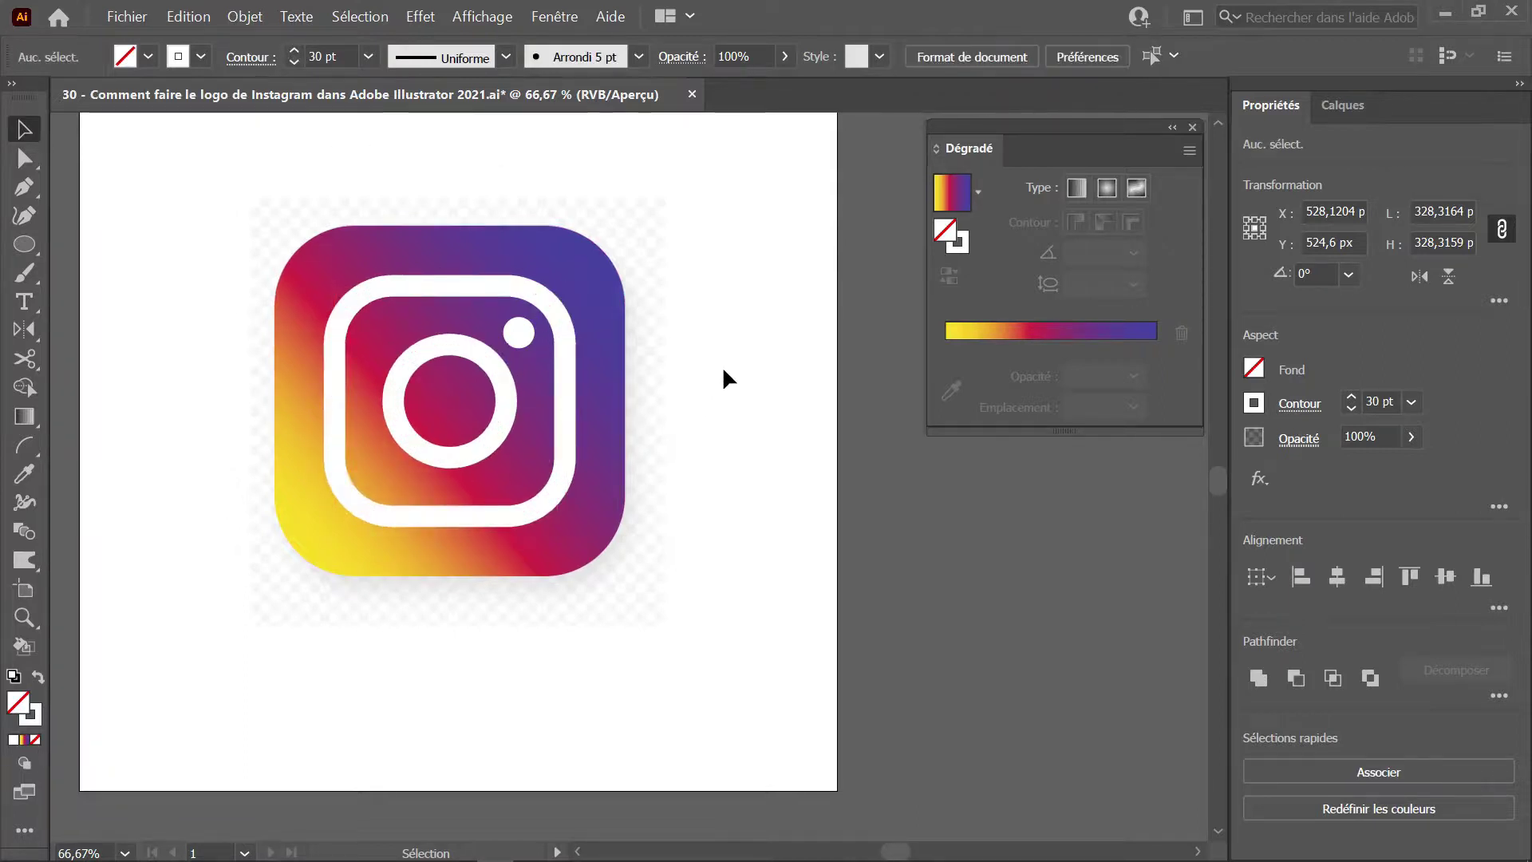
scroll(723, 364, down, 2)
click(498, 482)
scroll(672, 504, up, 2)
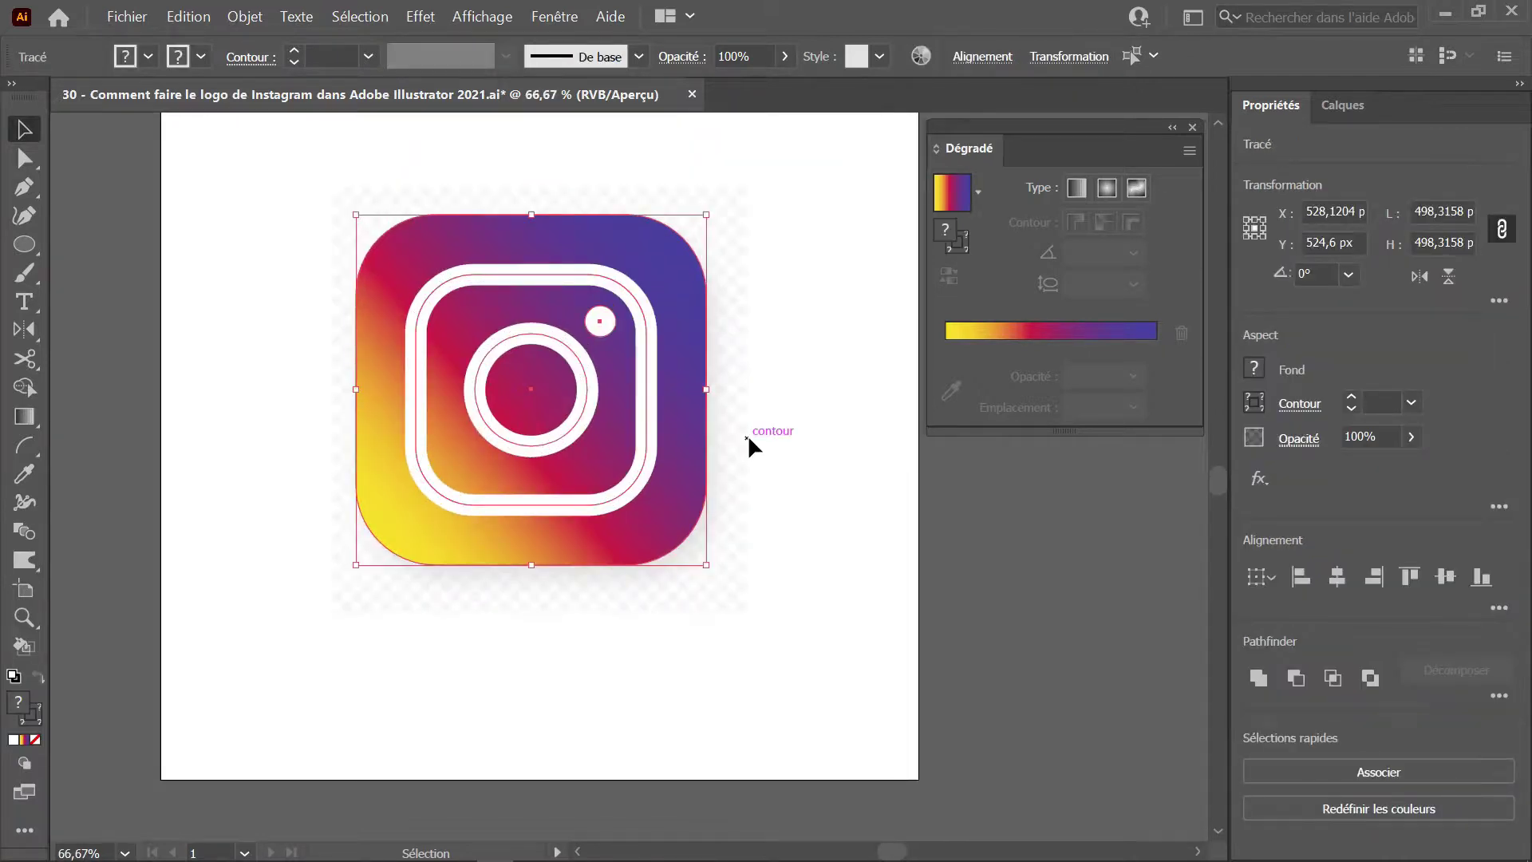
click(772, 404)
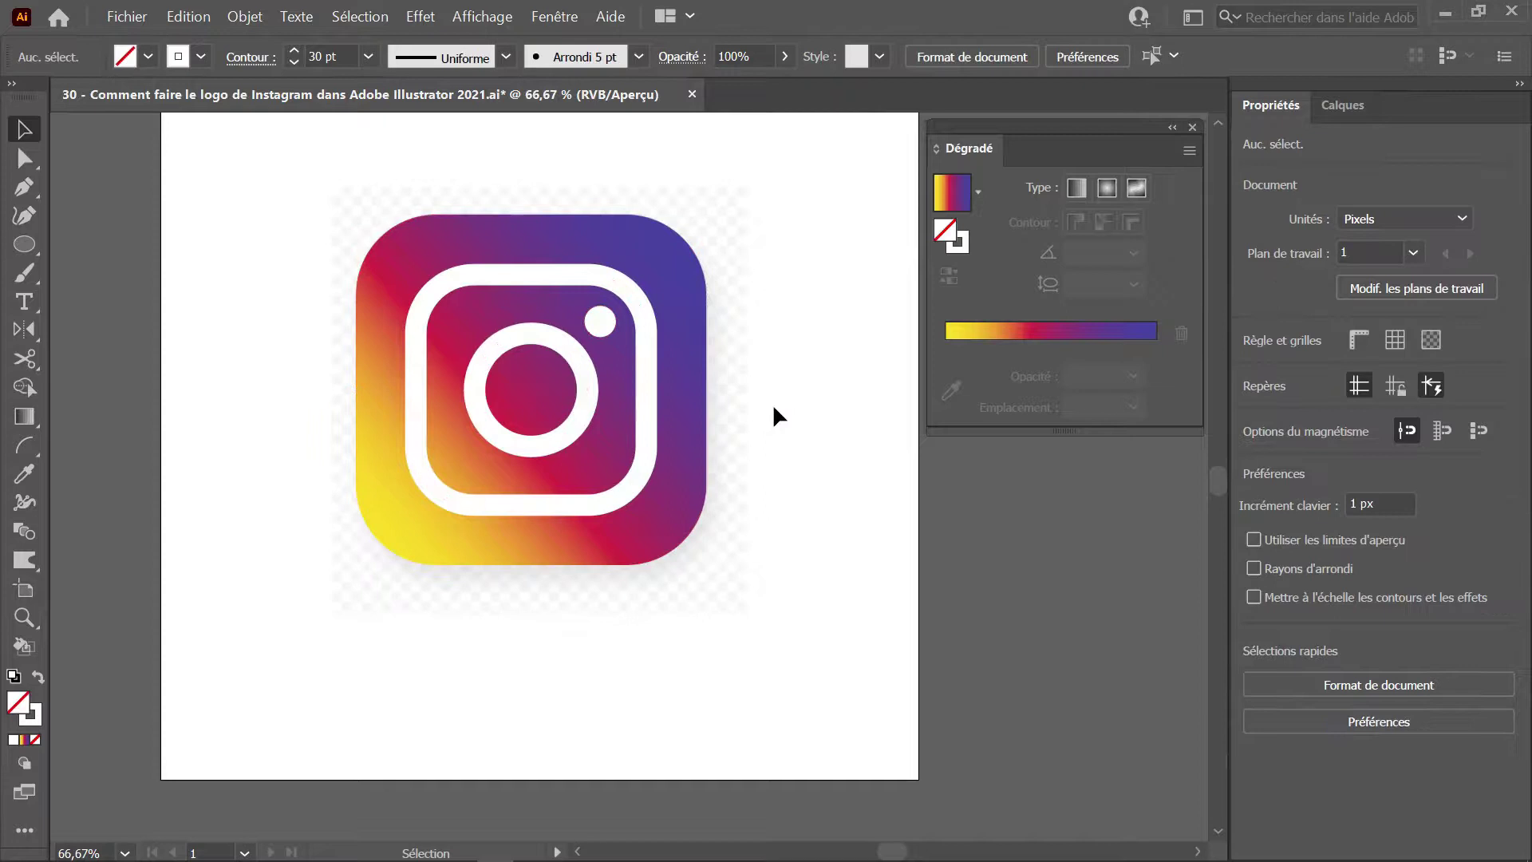
scroll(772, 403, down, 2)
drag(779, 421, 739, 424)
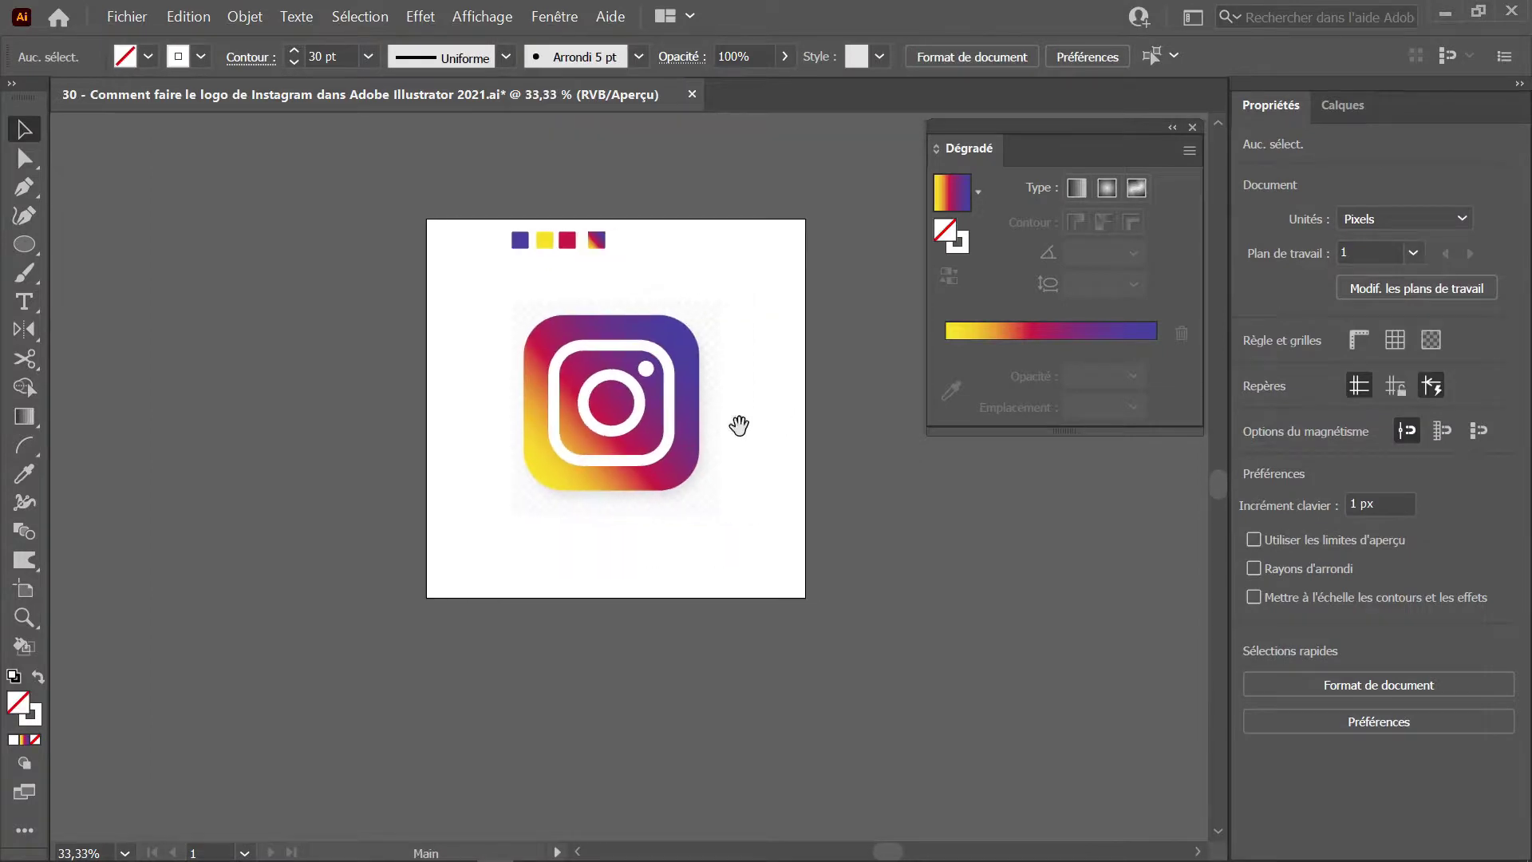